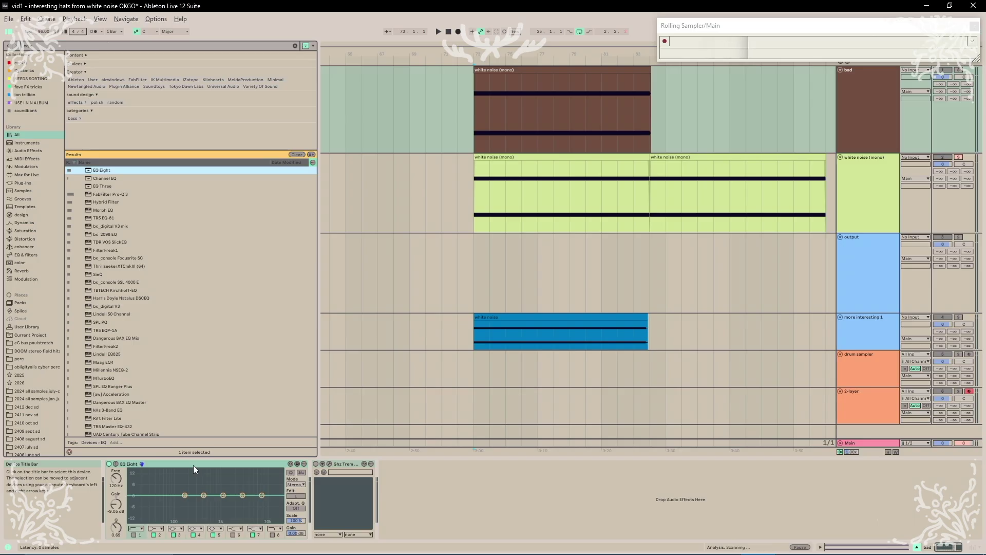
Place the playback start at the beginning of the bad track's clip and raise several EQ Eight bands into narrow peaks above 1 kHz.
{"action": "left_click", "coordinate": [484, 133]}
{"action": "scroll", "coordinate": [484, 133], "scroll_direction": "up", "scroll_amount": 4}
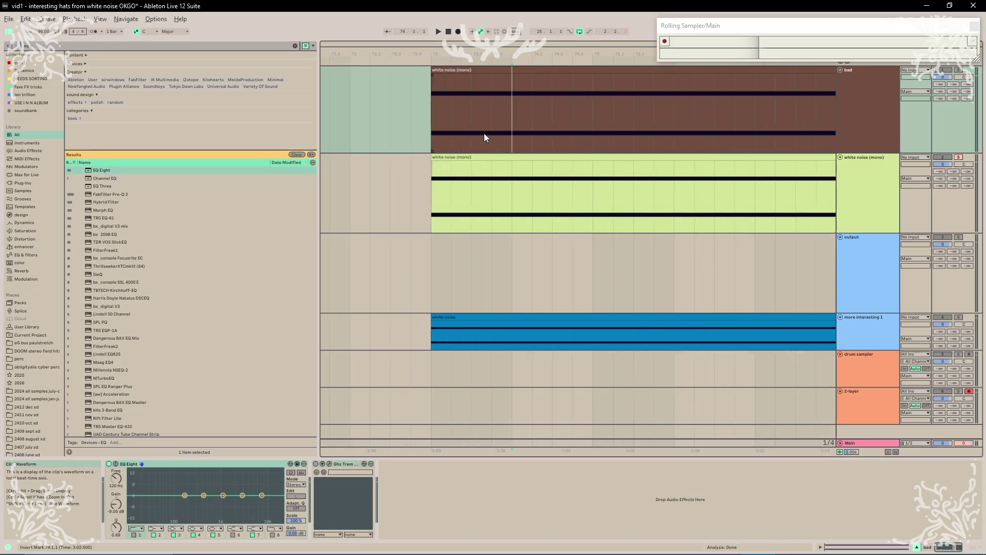
{"action": "left_click", "coordinate": [437, 116]}
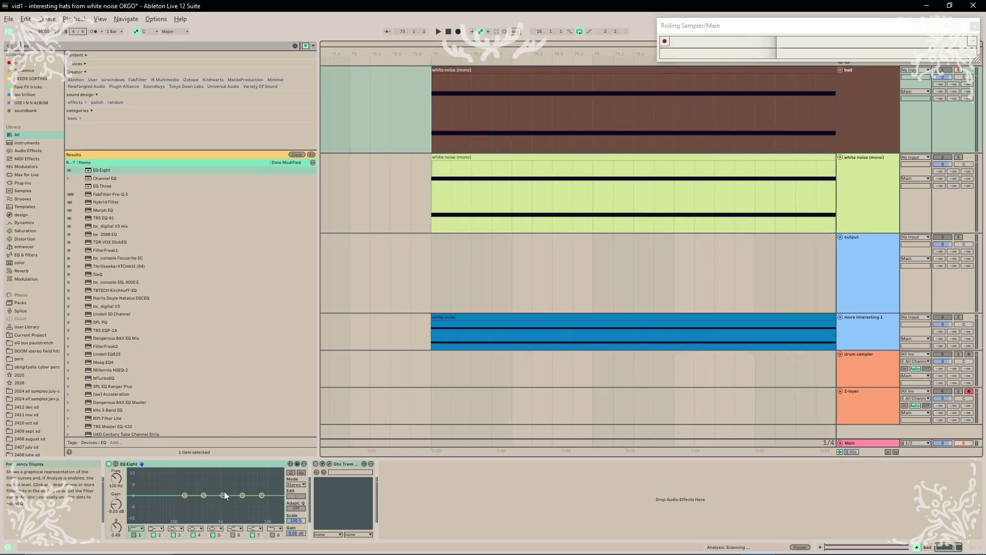
{"action": "left_click_drag", "start_coordinate": [223, 495], "coordinate": [266, 485]}
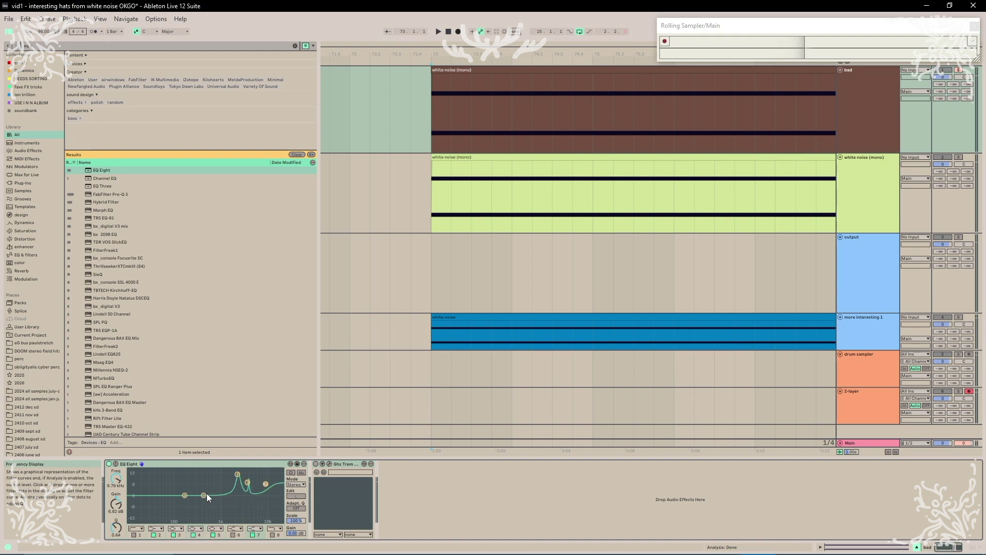
{"action": "left_click_drag", "start_coordinate": [207, 496], "coordinate": [273, 496]}
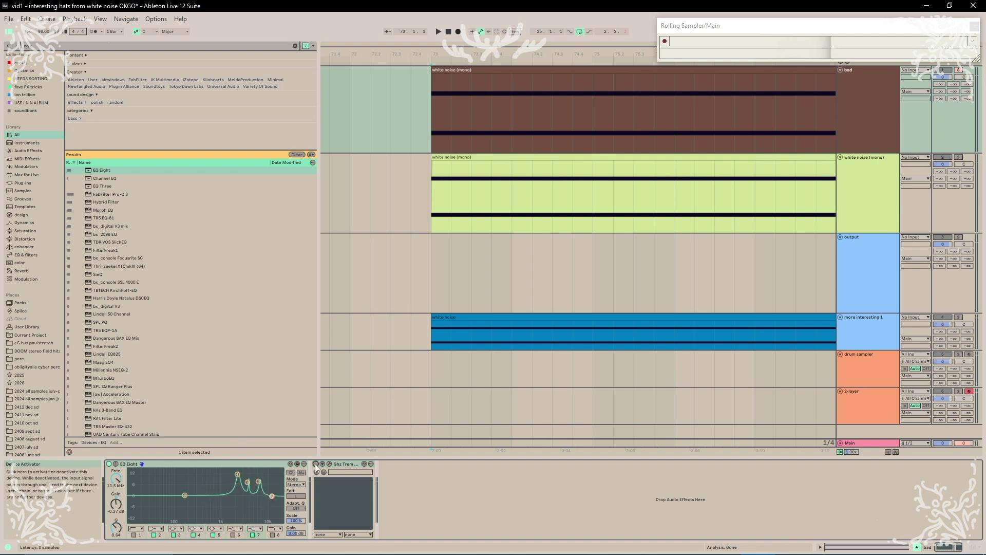
Enable Ghz Trem Control 3 on the bad track, view its settings and play the clip through it.
{"action": "left_click", "coordinate": [316, 463]}
{"action": "left_click", "coordinate": [330, 463]}
{"action": "key", "text": "space"}
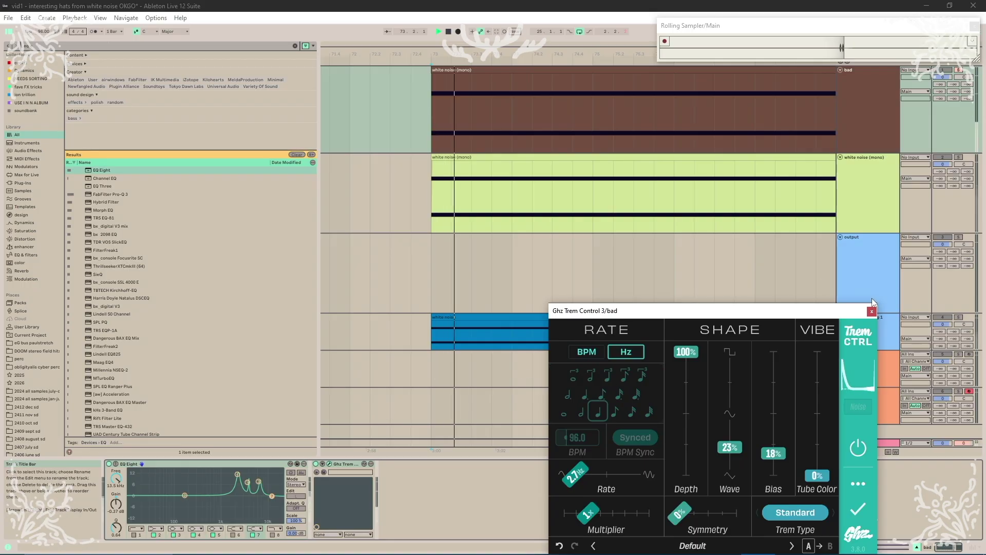
{"action": "left_click", "coordinate": [872, 312]}
Adjust the upper EQ Eight peaks on the bad track and audition the clip.
{"action": "left_click", "coordinate": [237, 474]}
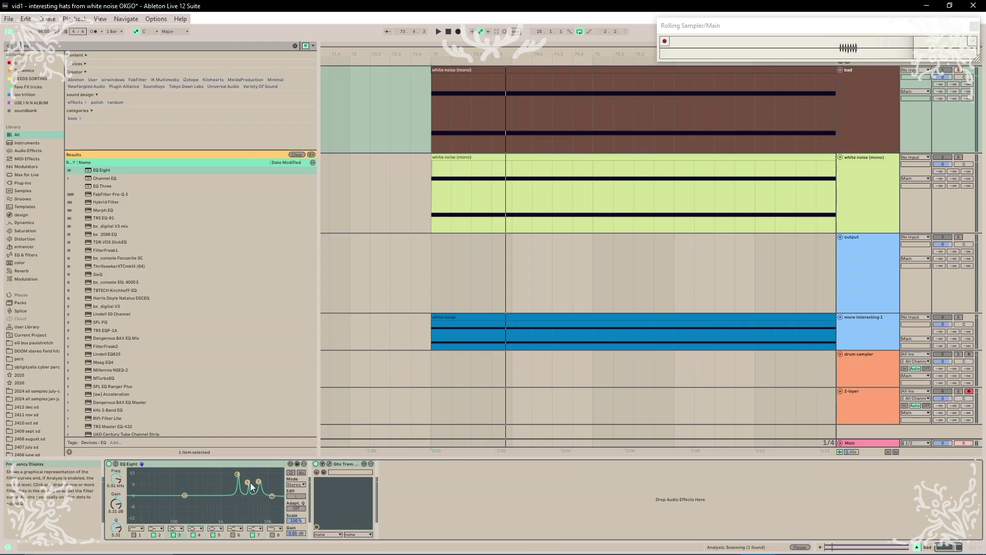
{"action": "mouse_move", "coordinate": [251, 483]}
{"action": "left_mouse_down"}
{"action": "mouse_move", "coordinate": [232, 485]}
{"action": "mouse_move", "coordinate": [260, 476]}
{"action": "left_mouse_up"}
{"action": "key", "text": "space"}
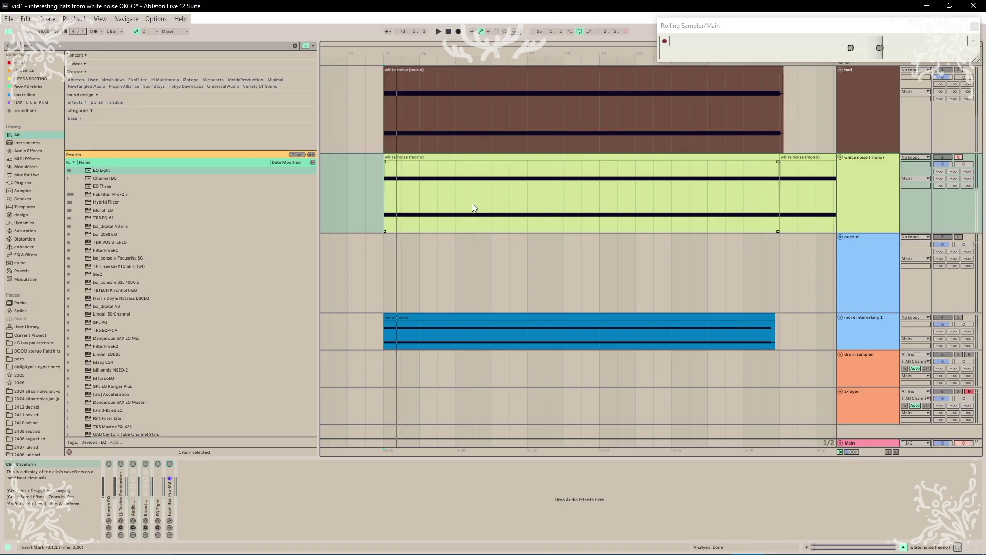
Open the first Morph EQ on the white noise (mono) track and add a low boost, a mid cut and a high boost.
{"action": "key", "text": "Escape"}
{"action": "left_click", "coordinate": [109, 521]}
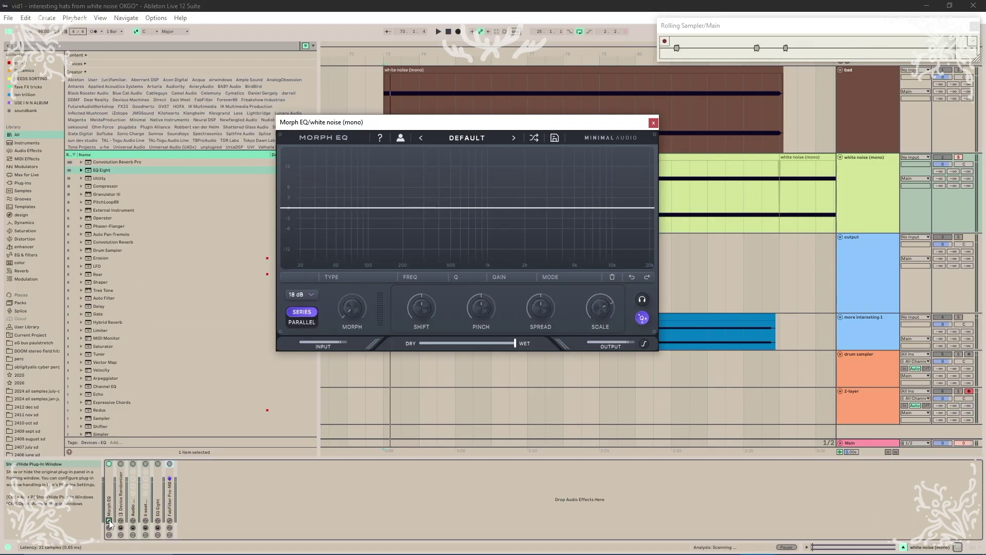
{"action": "left_click_drag", "start_coordinate": [390, 122], "coordinate": [452, 146]}
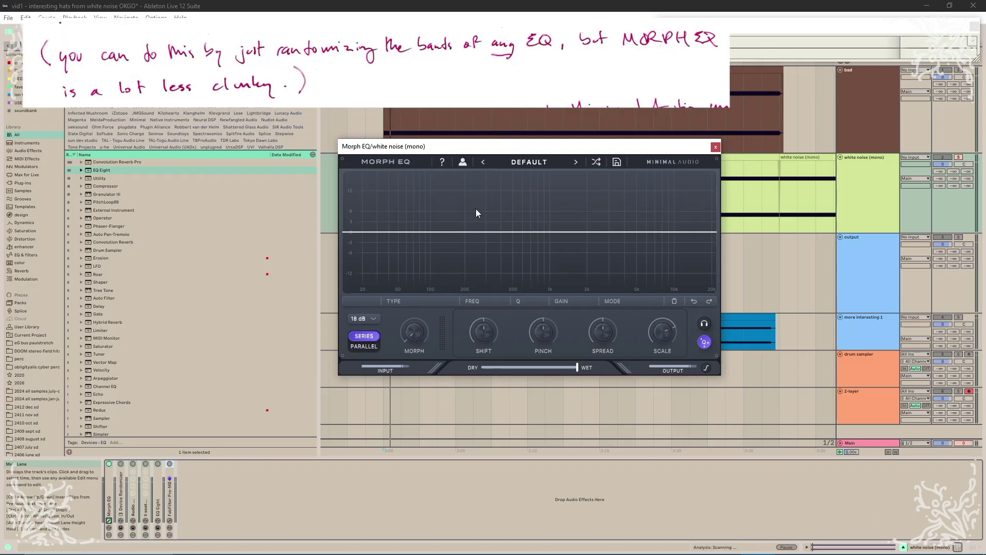
{"action": "double_click", "coordinate": [476, 209]}
{"action": "double_click", "coordinate": [571, 257]}
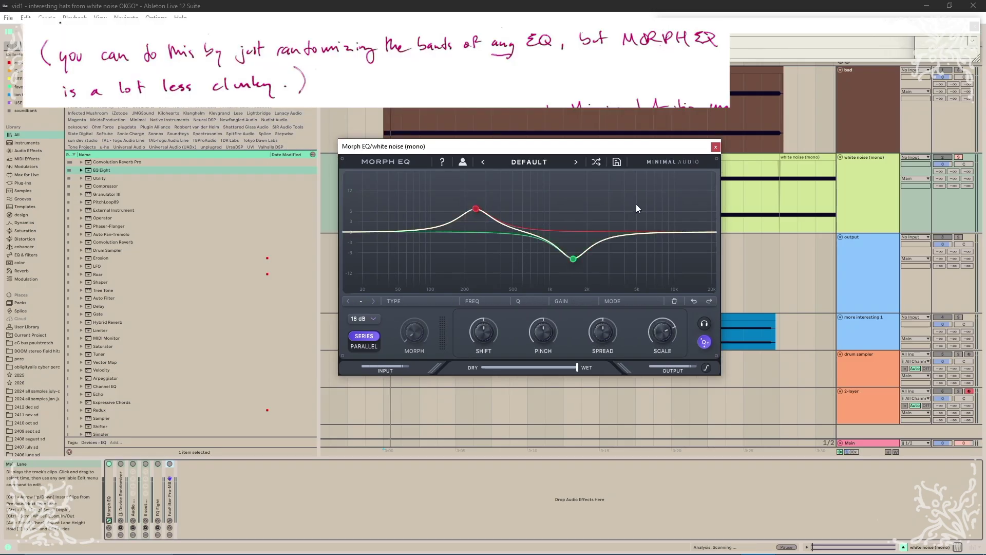
{"action": "double_click", "coordinate": [641, 207]}
Add morph points to the mid cut, one of them at about 502 Hz, and to the high boost band.
{"action": "left_click", "coordinate": [573, 258]}
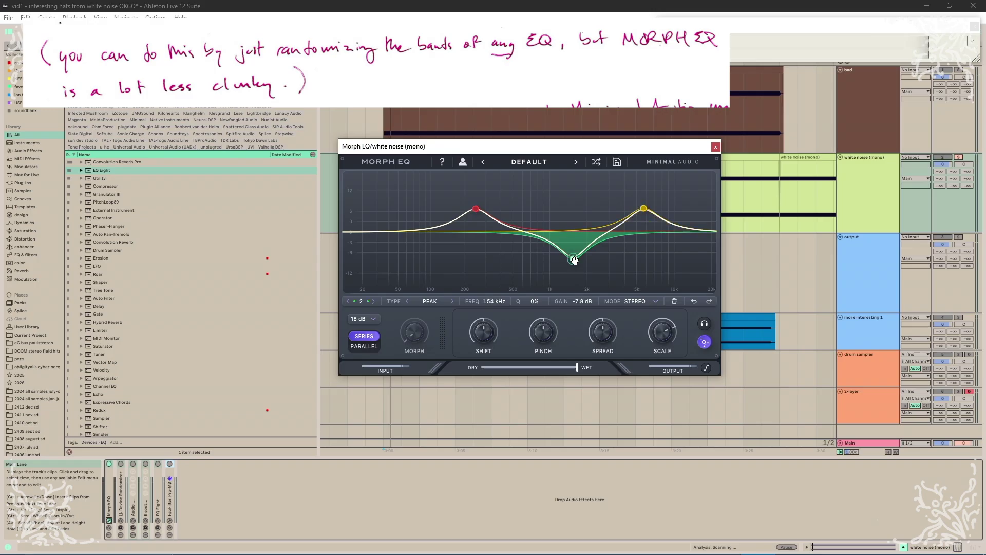
{"action": "left_click", "coordinate": [514, 255]}
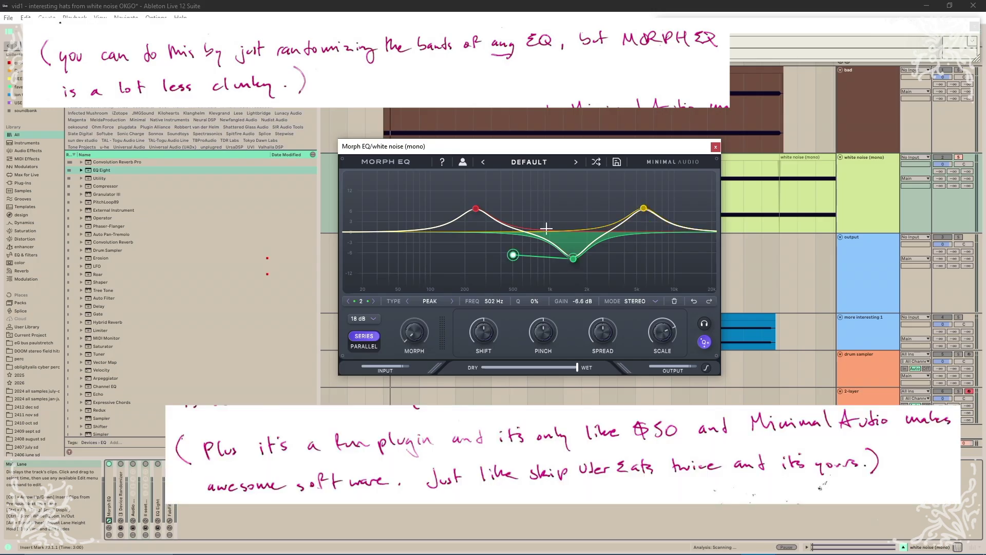
{"action": "left_click", "coordinate": [565, 220]}
{"action": "left_click", "coordinate": [646, 209]}
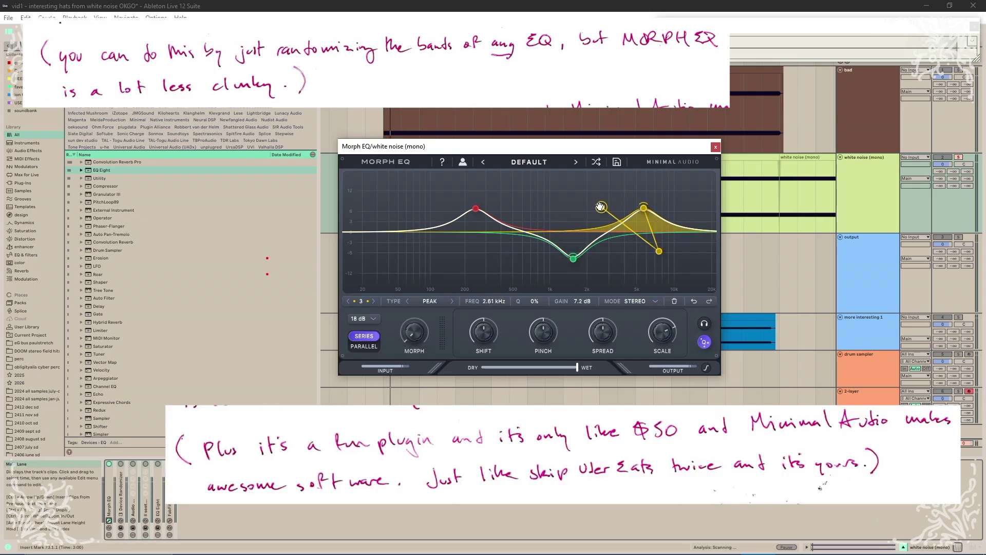
Add a high-pass band at about 34 Hz in Morph EQ and give it morph points at higher frequencies.
{"action": "double_click", "coordinate": [371, 225]}
{"action": "left_click_drag", "start_coordinate": [370, 224], "coordinate": [383, 227]}
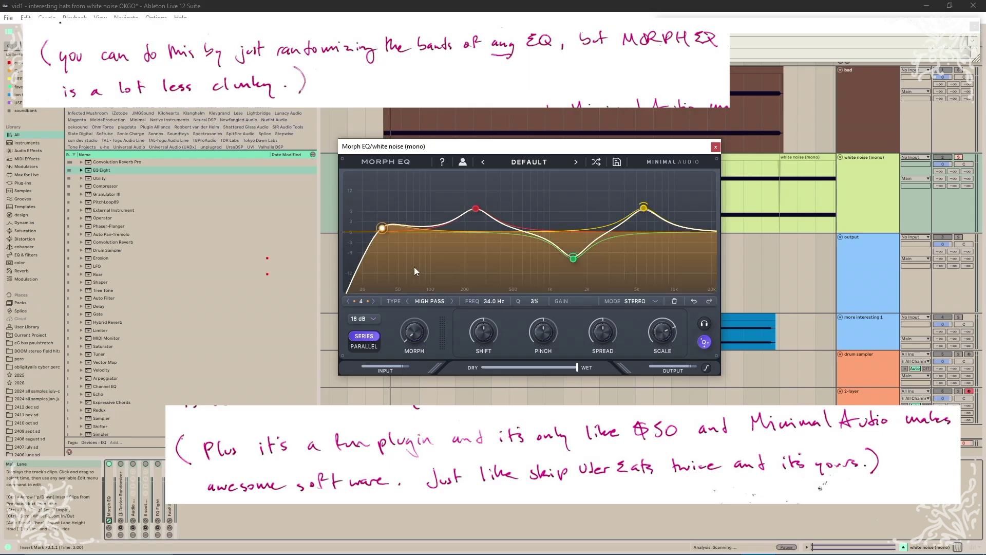
{"action": "left_click", "coordinate": [427, 262]}
{"action": "left_click", "coordinate": [462, 255]}
Add a morph point at about 488 Hz and 8 dB to the low boost band and sweep the Morph amount.
{"action": "left_click", "coordinate": [477, 210]}
{"action": "left_click", "coordinate": [512, 204]}
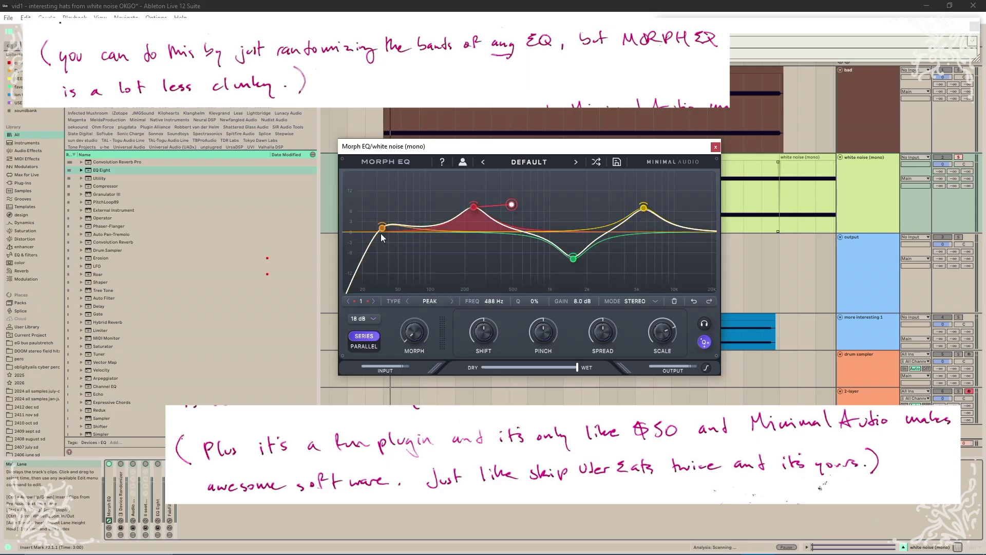
{"action": "left_click_drag", "start_coordinate": [414, 340], "coordinate": [433, 283]}
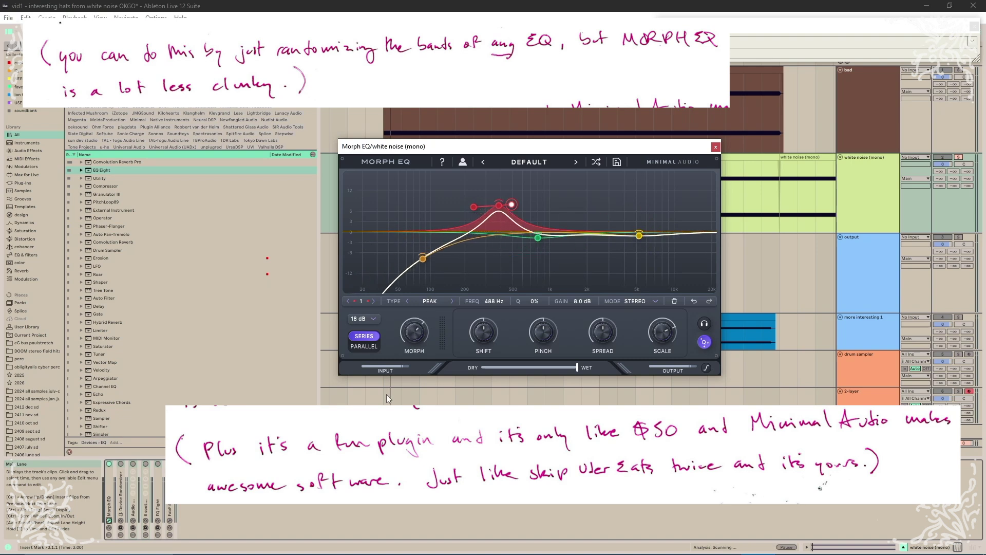
{"action": "left_click_drag", "start_coordinate": [419, 325], "coordinate": [420, 387]}
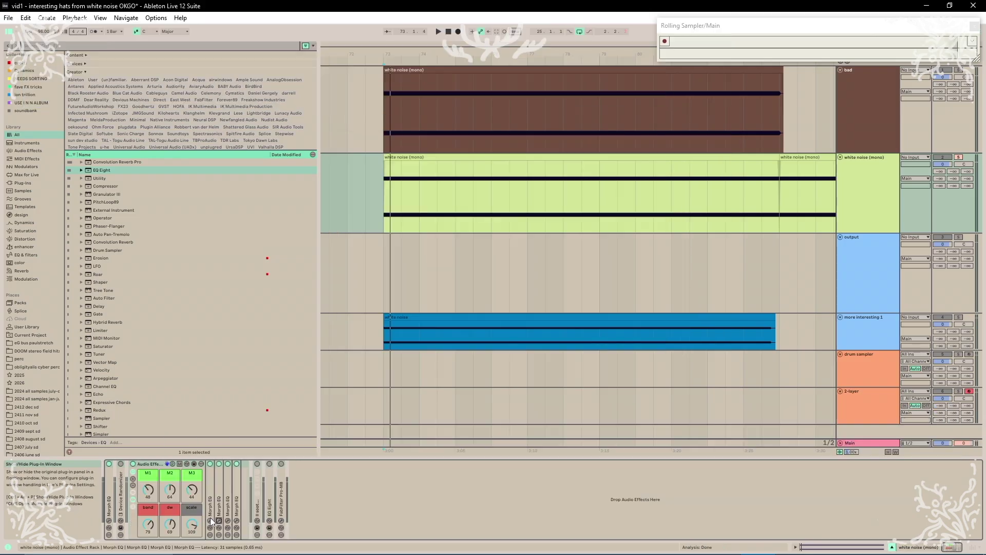
Open the first three Morph EQs in the audio effect rack and resize and arrange their windows so all curves are visible.
{"action": "left_click", "coordinate": [212, 521]}
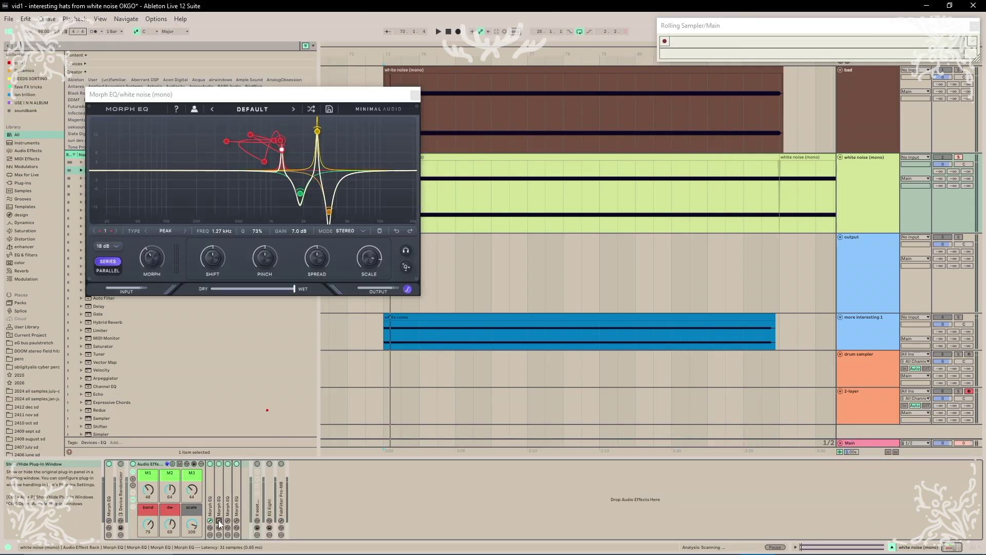
{"action": "left_click", "coordinate": [227, 521]}
{"action": "left_click", "coordinate": [612, 180]}
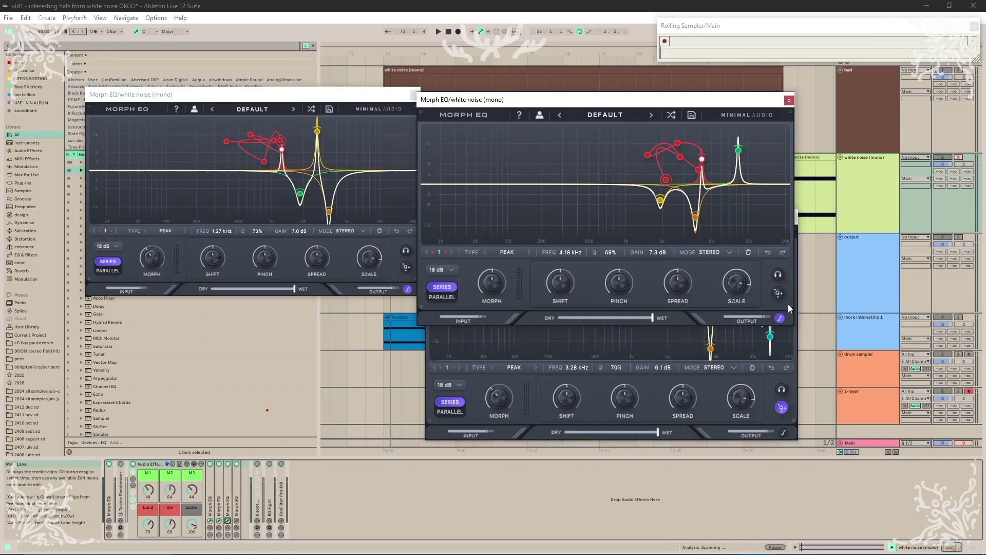
{"action": "left_click_drag", "start_coordinate": [791, 324], "coordinate": [752, 301]}
{"action": "left_click_drag", "start_coordinate": [764, 219], "coordinate": [833, 227]}
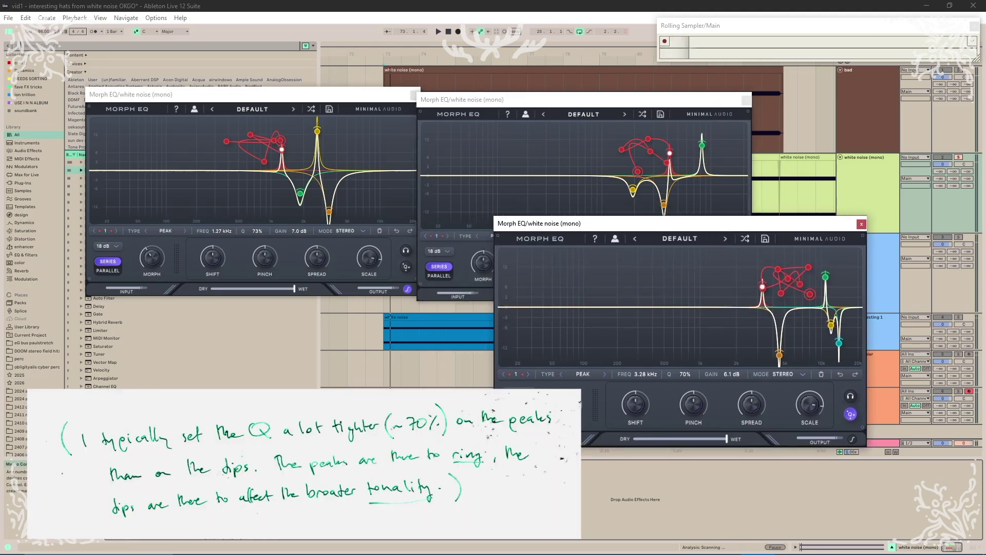
Examine the morph paths of a peak and a dip in the rack's first two Morph EQs.
{"action": "left_click_drag", "start_coordinate": [316, 132], "coordinate": [275, 152]}
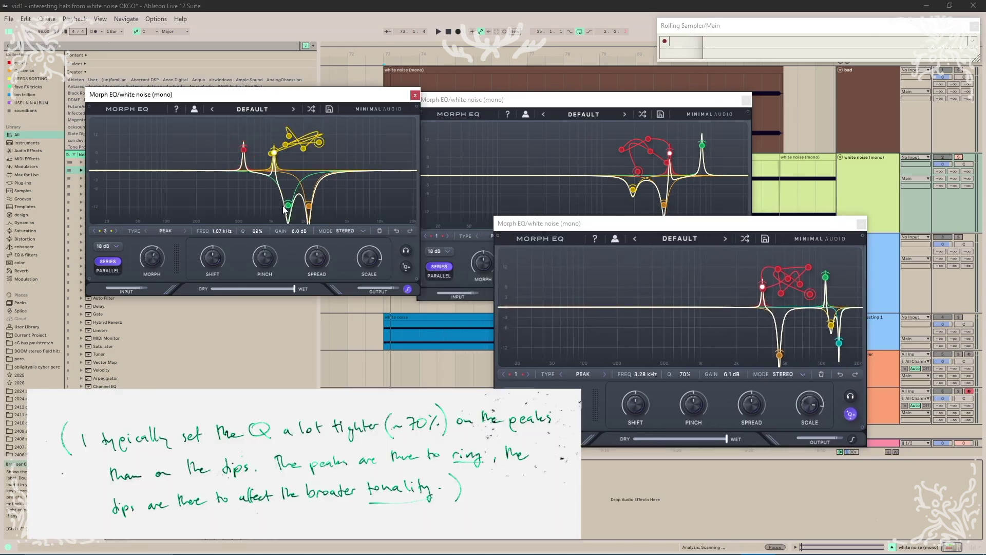
{"action": "left_click", "coordinate": [633, 189]}
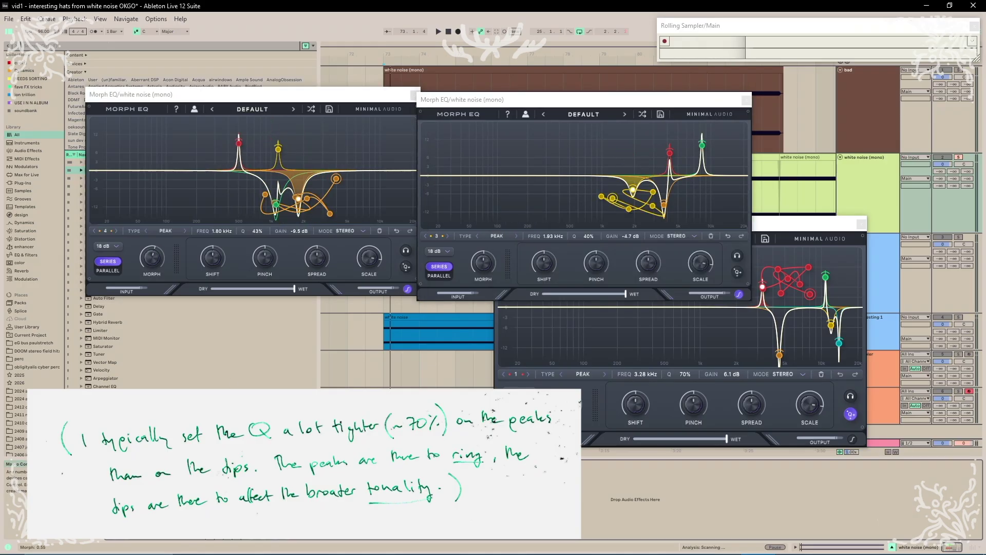
{"action": "left_click", "coordinate": [844, 173]}
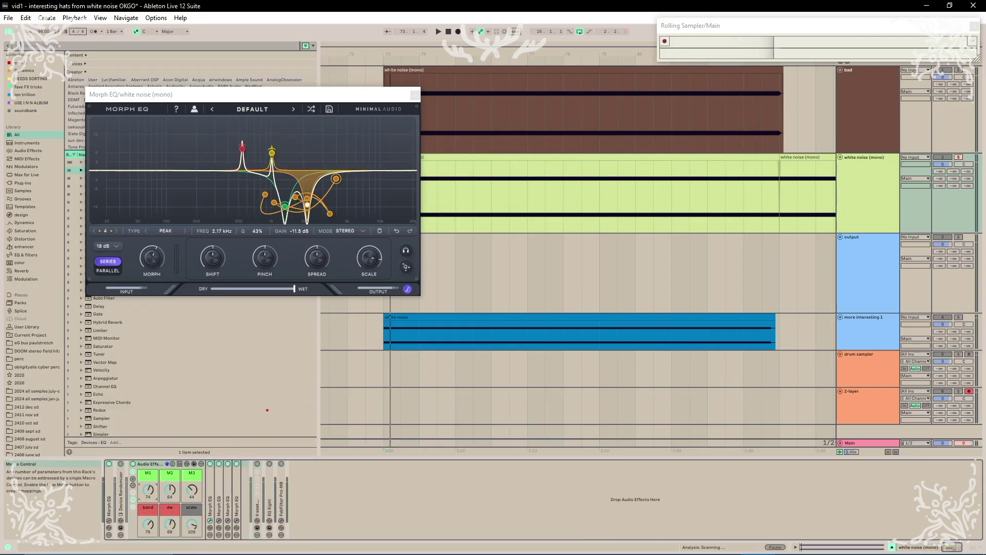
Reopen the rack's second and third Morph EQs and turn the M2 macro to morph the second EQ's curve.
{"action": "left_click", "coordinate": [219, 520]}
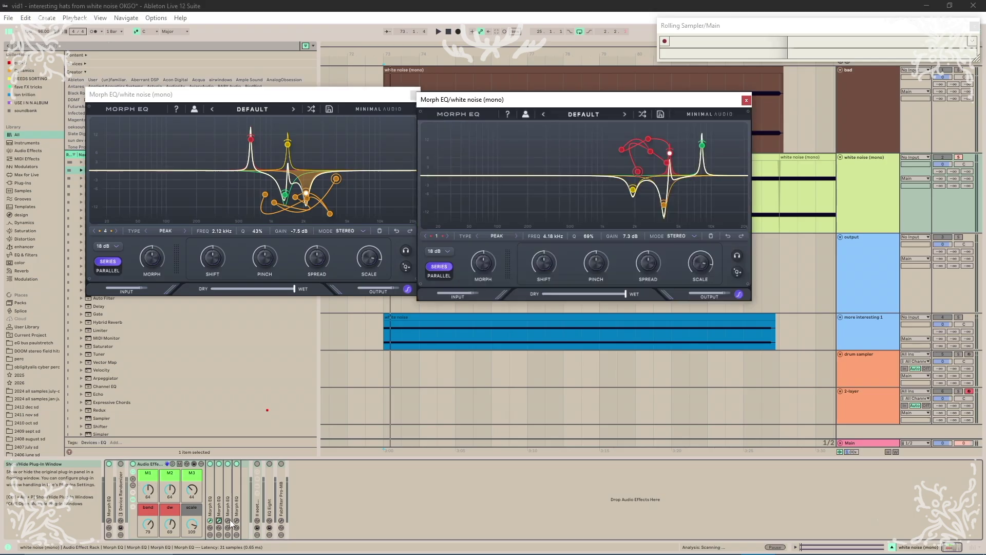
{"action": "left_click", "coordinate": [227, 521]}
{"action": "left_click", "coordinate": [620, 195]}
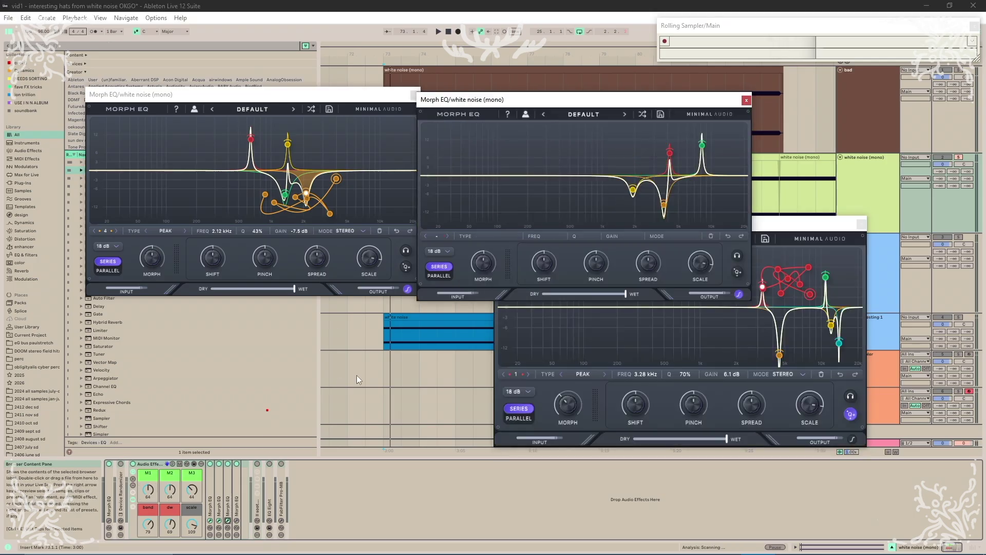
{"action": "left_click_drag", "start_coordinate": [171, 491], "coordinate": [174, 497]}
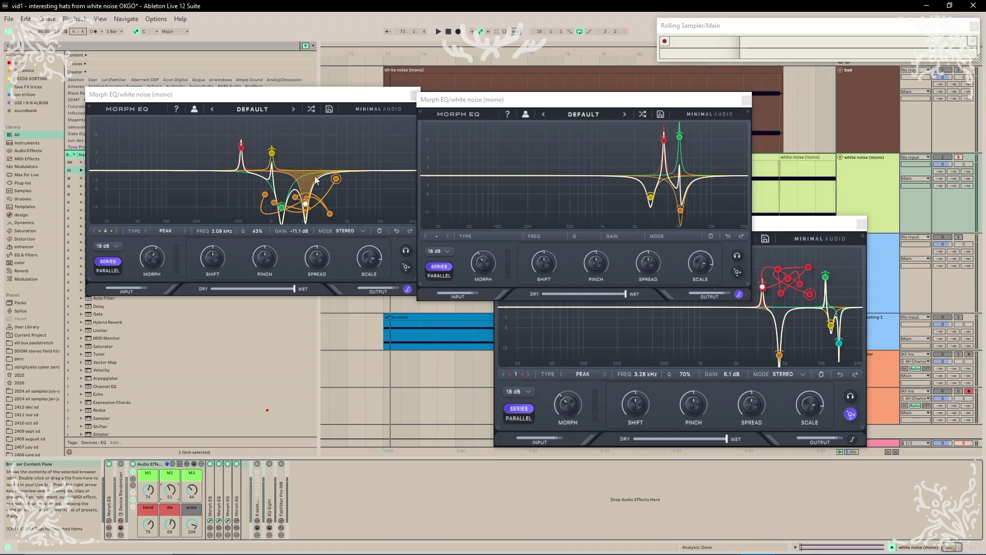
Examine the morph paths of the individual peaks and dips across the three open Morph EQs.
{"action": "left_click", "coordinate": [260, 150]}
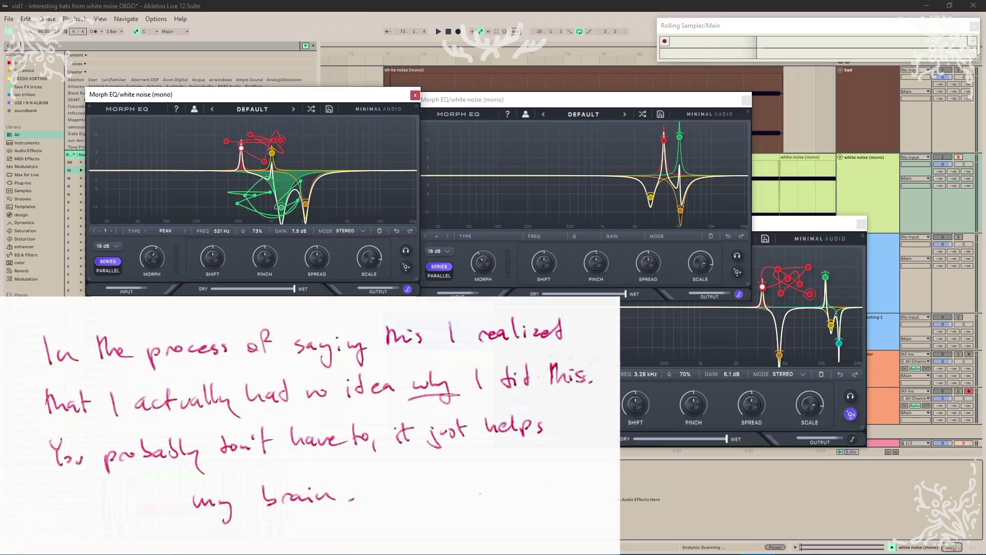
{"action": "left_click", "coordinate": [306, 204]}
{"action": "left_click", "coordinate": [679, 210]}
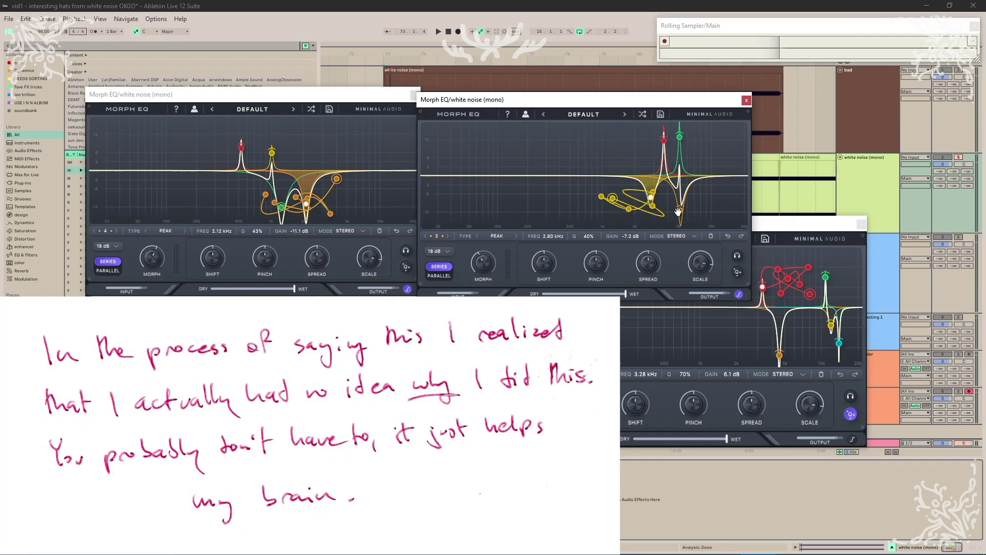
{"action": "left_click", "coordinate": [828, 278]}
{"action": "left_click", "coordinate": [832, 329]}
{"action": "left_click", "coordinate": [777, 293]}
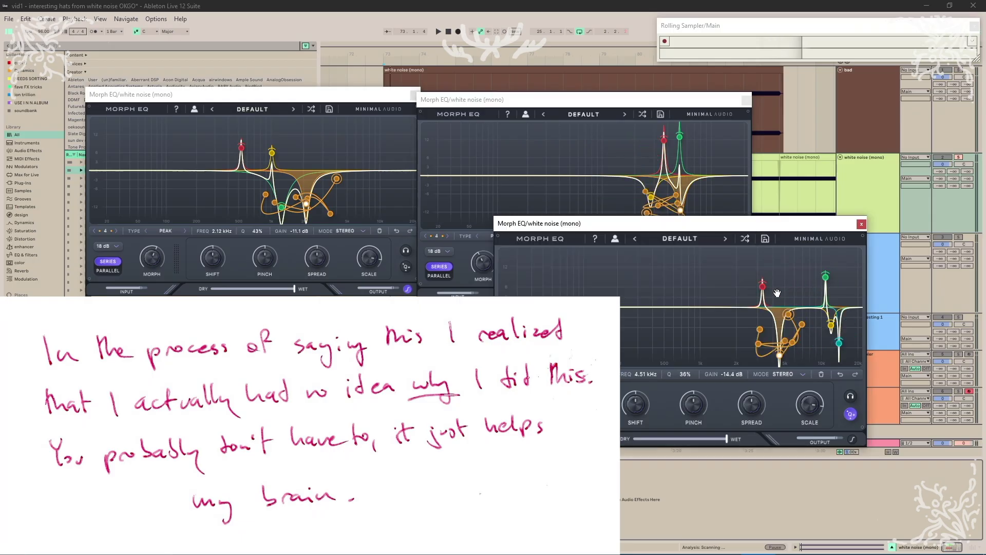
{"action": "left_click", "coordinate": [763, 285]}
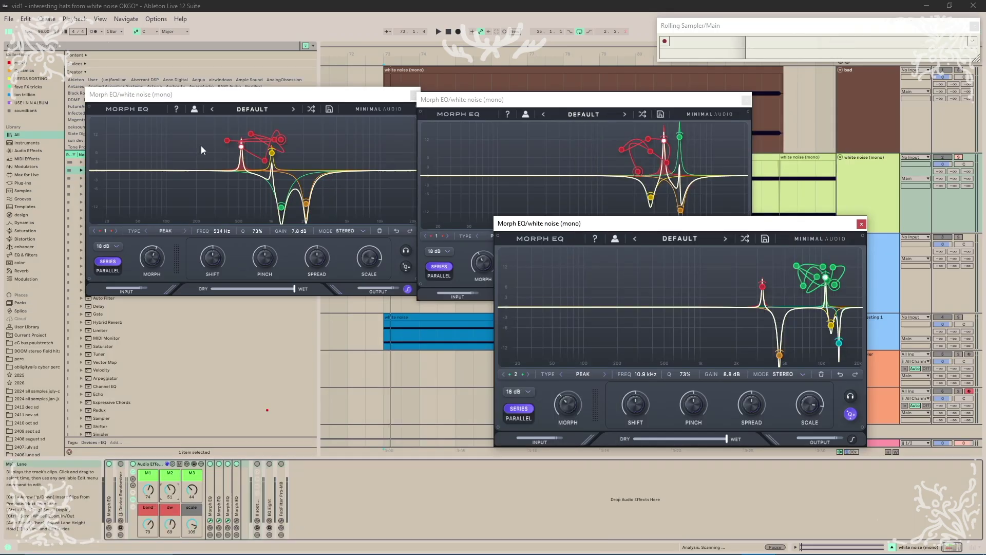
Change the rack's M2 and M3 macros to morph the EQ curves, and open the fourth Morph EQ alongside the others.
{"action": "left_click_drag", "start_coordinate": [616, 222], "coordinate": [633, 256]}
{"action": "left_click_drag", "start_coordinate": [170, 491], "coordinate": [194, 493]}
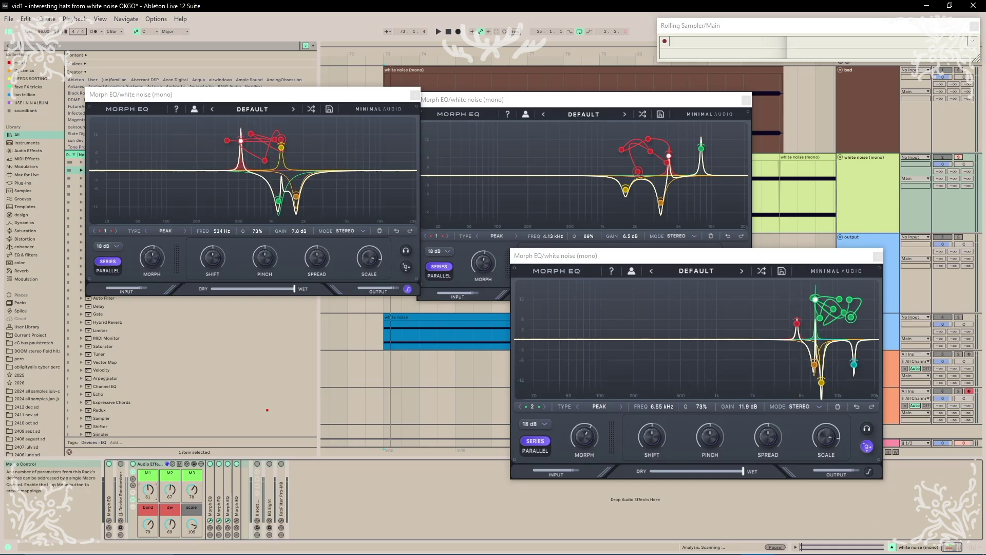
{"action": "left_click", "coordinate": [237, 525]}
{"action": "left_click_drag", "start_coordinate": [344, 105], "coordinate": [457, 119]}
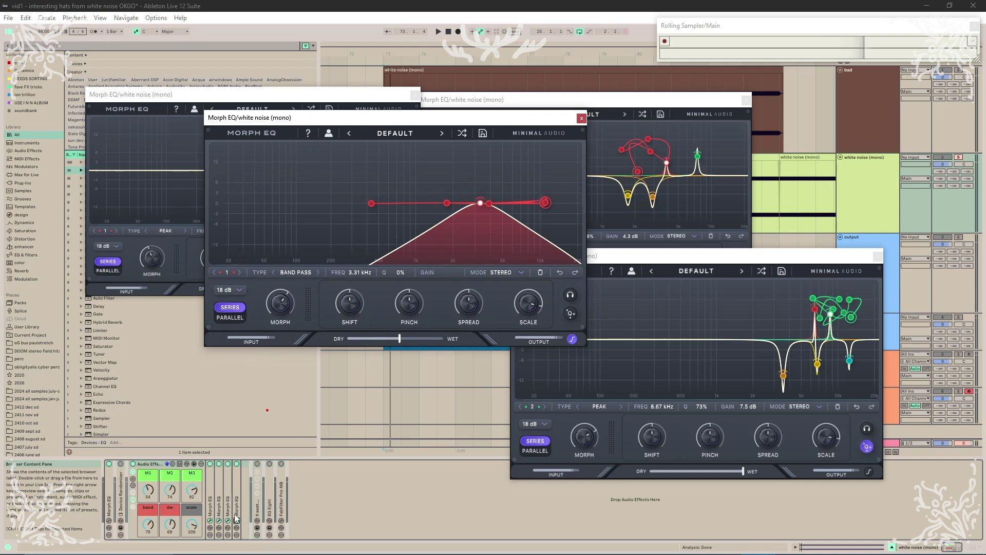
Set the rack's band macro to 44 and dw macro to 6, and select the band-pass filter's morph point near 10.9 kHz.
{"action": "left_click_drag", "start_coordinate": [151, 525], "coordinate": [154, 526]}
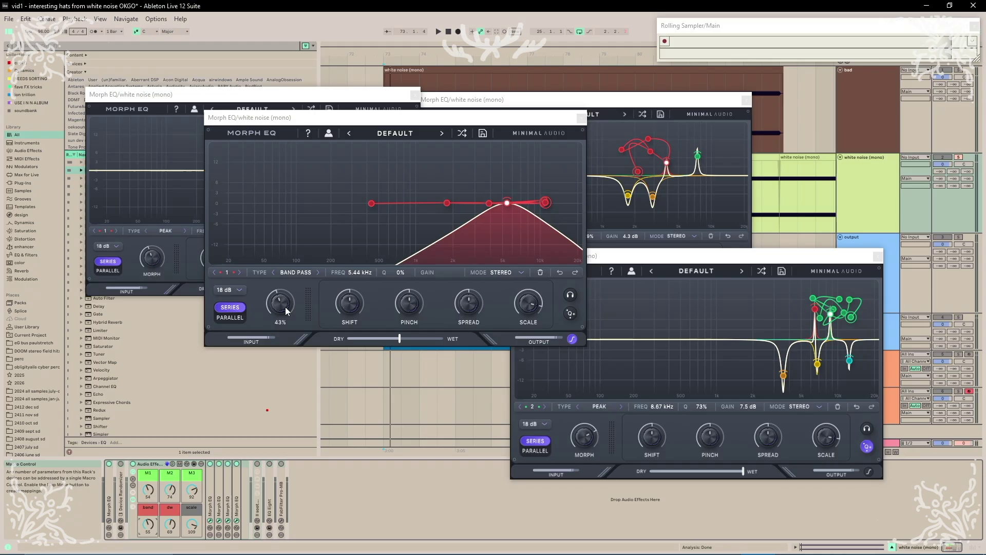
{"action": "mouse_move", "coordinate": [154, 525]}
{"action": "left_mouse_down"}
{"action": "mouse_move", "coordinate": [170, 508]}
{"action": "mouse_move", "coordinate": [170, 534]}
{"action": "left_mouse_up"}
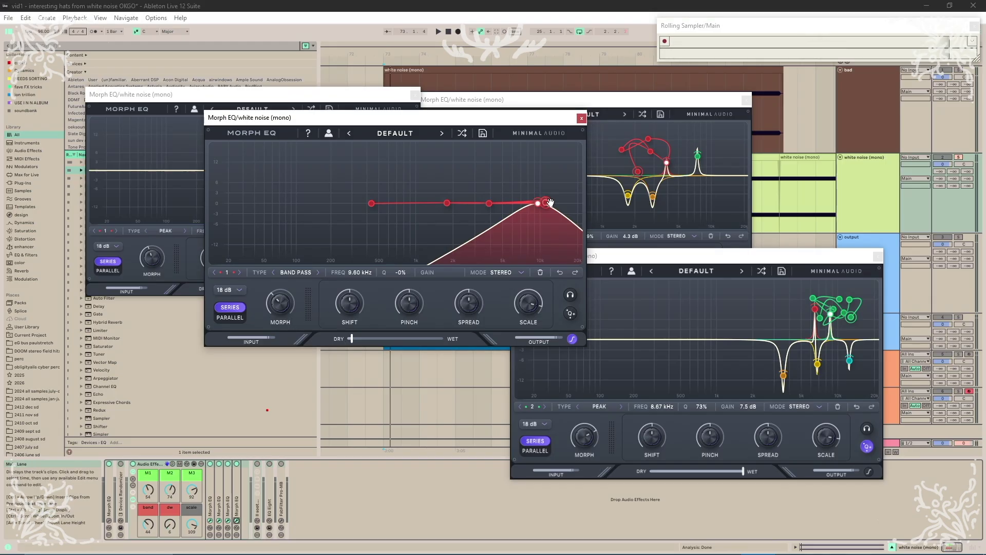
{"action": "mouse_move", "coordinate": [546, 195]}
{"action": "left_mouse_down"}
{"action": "mouse_move", "coordinate": [543, 181]}
{"action": "mouse_move", "coordinate": [548, 211]}
{"action": "left_mouse_up"}
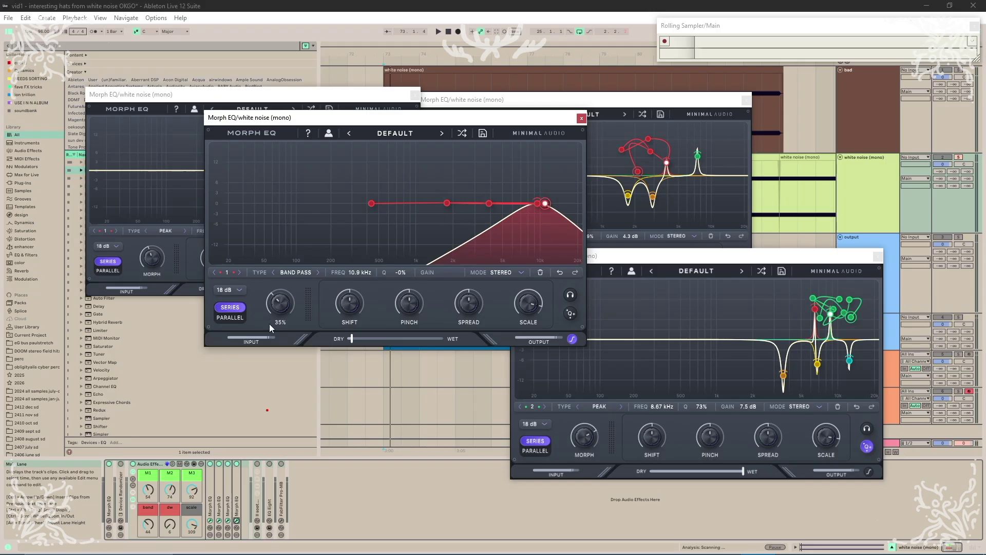
Sweep the band-pass filter along its morph path, and set the band macro to 54 and the dw macro to 19.
{"action": "left_click_drag", "start_coordinate": [280, 305], "coordinate": [276, 343]}
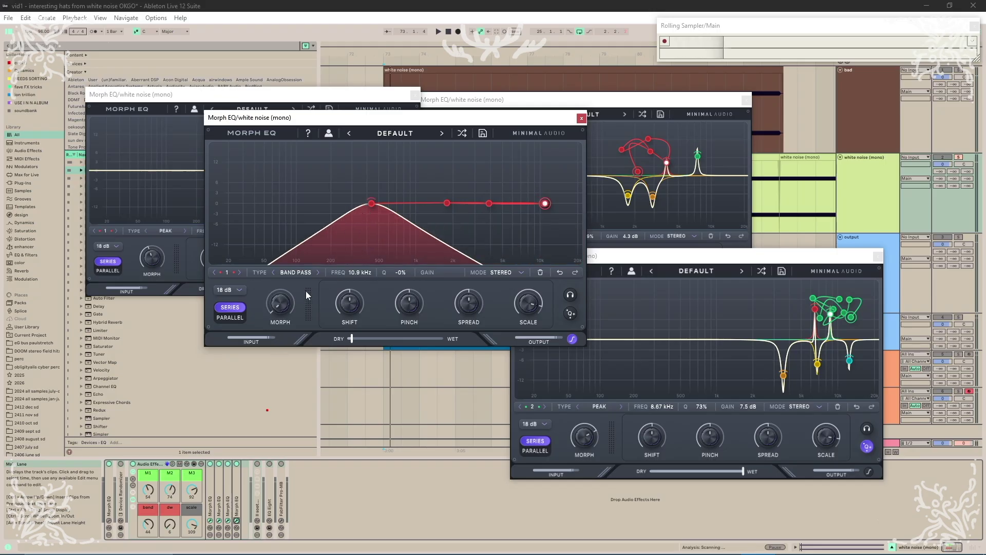
{"action": "left_click_drag", "start_coordinate": [281, 300], "coordinate": [294, 257]}
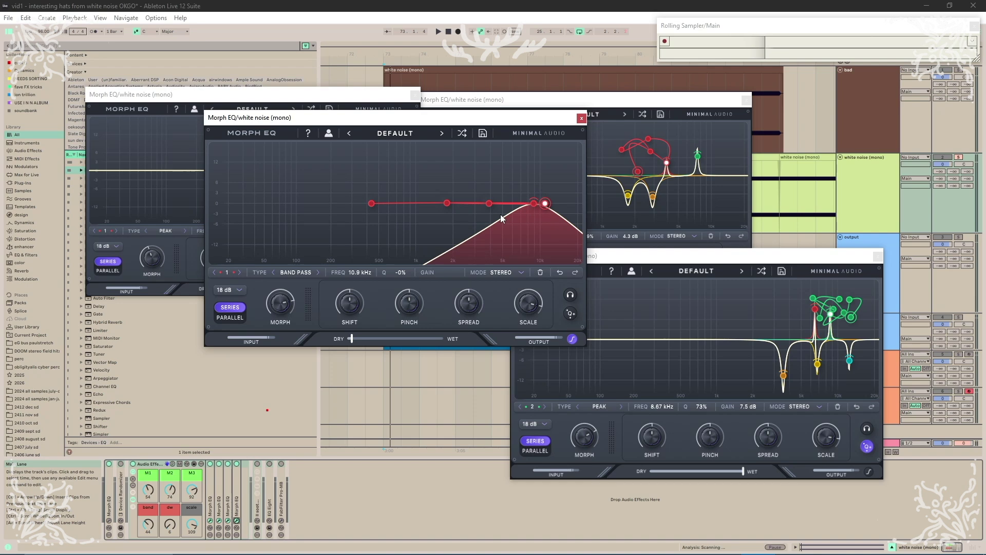
{"action": "left_click", "coordinate": [194, 524]}
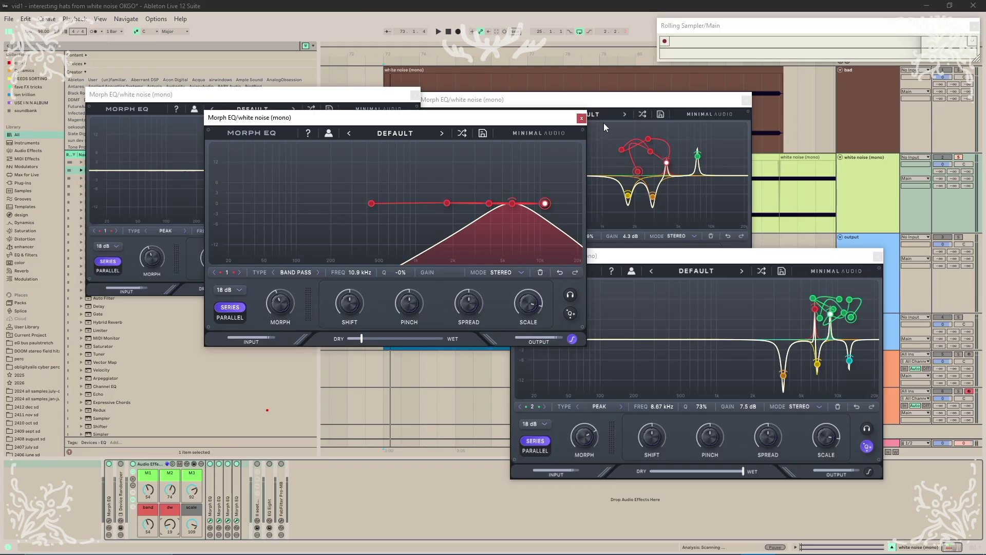
{"action": "left_click", "coordinate": [581, 120]}
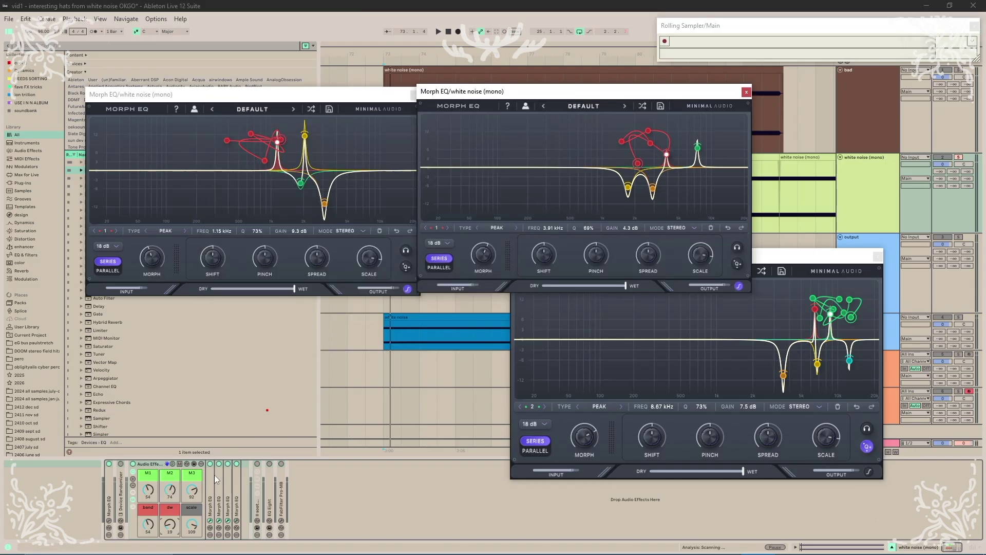
Play the white noise while varying the rack's scale macro, ending at 109.
{"action": "right_click", "coordinate": [193, 528]}
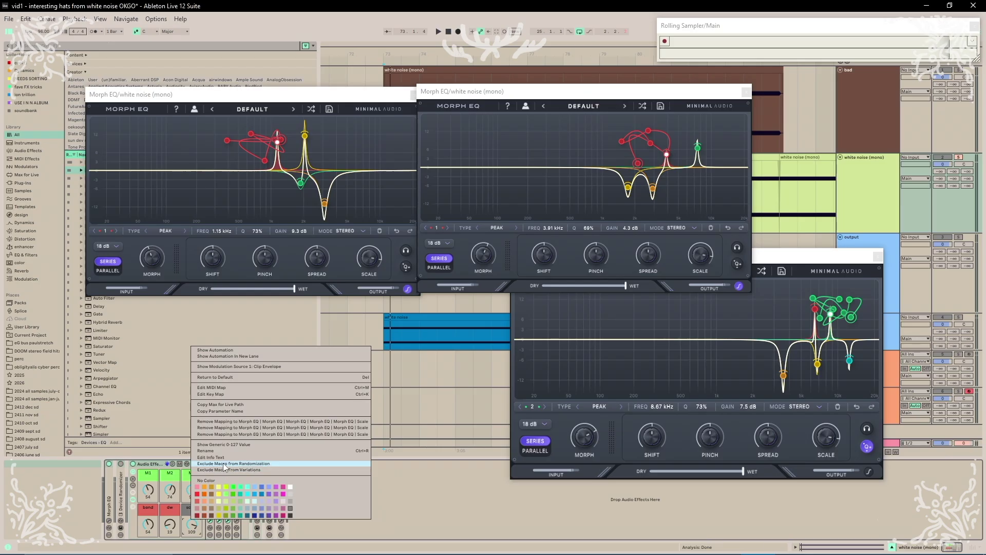
{"action": "left_click", "coordinate": [211, 511]}
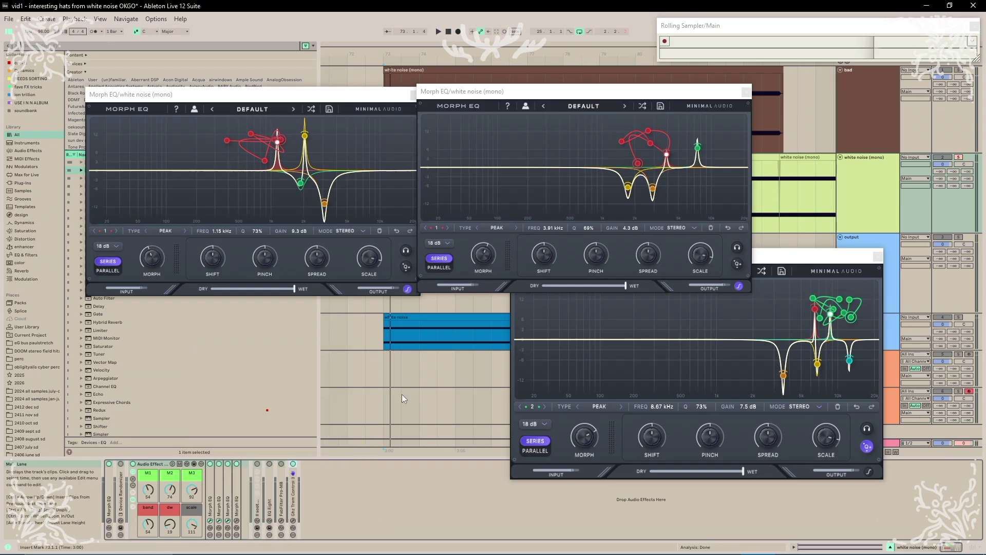
{"action": "left_click_drag", "start_coordinate": [386, 110], "coordinate": [329, 107]}
{"action": "left_click", "coordinate": [367, 83]}
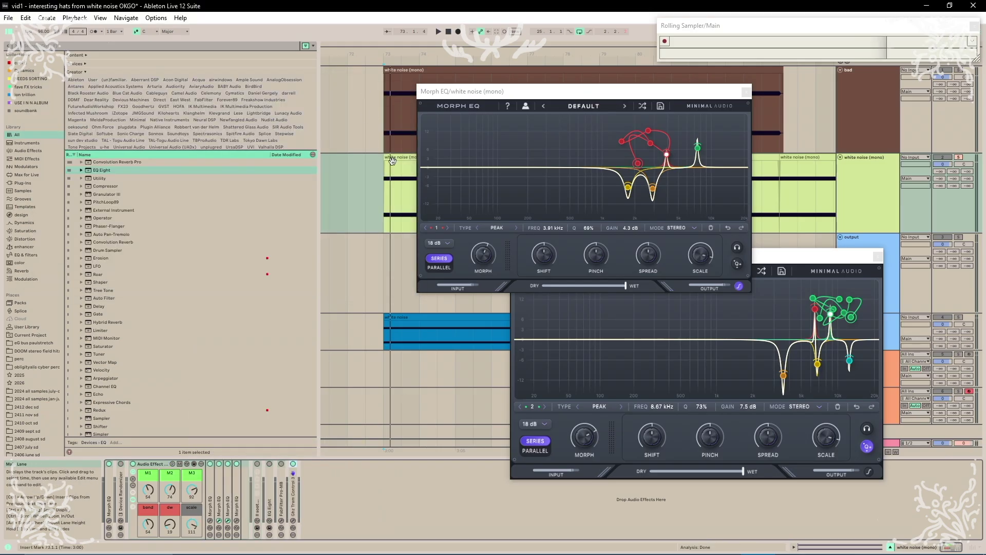
{"action": "key", "text": "space"}
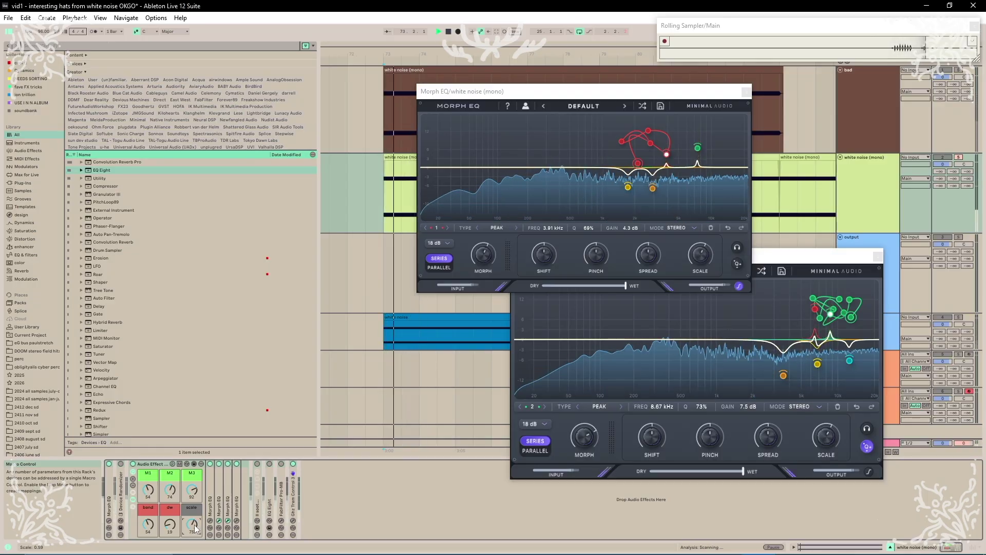
{"action": "mouse_move", "coordinate": [193, 529]}
{"action": "left_mouse_down"}
{"action": "mouse_move", "coordinate": [193, 509]}
{"action": "mouse_move", "coordinate": [194, 536]}
{"action": "left_mouse_up"}
Expand and enable the Device Randomizer, and review which rack macros are included in its randomization, with Macro 6 excluded.
{"action": "left_click", "coordinate": [122, 484]}
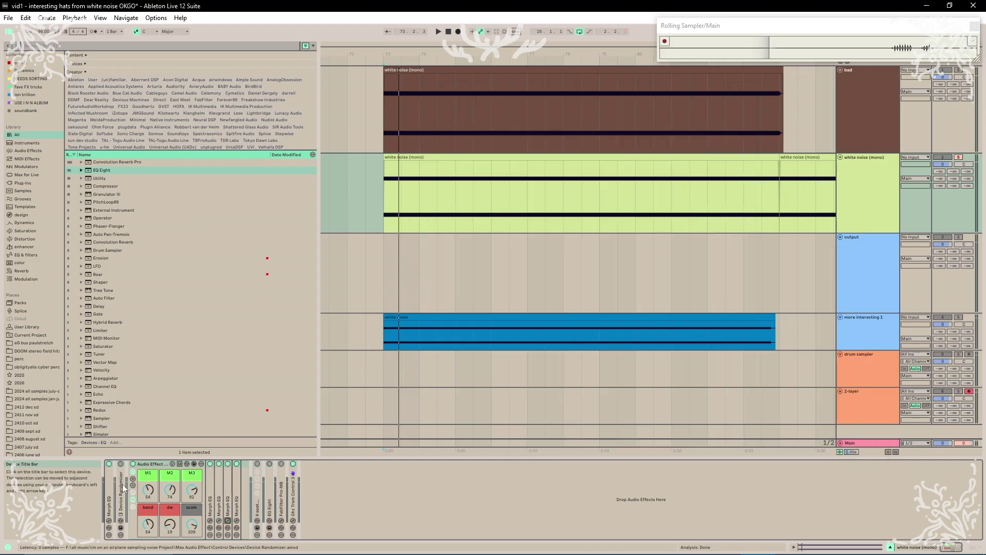
{"action": "double_click", "coordinate": [122, 485]}
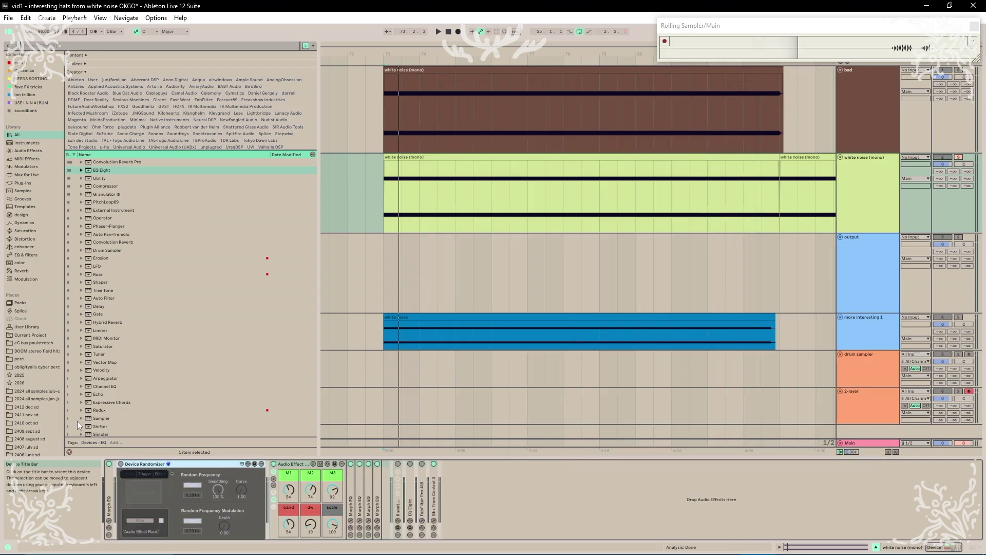
{"action": "left_click", "coordinate": [122, 465]}
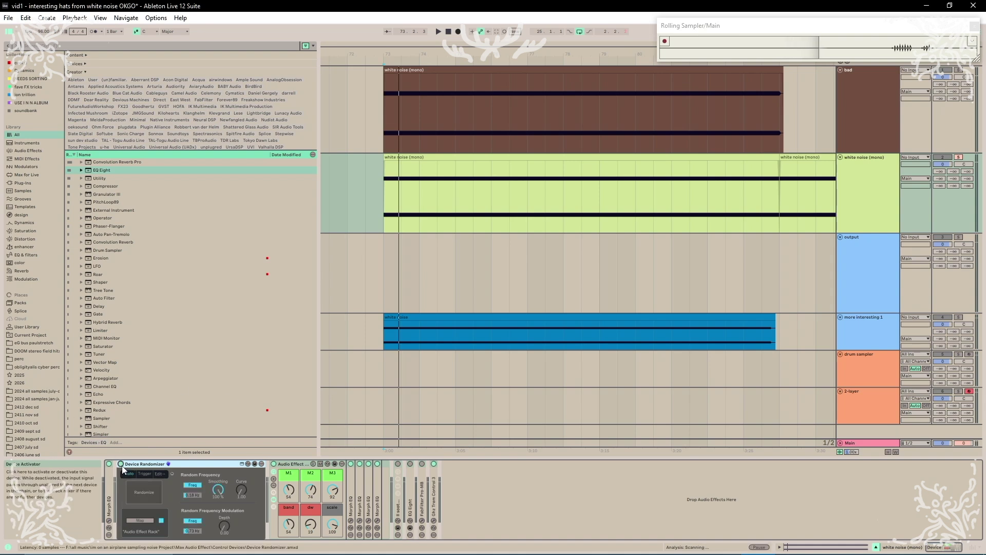
{"action": "left_click", "coordinate": [163, 474]}
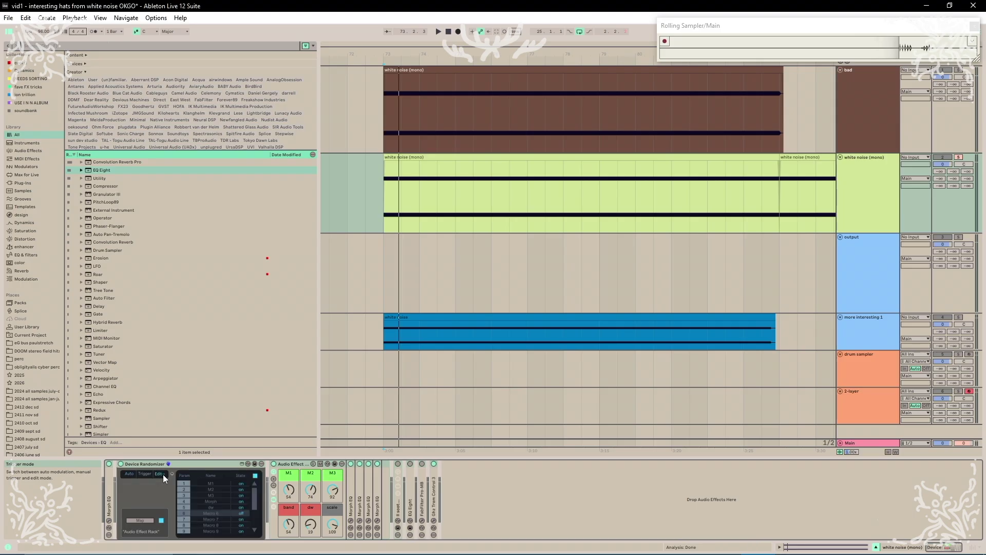
{"action": "left_click", "coordinate": [242, 511]}
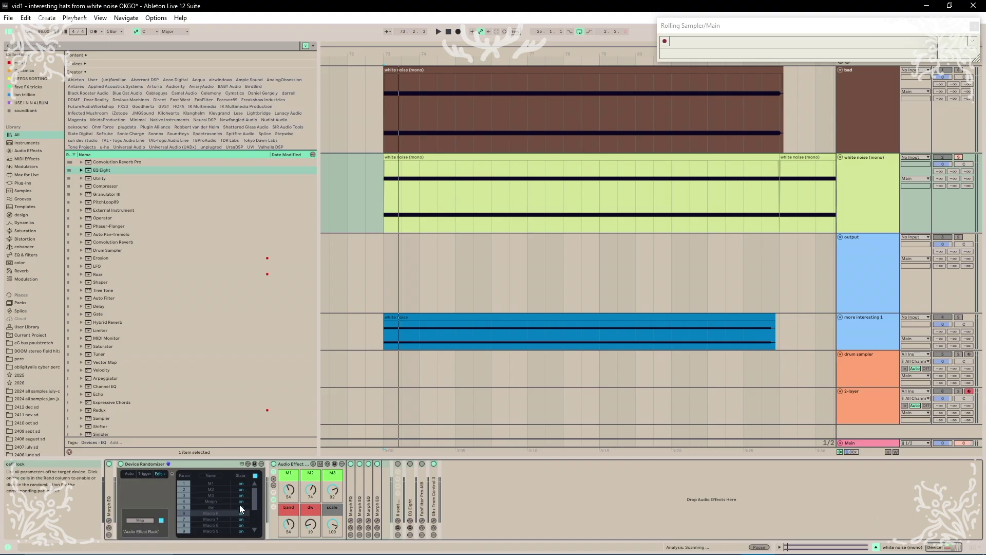
Put the Device Randomizer in Trigger mode and randomize the rack's macros several times during playback.
{"action": "left_click", "coordinate": [145, 474]}
{"action": "left_click", "coordinate": [147, 487]}
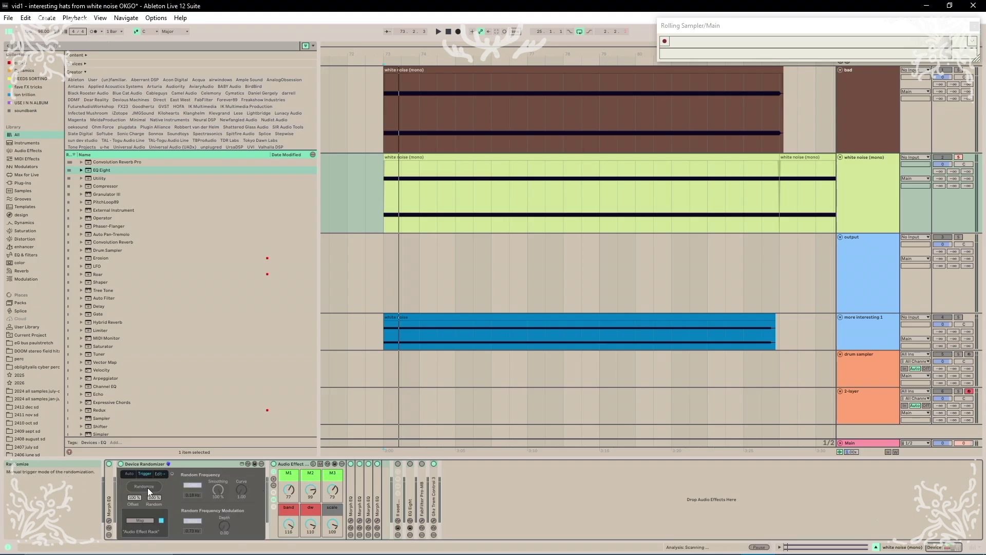
{"action": "left_click", "coordinate": [147, 487]}
{"action": "key", "text": "space"}
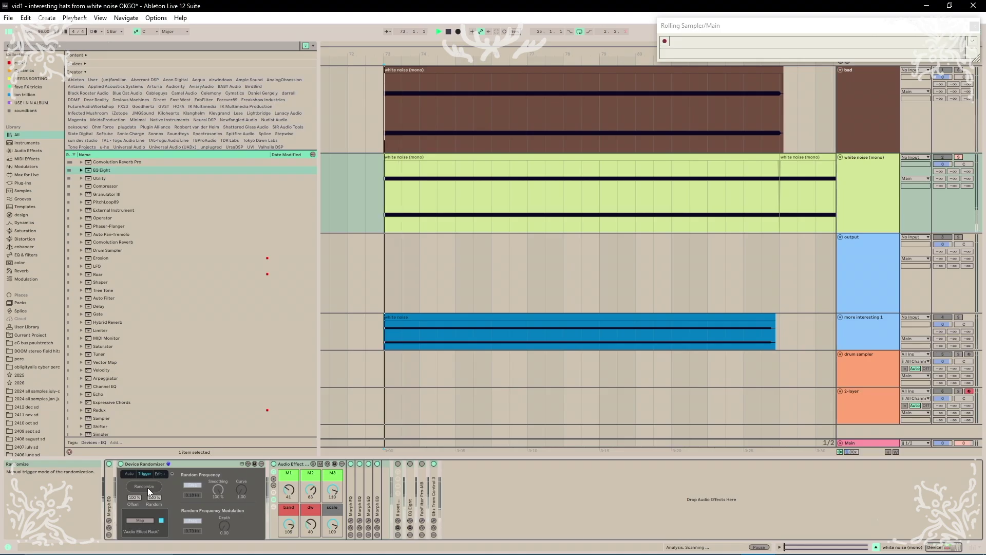
{"action": "left_click", "coordinate": [147, 487]}
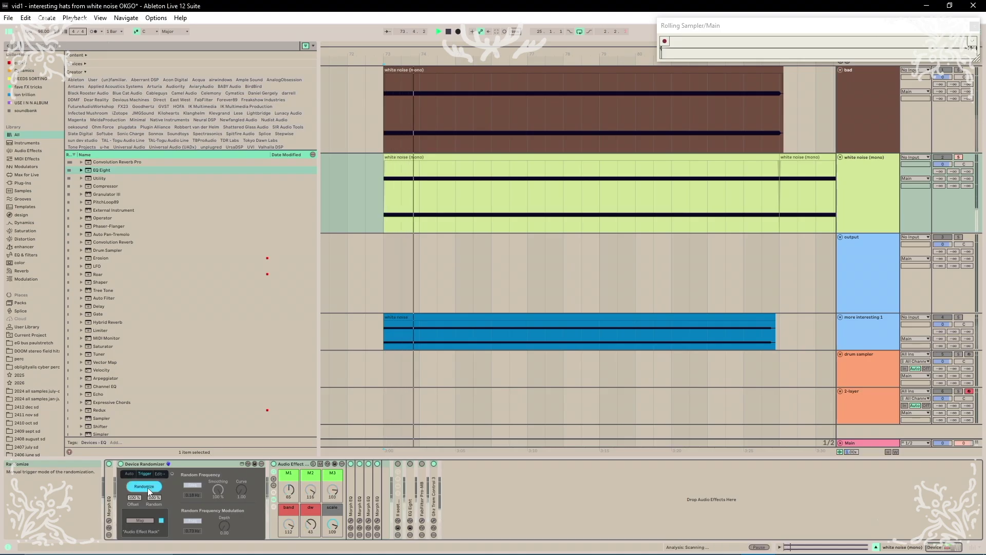
{"action": "key", "text": "space"}
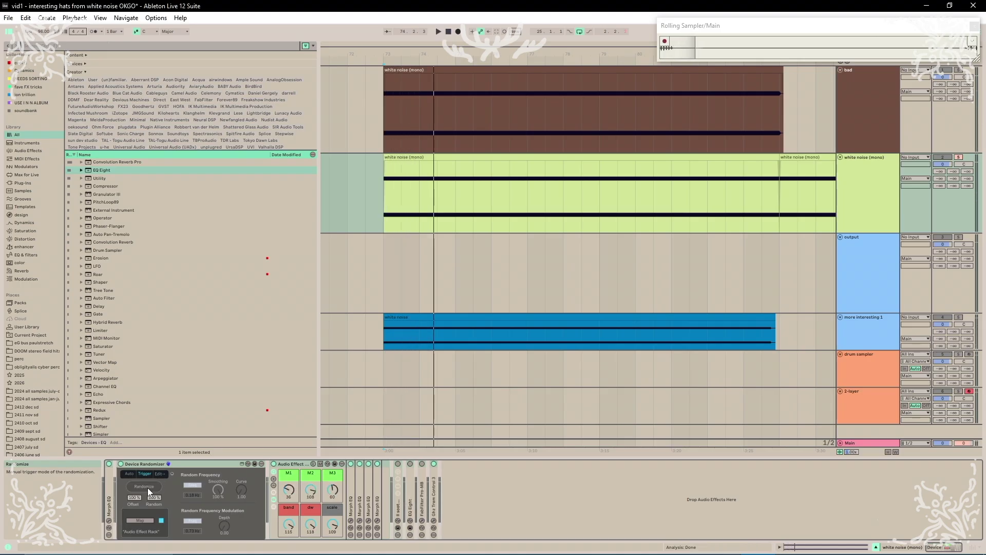
Start continuous randomization in the Device Randomizer's Auto mode, and disable the last device in the chain during playback.
{"action": "left_click", "coordinate": [132, 475]}
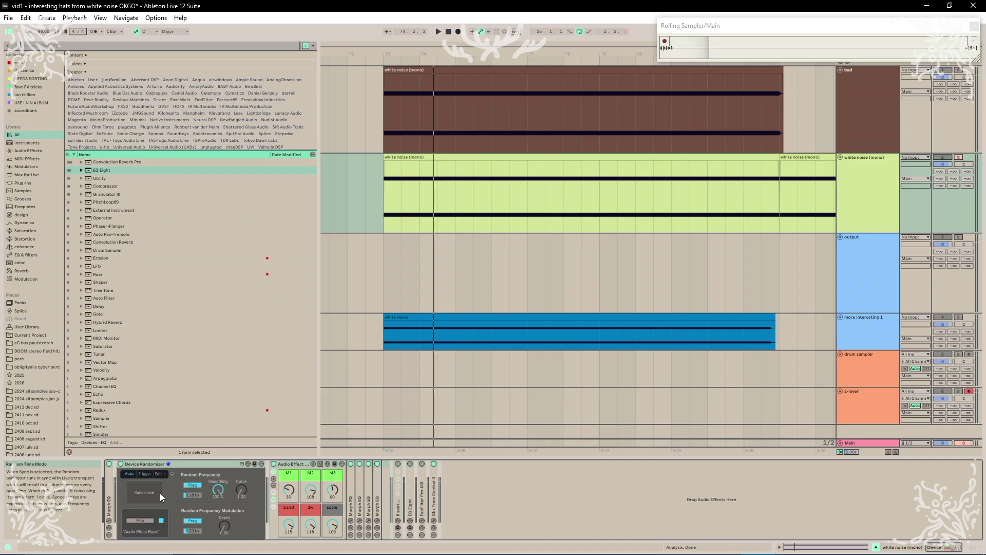
{"action": "left_click", "coordinate": [150, 493]}
{"action": "key", "text": "space"}
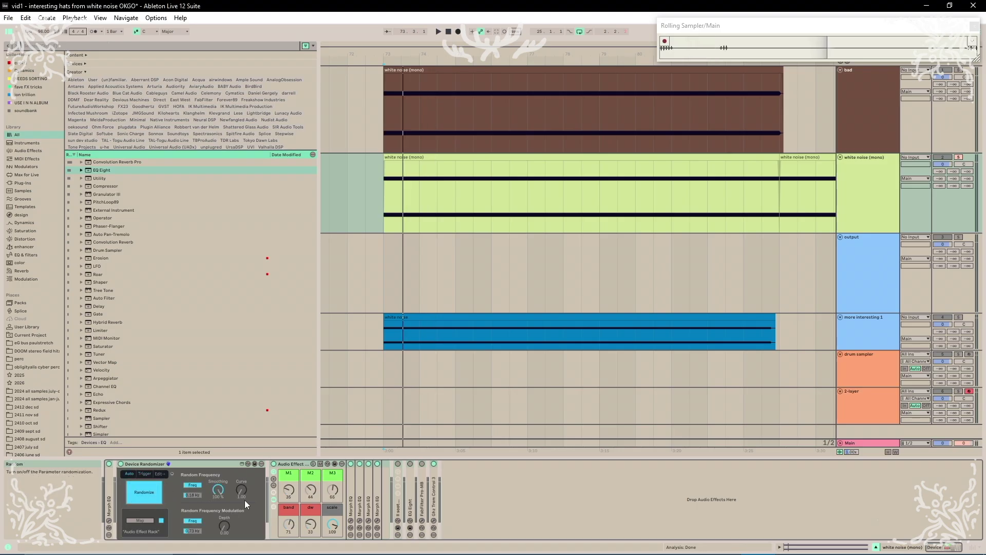
{"action": "key", "text": "space"}
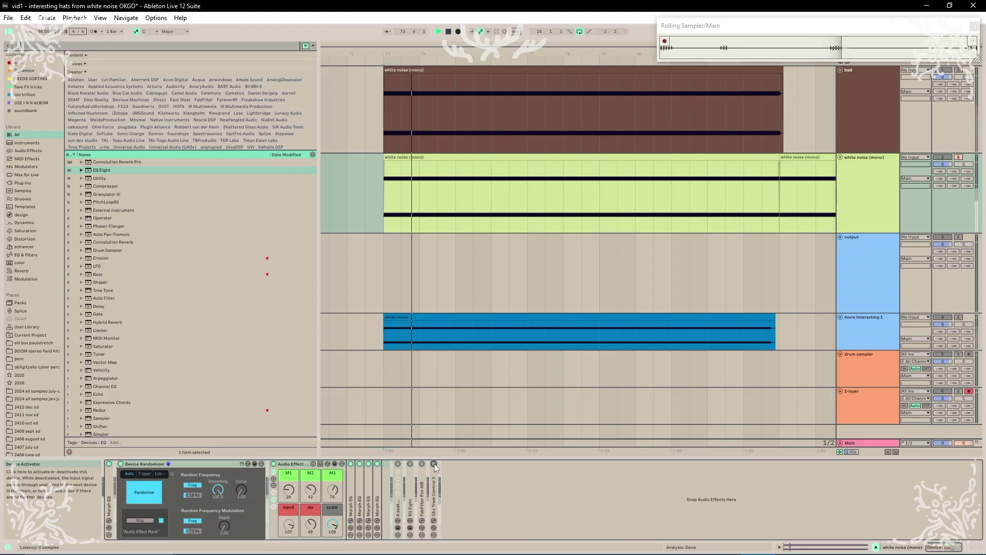
{"action": "left_click", "coordinate": [434, 464]}
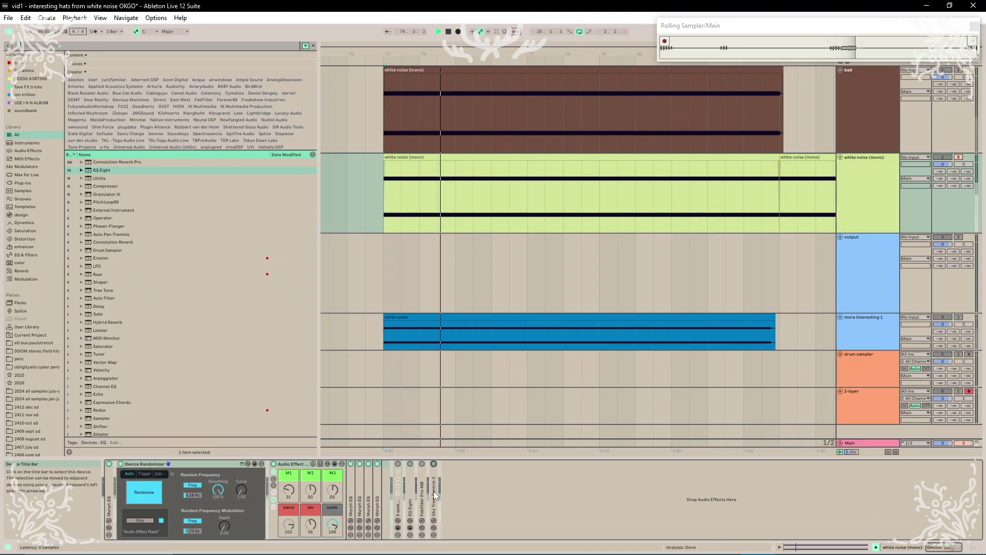
{"action": "key", "text": "space"}
Enable and expand the soothe more reso rack, and show the soothe2_x64 plug-in in its own window.
{"action": "left_click", "coordinate": [400, 509]}
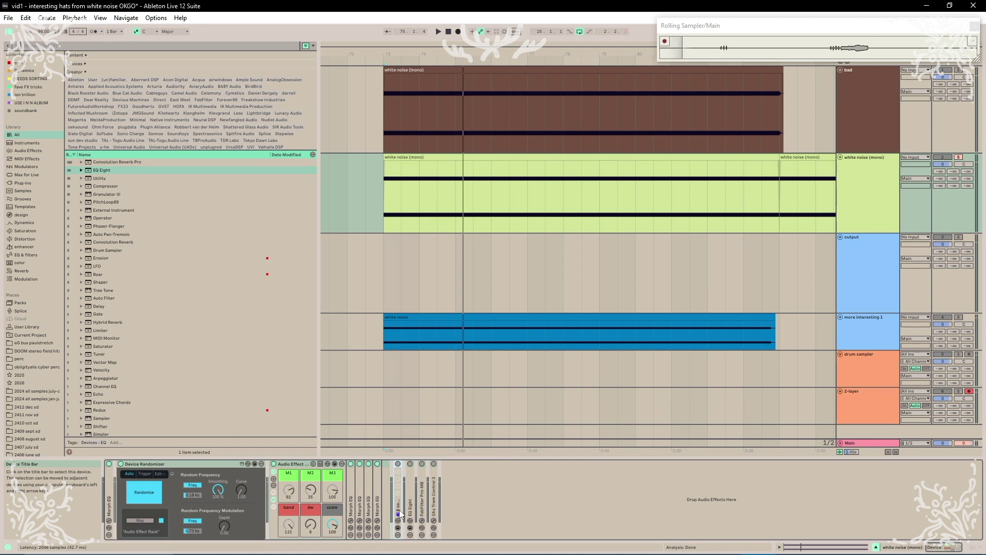
{"action": "double_click", "coordinate": [399, 513]}
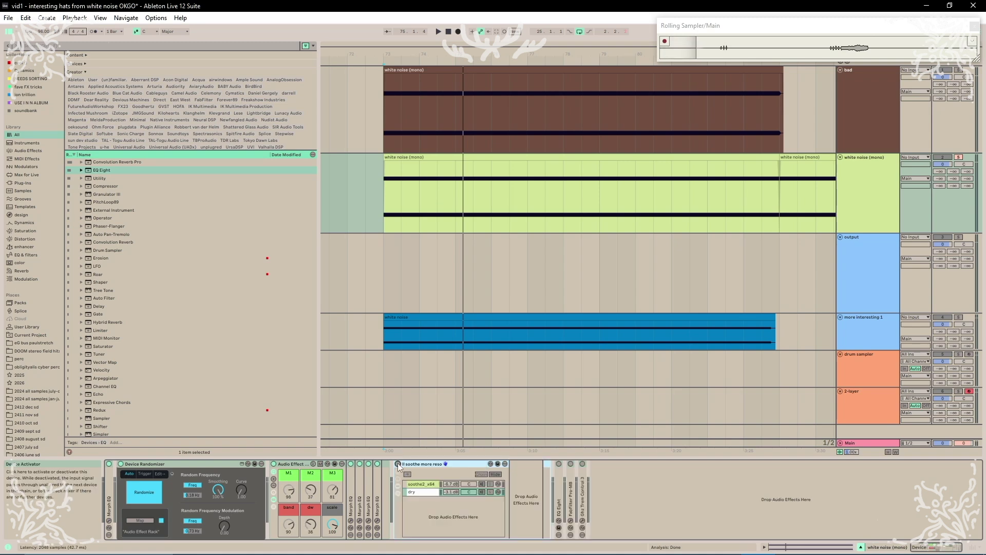
{"action": "left_click", "coordinate": [562, 464]}
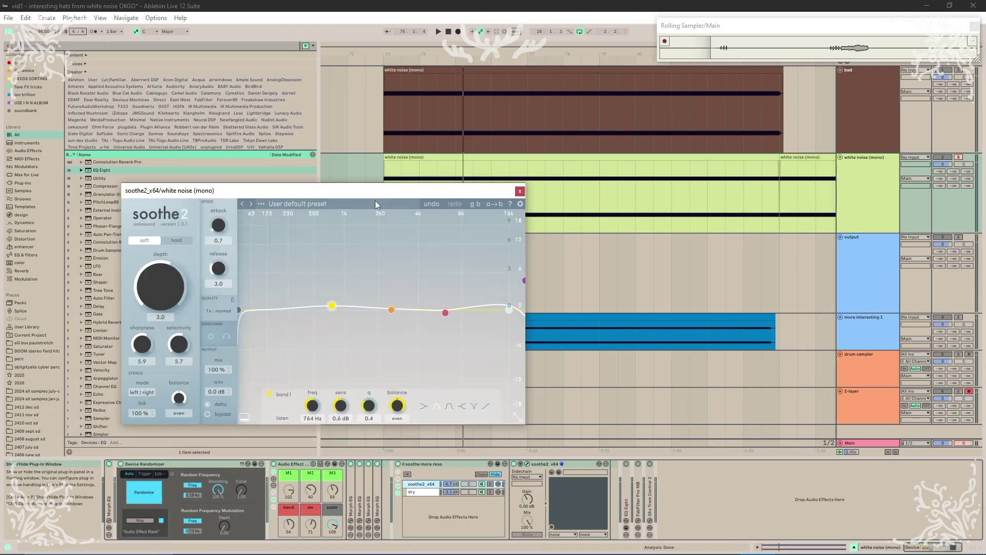
{"action": "left_click_drag", "start_coordinate": [353, 183], "coordinate": [381, 162]}
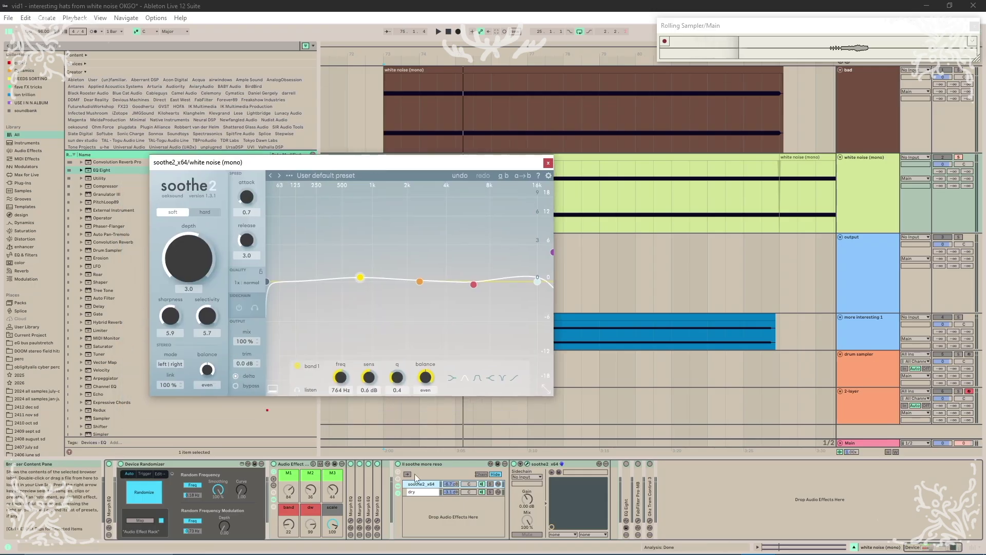
Solo the soothe2_x64 and dry chains in turn during playback to compare them.
{"action": "left_click", "coordinate": [489, 493]}
{"action": "left_click", "coordinate": [490, 484]}
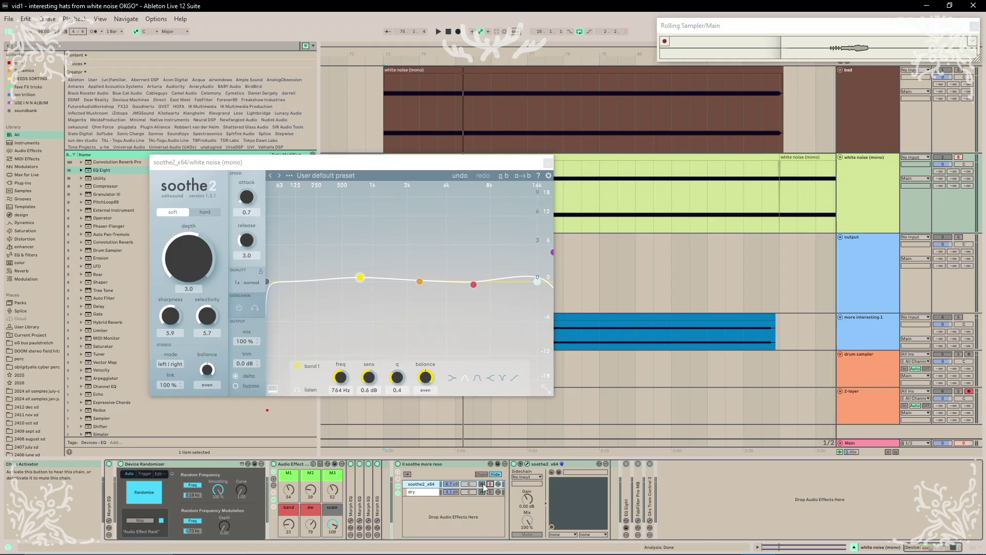
{"action": "key", "text": "space"}
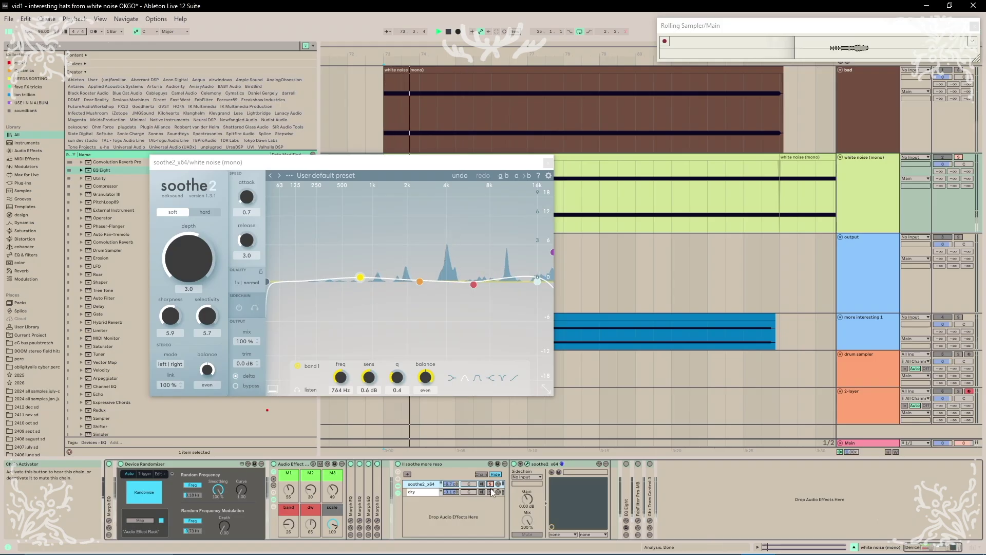
{"action": "left_click", "coordinate": [490, 491]}
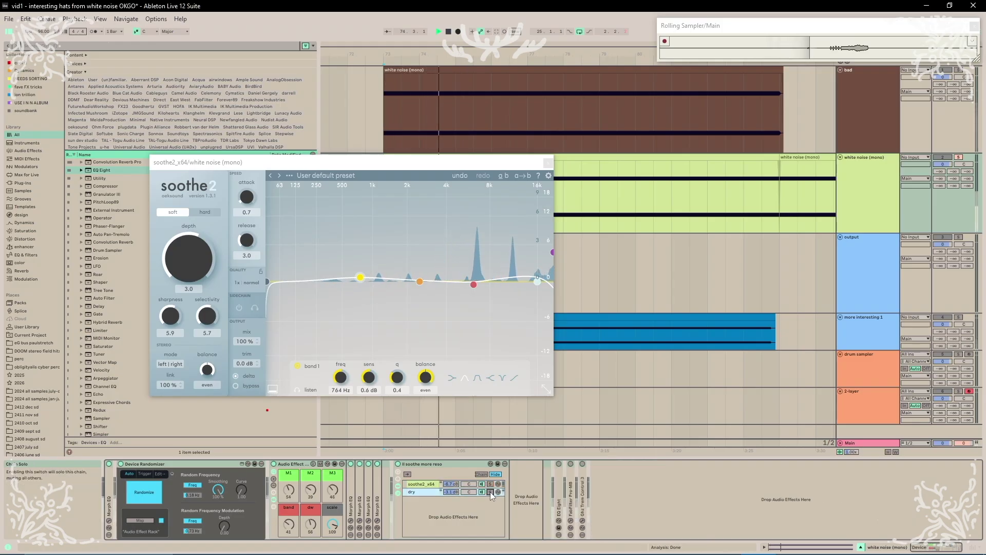
{"action": "left_click", "coordinate": [490, 492]}
Adjust the dry chain's volume in the soothe more reso rack and collapse the rack.
{"action": "left_click_drag", "start_coordinate": [453, 492], "coordinate": [453, 514]}
{"action": "left_click", "coordinate": [456, 484]}
{"action": "key", "text": "ctrl+d"}
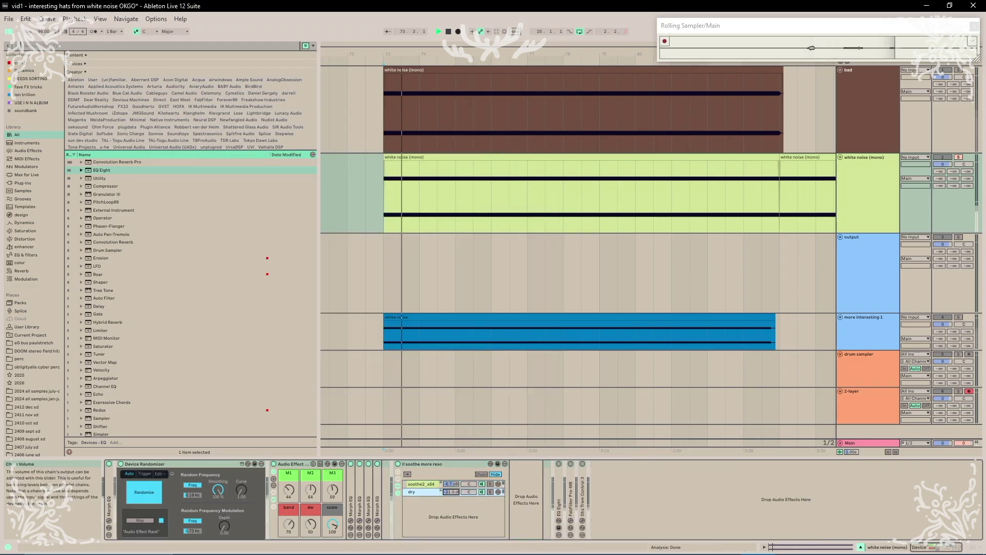
{"action": "left_click", "coordinate": [456, 484]}
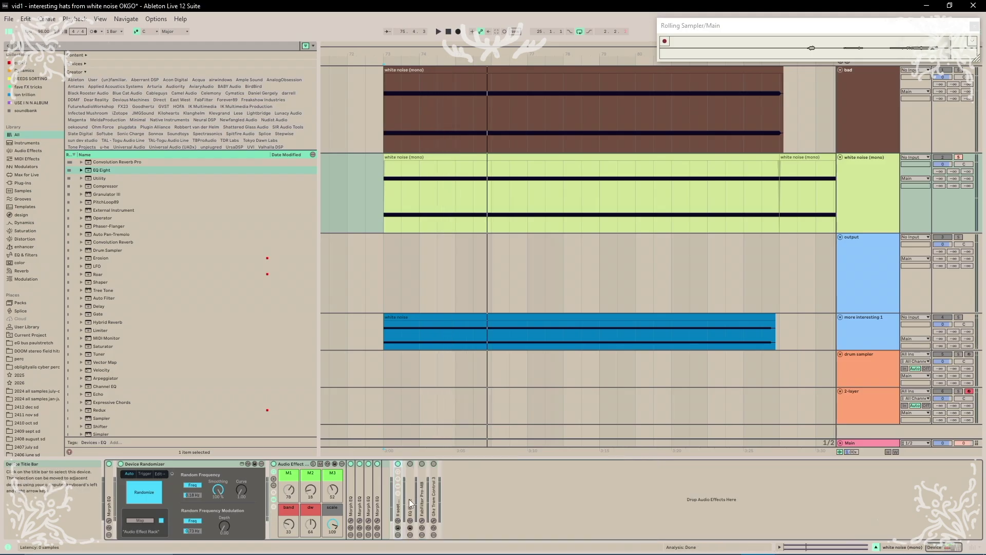
Expand EQ Eight to show its low-cut curve, enable it and collapse it again.
{"action": "double_click", "coordinate": [409, 498]}
{"action": "left_click", "coordinate": [410, 464]}
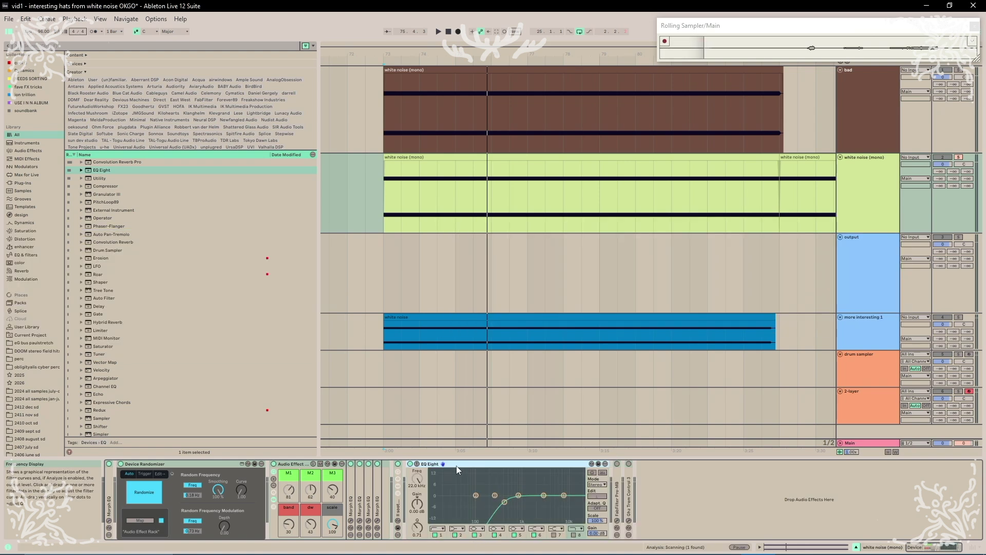
{"action": "double_click", "coordinate": [464, 465]}
Enable FabFilter Pro-MB, check its single compression band, and play the white noise from the clip's start.
{"action": "left_click", "coordinate": [422, 464]}
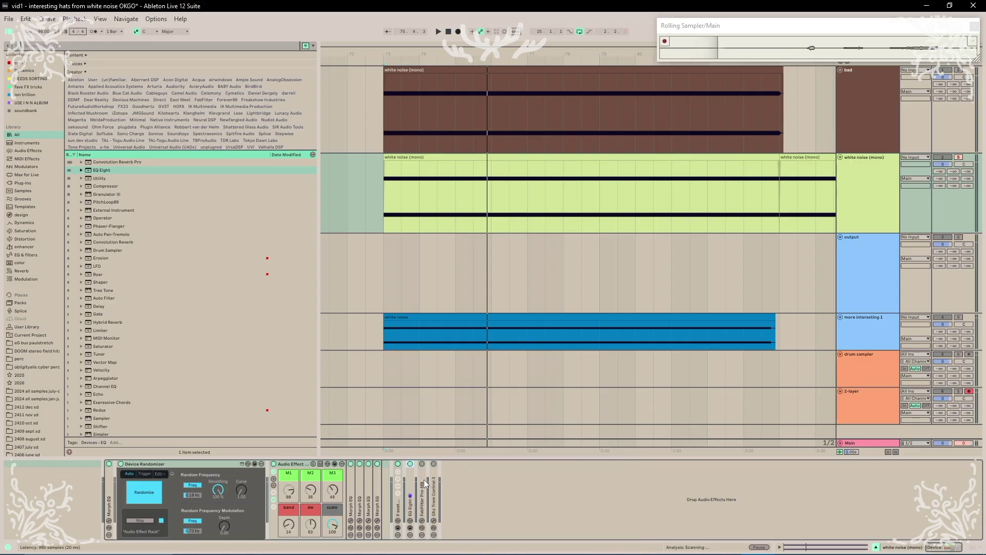
{"action": "left_click", "coordinate": [421, 521]}
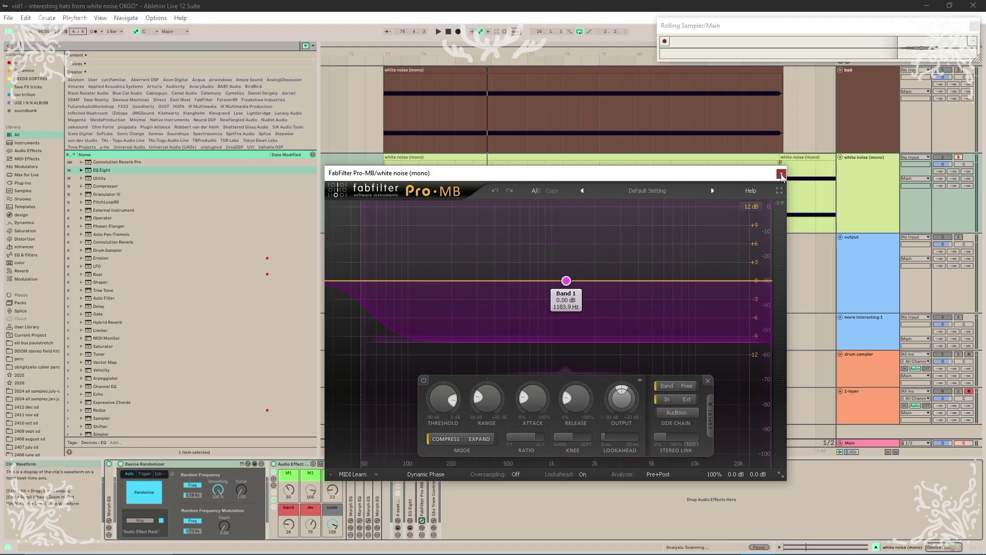
{"action": "key", "text": "ctrl+alt+p"}
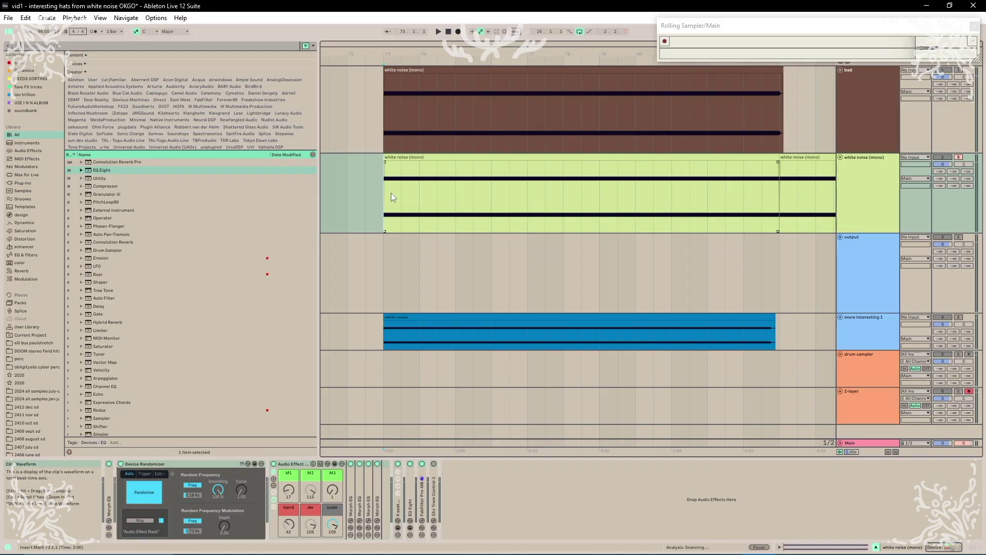
{"action": "key", "text": "space"}
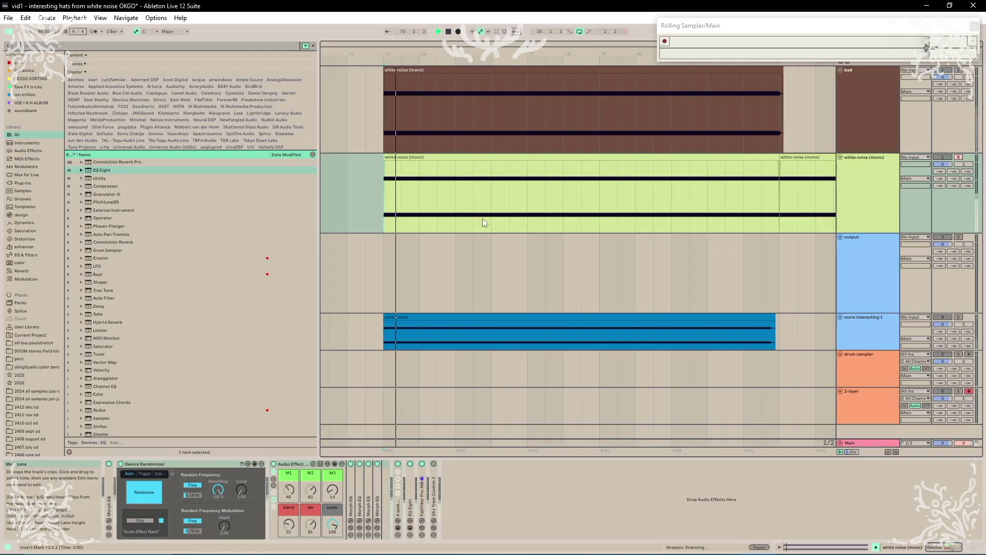
Stop playback, duplicate the white noise (mono) track with its clips and devices, and bounce the copy in place.
{"action": "scroll", "coordinate": [483, 220], "scroll_direction": "down", "scroll_amount": 5}
{"action": "scroll", "coordinate": [762, 181], "scroll_direction": "up", "scroll_amount": 5}
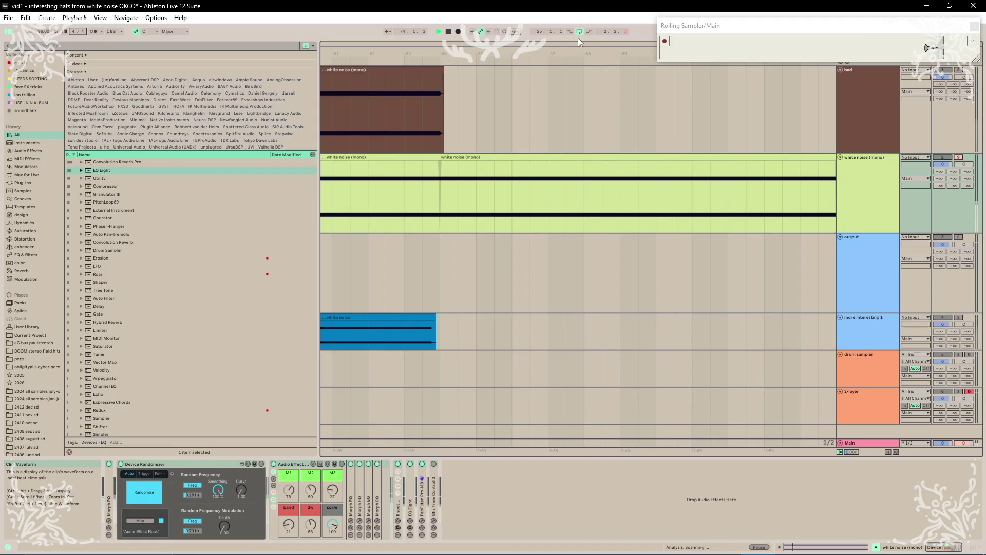
{"action": "scroll", "coordinate": [619, 153], "scroll_direction": "down", "scroll_amount": 4}
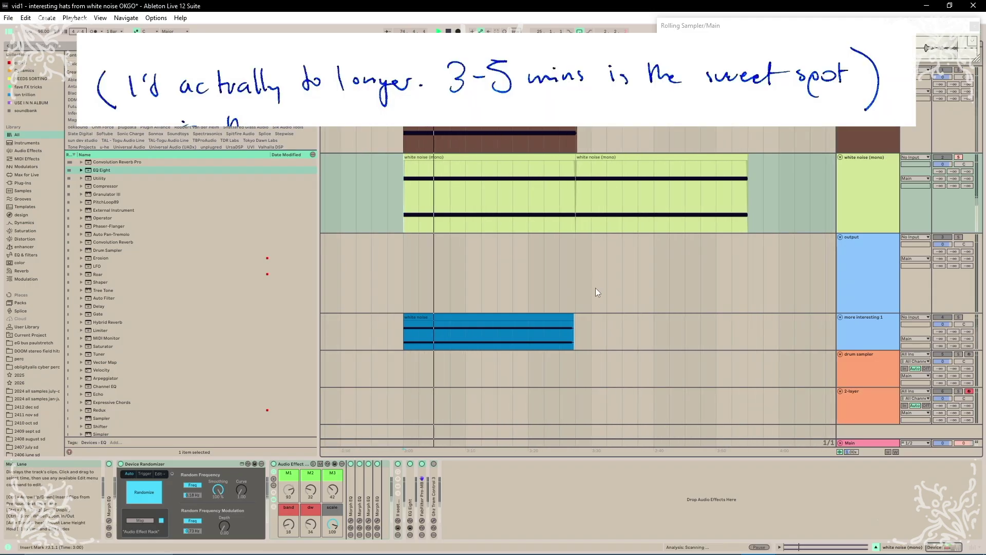
{"action": "left_click", "coordinate": [423, 196]}
{"action": "left_click", "coordinate": [866, 218]}
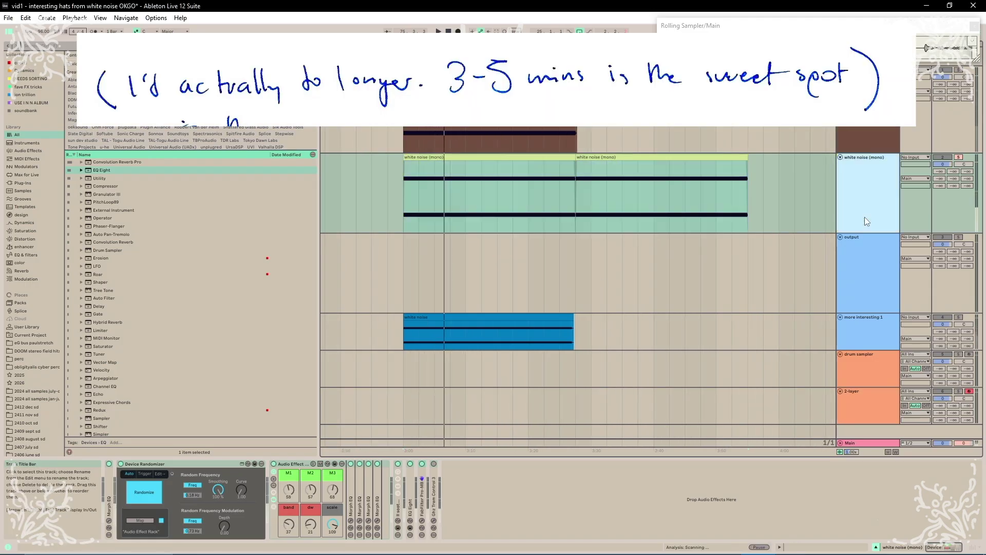
{"action": "key", "text": "ctrl+d"}
{"action": "right_click", "coordinate": [861, 238]}
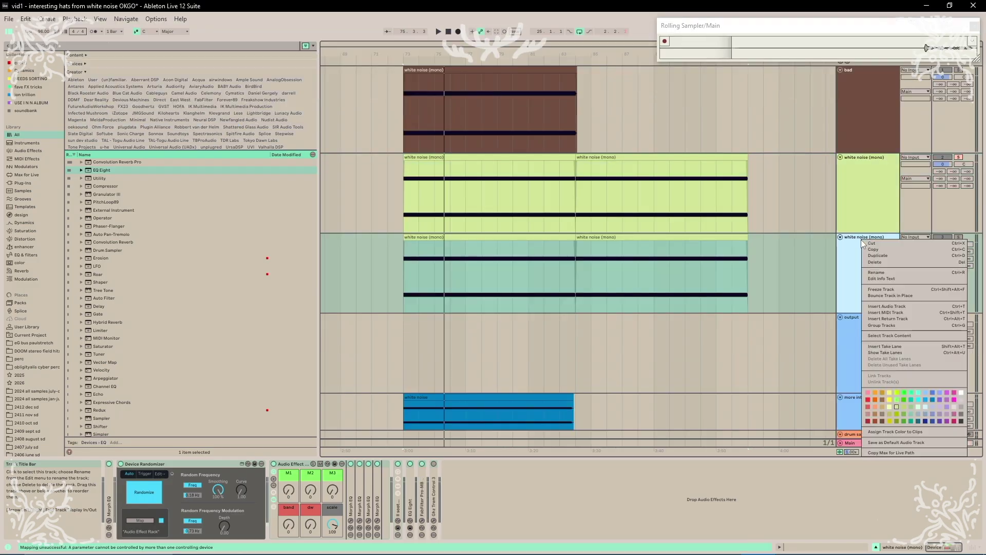
{"action": "left_click", "coordinate": [892, 297]}
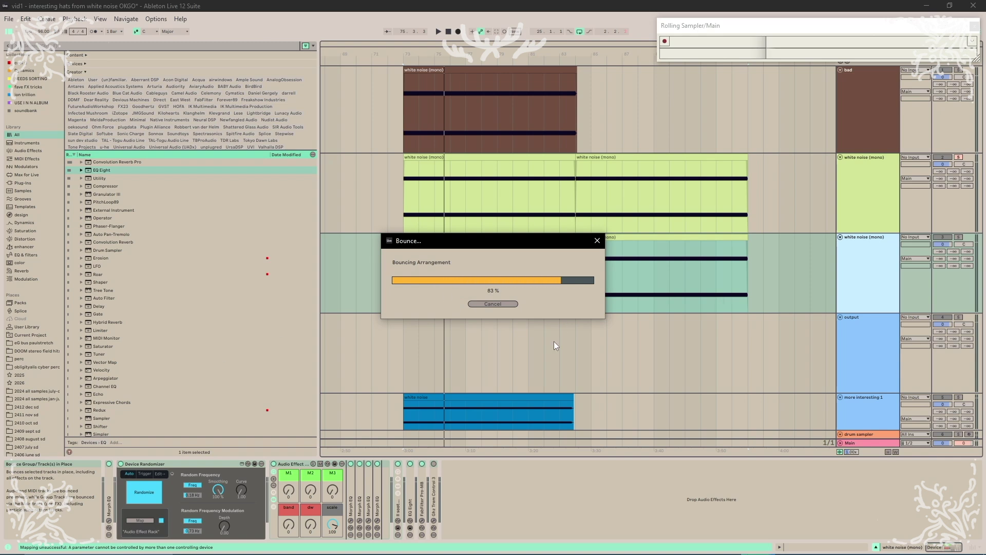
Open the bounced white noise clip in iZotope RX and browse the VST plug-ins to the Newfangled group.
{"action": "left_click", "coordinate": [541, 280]}
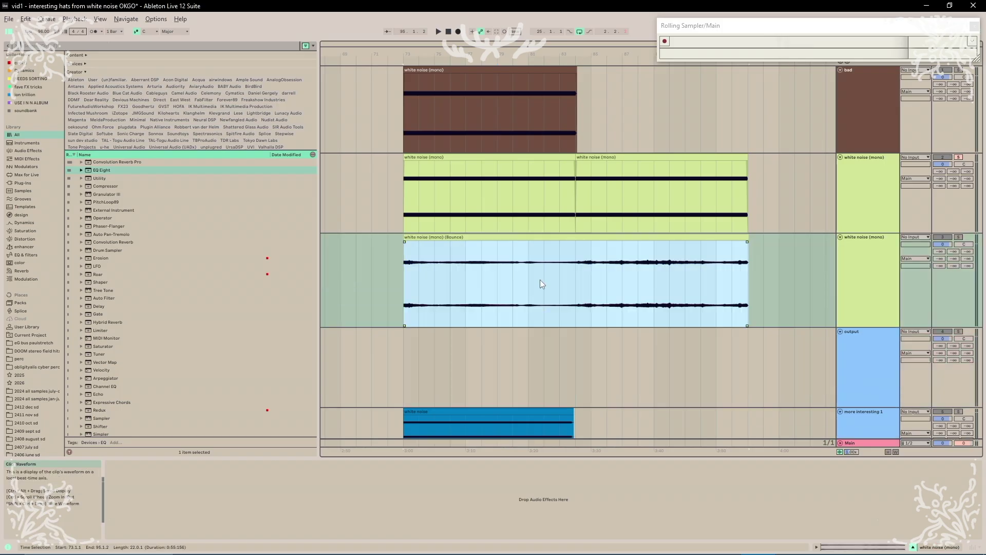
{"action": "double_click", "coordinate": [512, 242]}
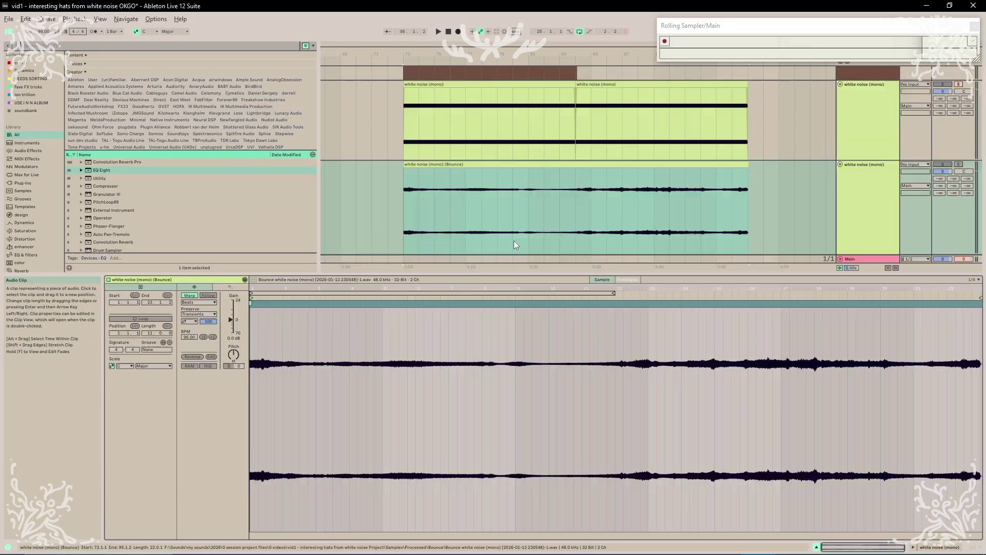
{"action": "left_click", "coordinate": [211, 357]}
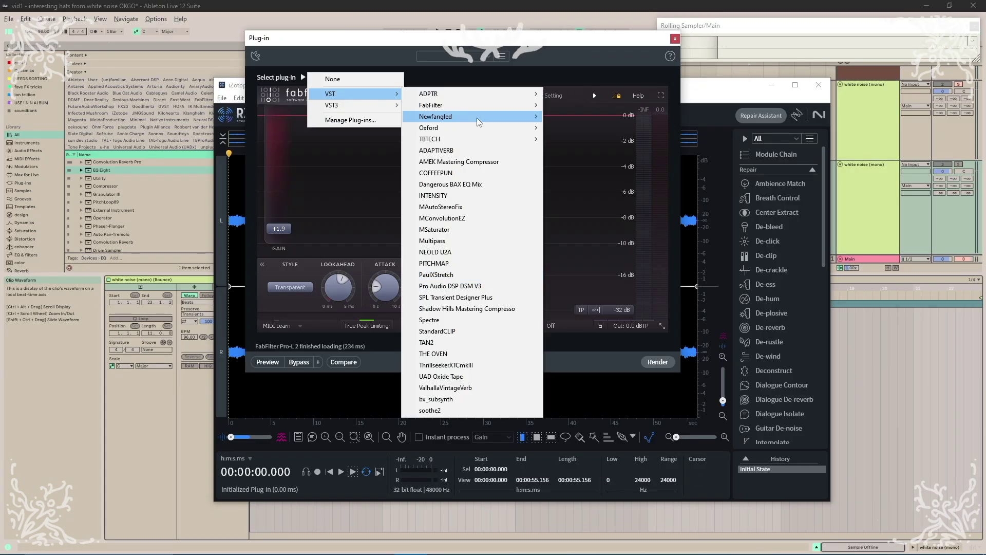
{"action": "left_click", "coordinate": [477, 118]}
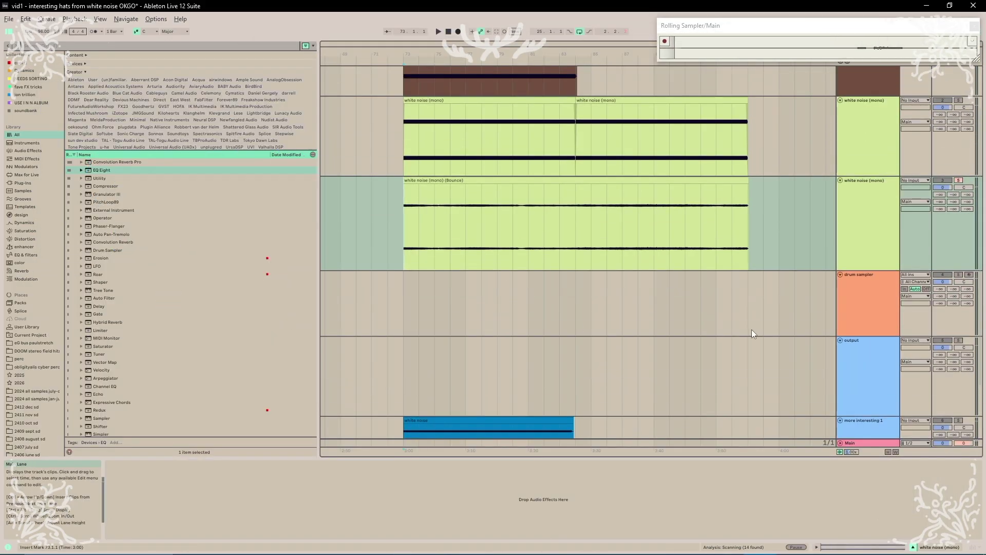
Load the bounced white noise into the Drum Sampler on the drum sampler track and adjust the rack's Start macro to 5.5 %.
{"action": "key", "text": "Down"}
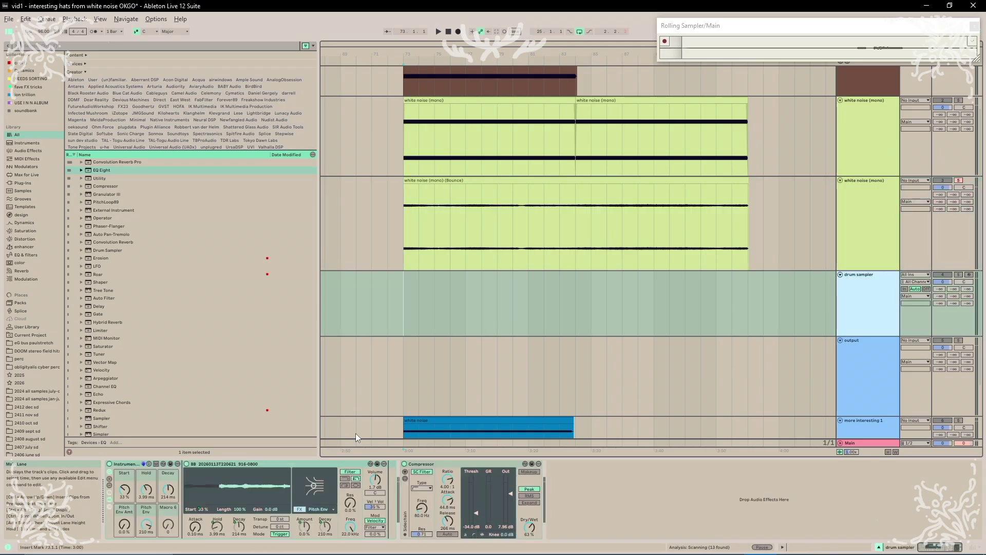
{"action": "left_click", "coordinate": [482, 198]}
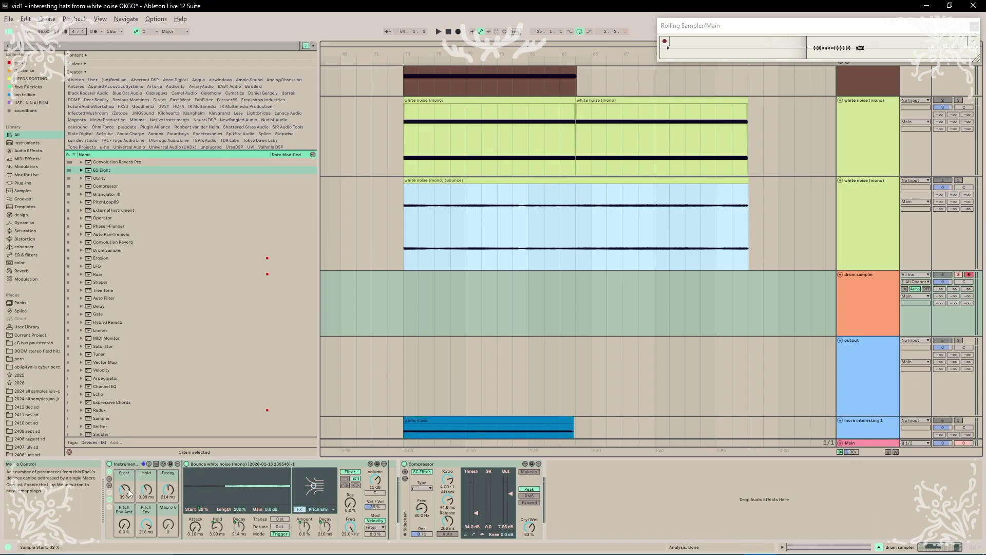
{"action": "left_click_drag", "start_coordinate": [128, 492], "coordinate": [128, 494]}
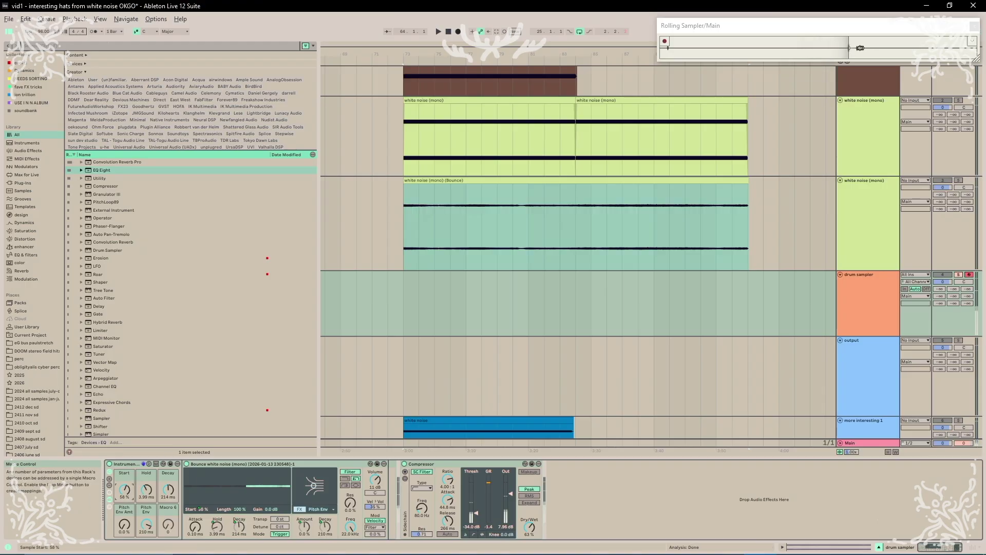
{"action": "left_click_drag", "start_coordinate": [199, 508], "coordinate": [199, 519]}
{"action": "left_click_drag", "start_coordinate": [124, 490], "coordinate": [126, 494]}
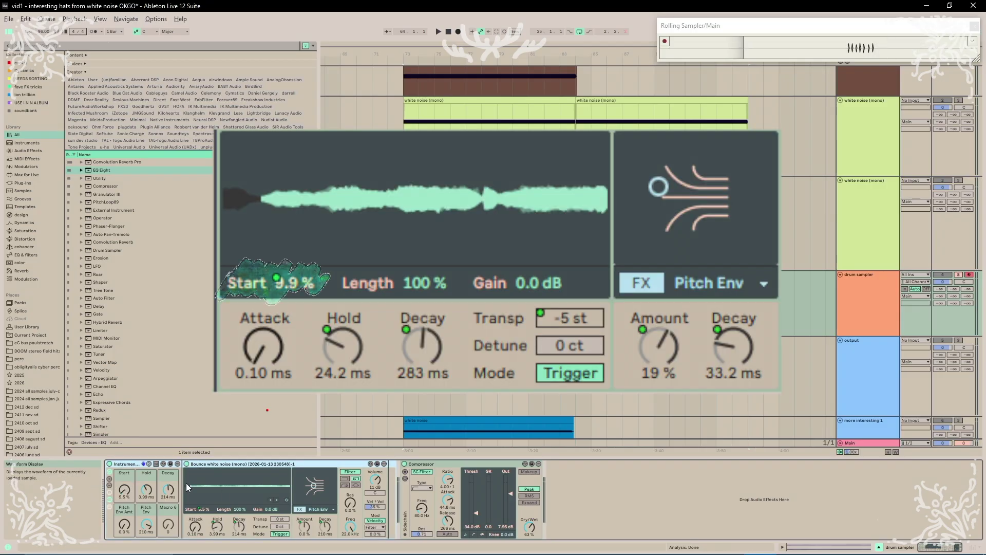
Map the sampler's transpose to the rack's sixth macro and assign the rack's Randomize Macros control to the q key.
{"action": "left_click", "coordinate": [157, 464]}
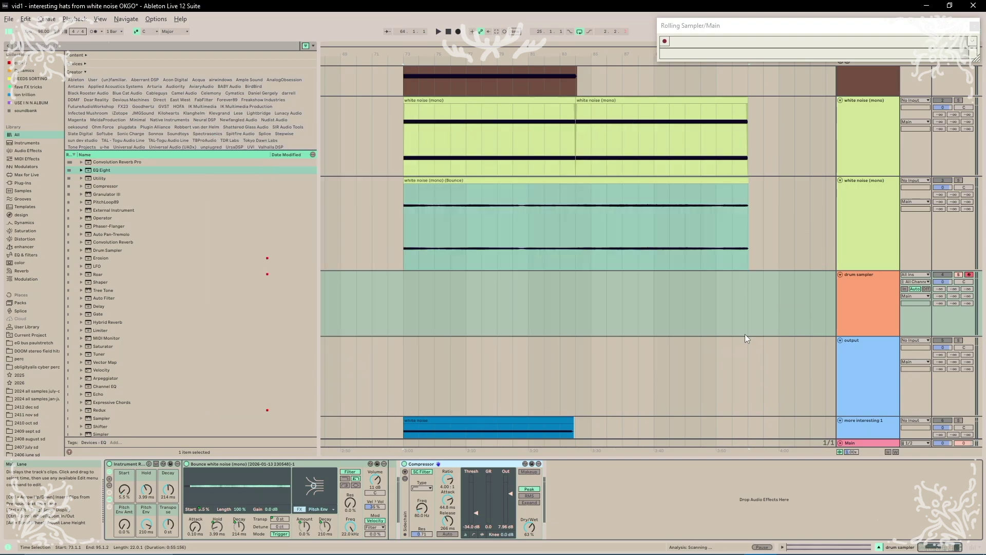
{"action": "left_click", "coordinate": [130, 468]}
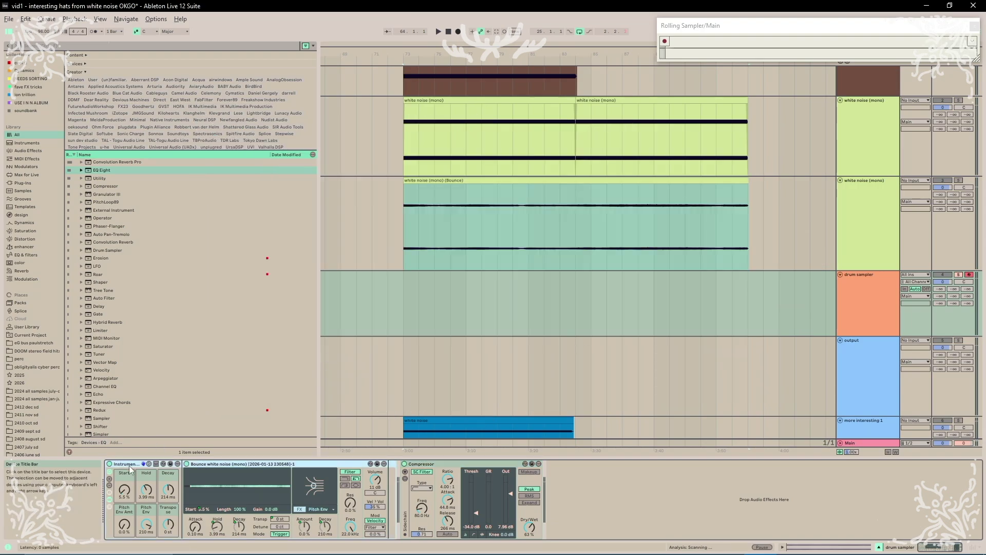
{"action": "key", "text": "ctrl+k"}
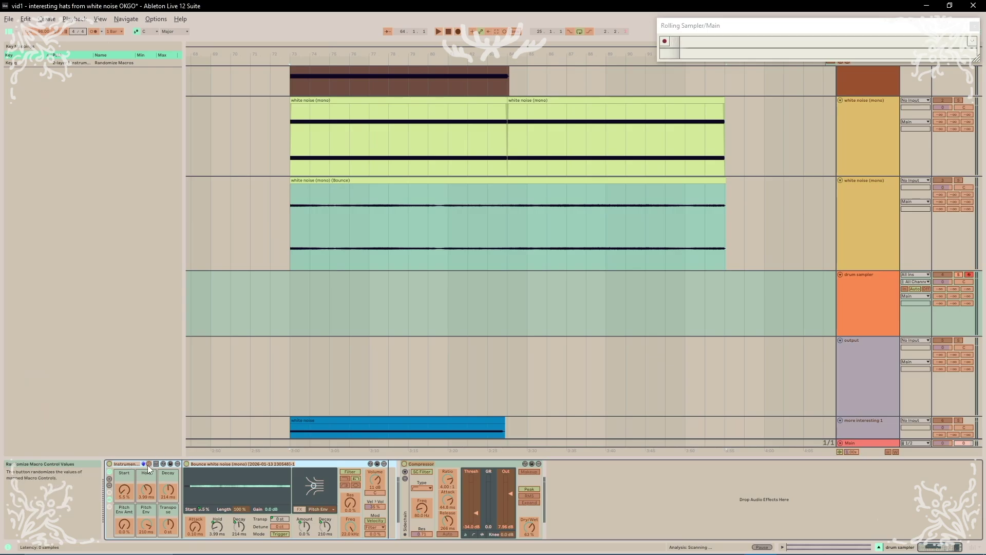
{"action": "left_click", "coordinate": [149, 464]}
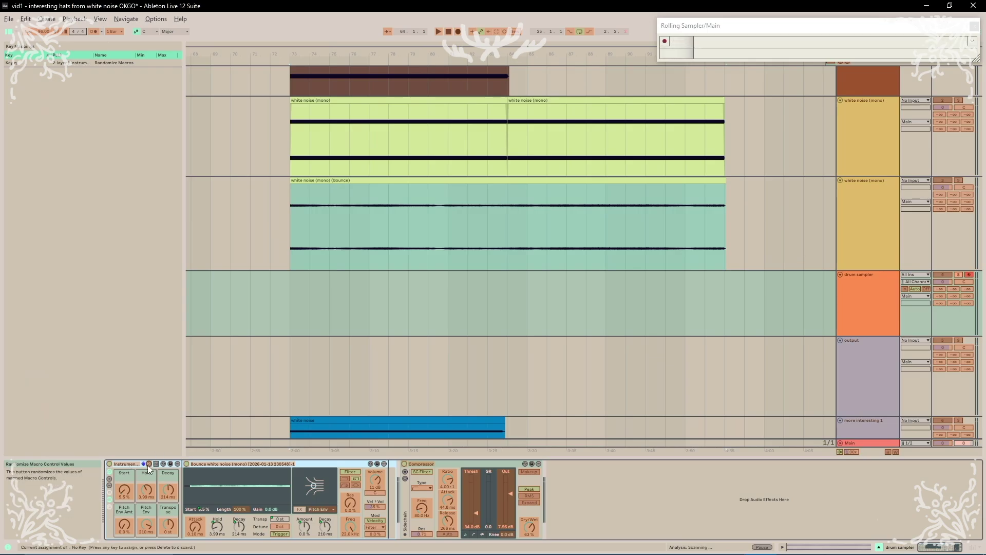
{"action": "key", "text": "q"}
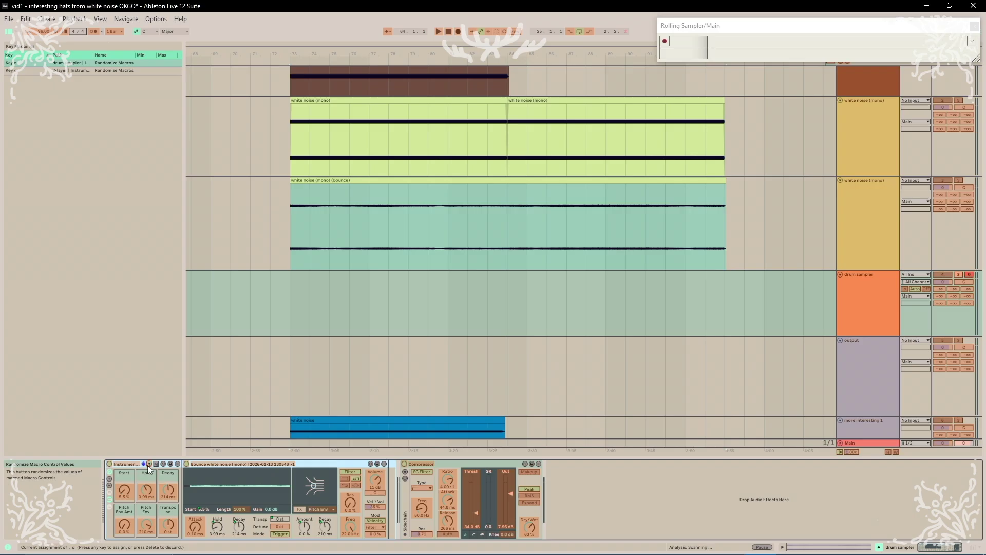
{"action": "key", "text": "ctrl+k"}
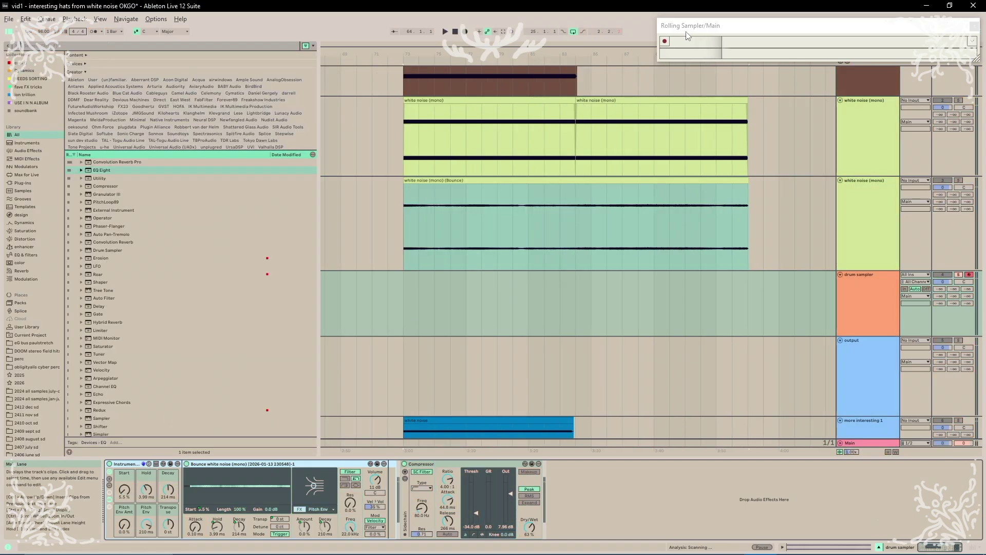
Move the Rolling Sampler window slightly and audition macro variations, stepping back through settings and varying the Start macro.
{"action": "mouse_move", "coordinate": [860, 25]}
{"action": "left_mouse_down"}
{"action": "mouse_move", "coordinate": [839, 73]}
{"action": "mouse_move", "coordinate": [849, 20]}
{"action": "left_mouse_up"}
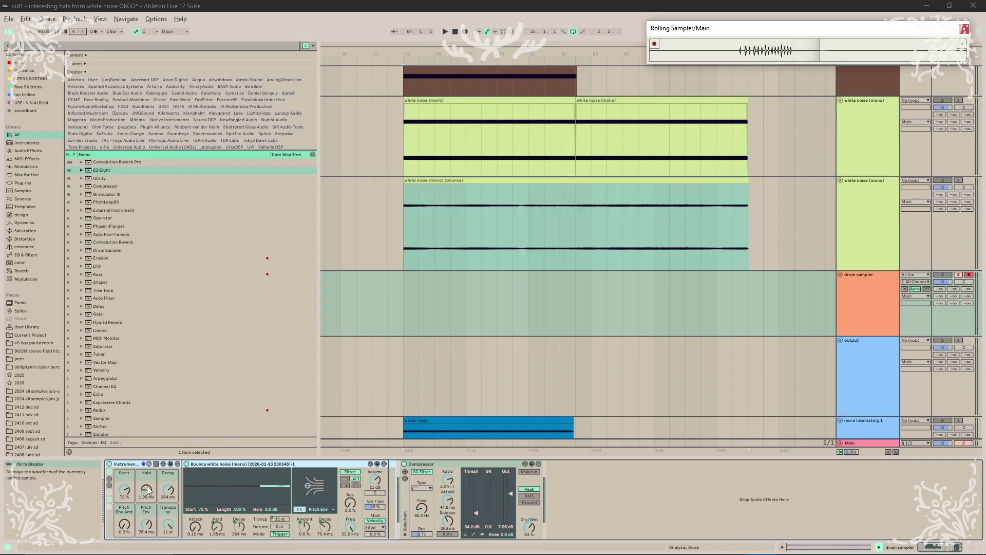
{"action": "left_click_drag", "start_coordinate": [128, 492], "coordinate": [129, 494]}
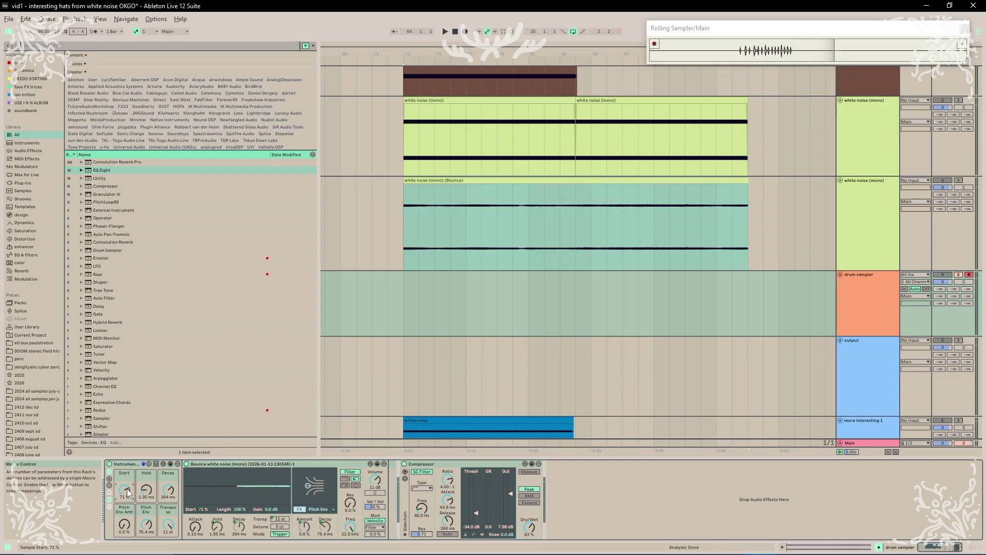
{"action": "key", "text": "ctrl+z"}
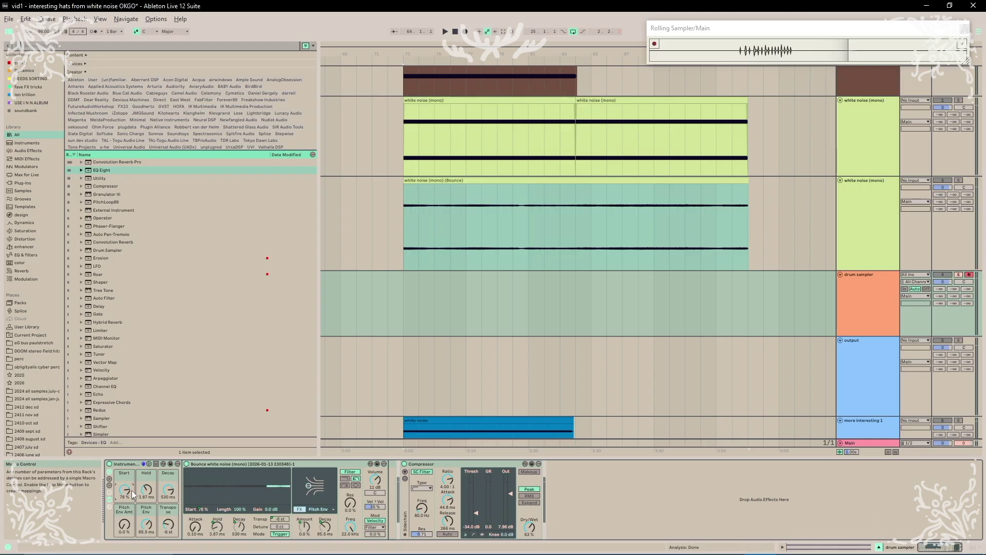
{"action": "key", "text": "ctrl+z"}
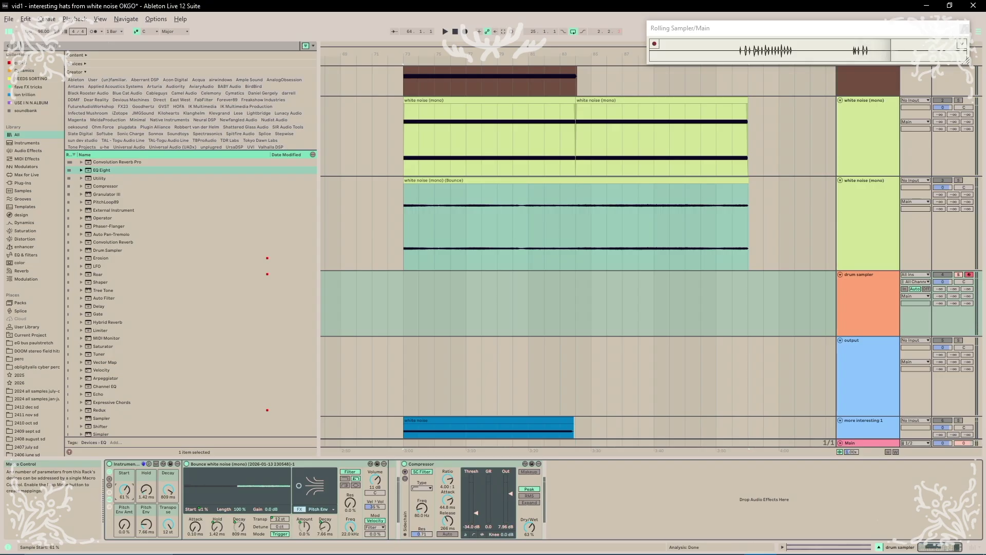
{"action": "left_click_drag", "start_coordinate": [128, 495], "coordinate": [130, 491]}
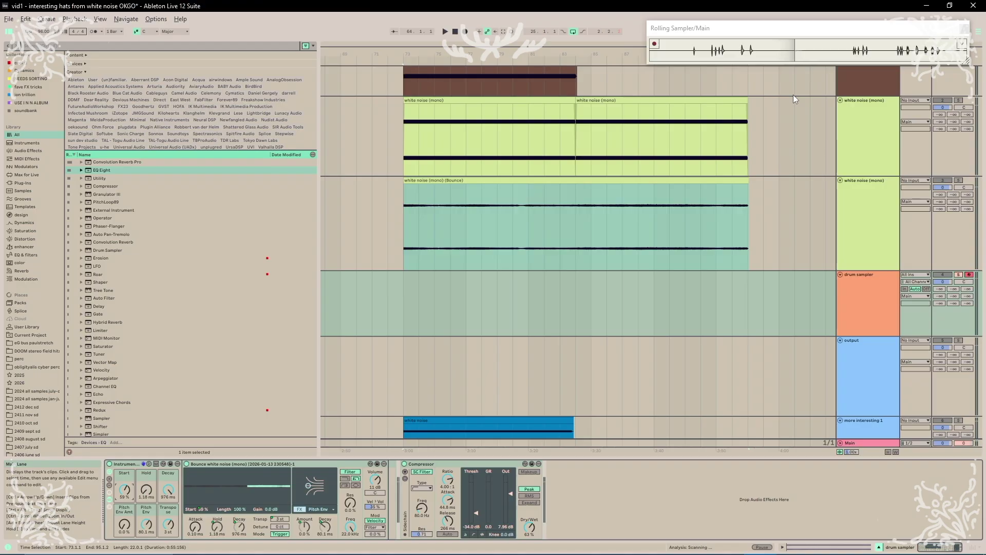
Include the Pitch Env Amt macro in randomization by removing its exclusion.
{"action": "right_click", "coordinate": [125, 524]}
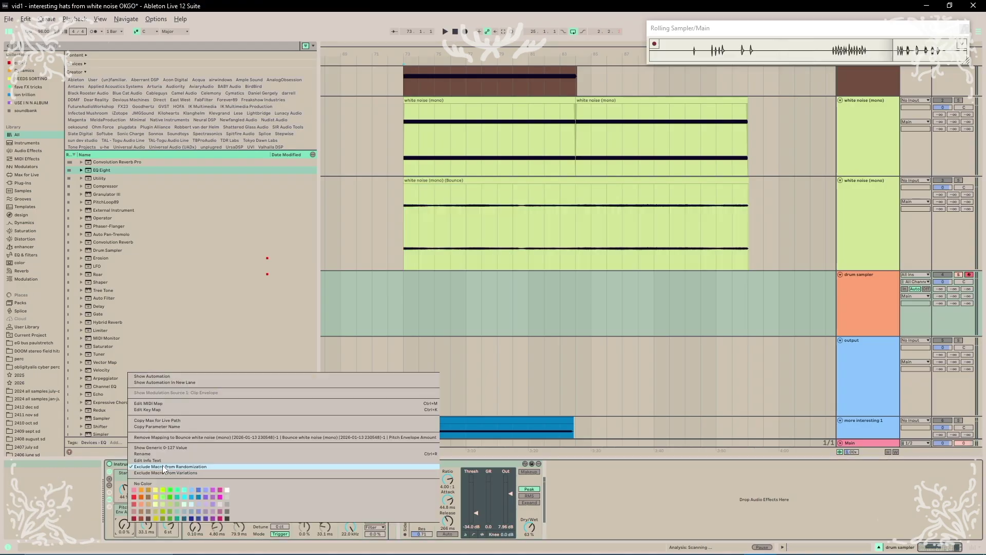
{"action": "key", "text": "Escape"}
{"action": "right_click", "coordinate": [125, 524]}
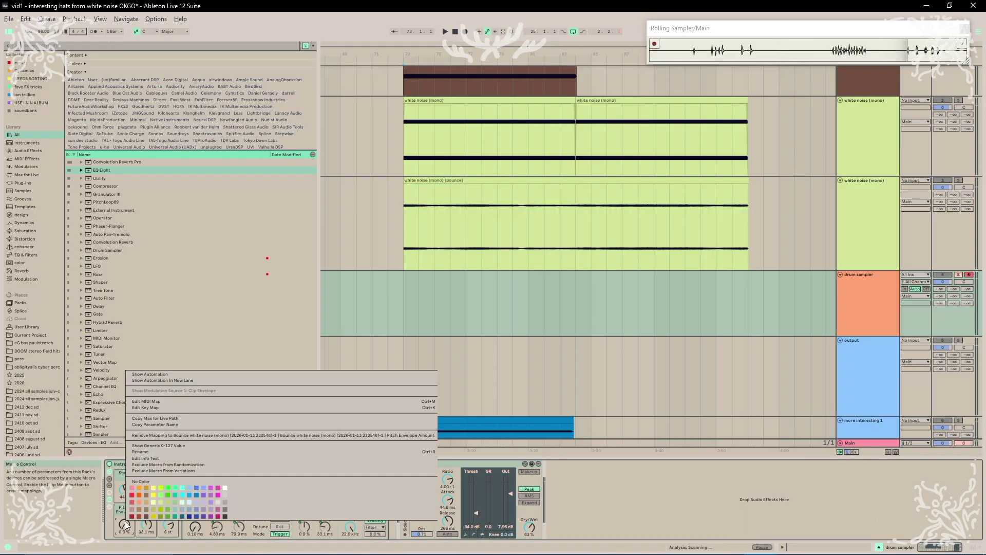
{"action": "key", "text": "Escape"}
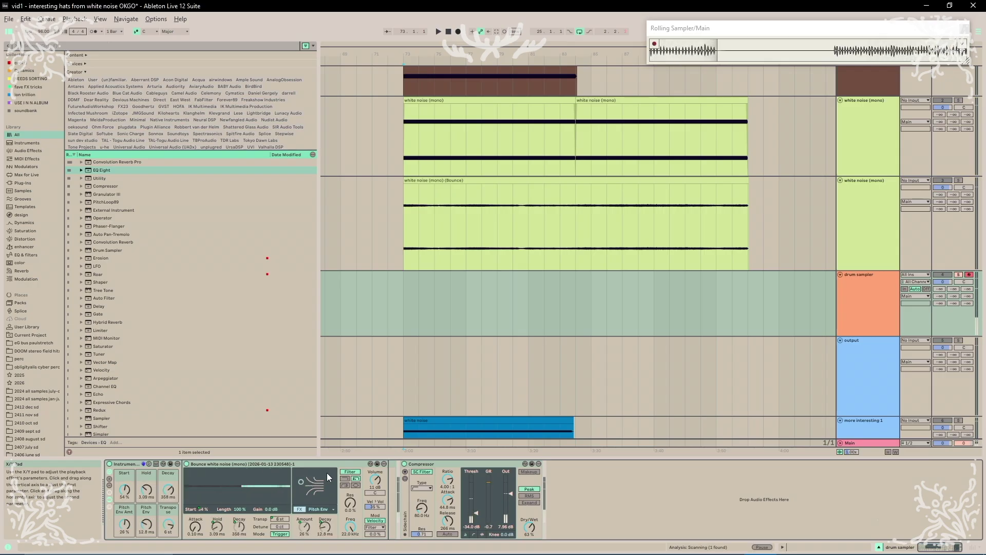
Select the recorded hi-hat hits in Rolling Sampler and place them as a clip on the output track at bar 74.
{"action": "key", "text": "space"}
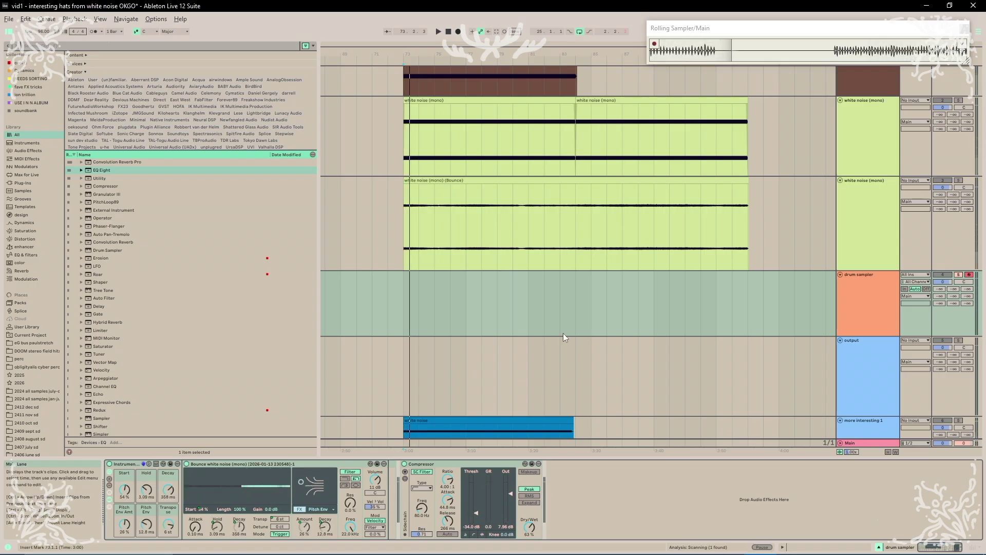
{"action": "left_click_drag", "start_coordinate": [749, 49], "coordinate": [928, 51]}
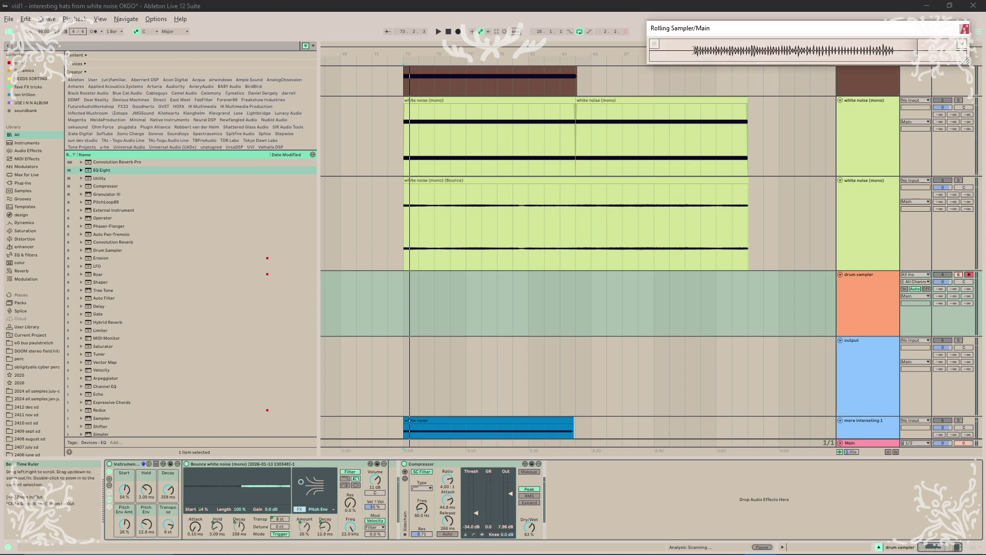
{"action": "left_click_drag", "start_coordinate": [694, 50], "coordinate": [905, 53]}
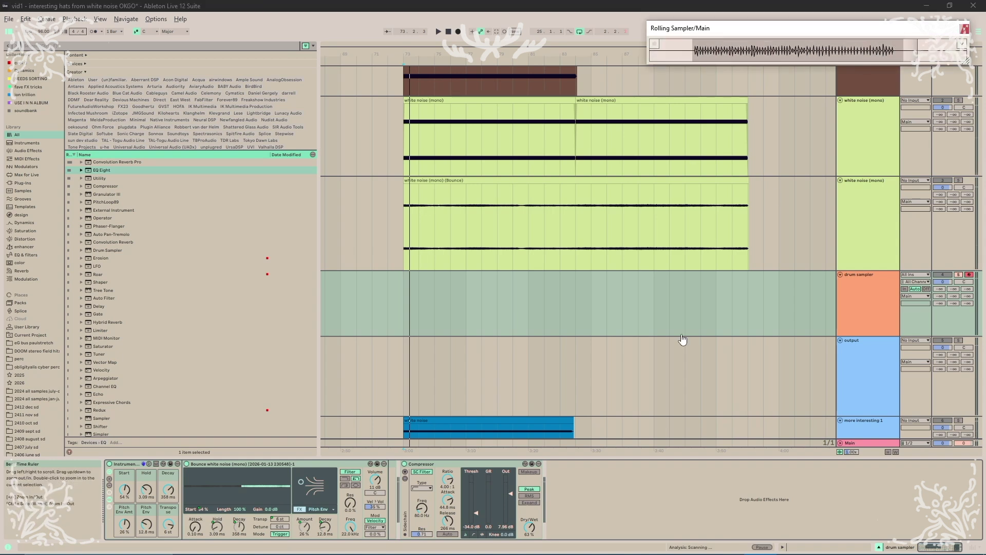
{"action": "left_click_drag", "start_coordinate": [683, 339], "coordinate": [422, 362]}
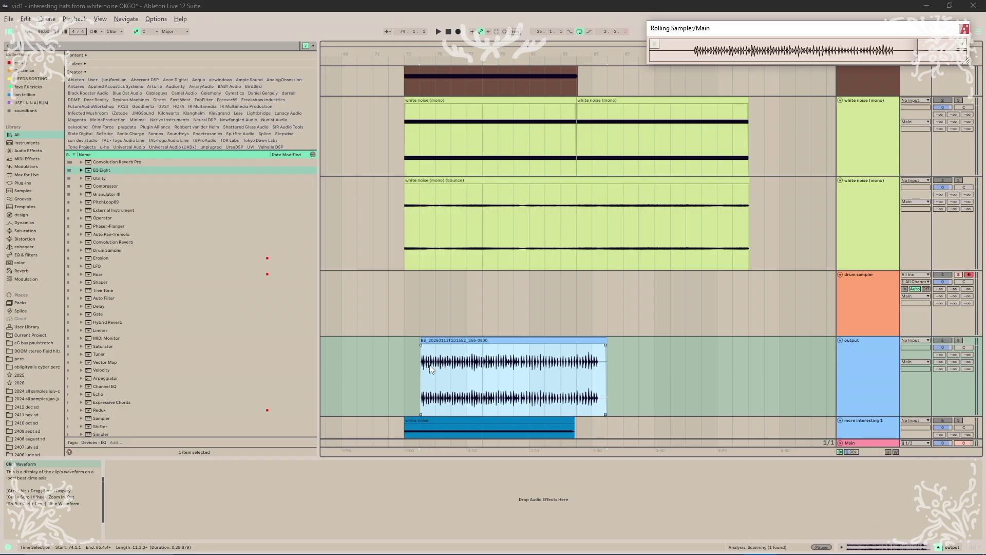
Inspect the recorded hi-hat clip and place the 68 thd_hat_wnreso samples from the browser behind it on the output track.
{"action": "scroll", "coordinate": [430, 365], "scroll_direction": "up", "scroll_amount": 5}
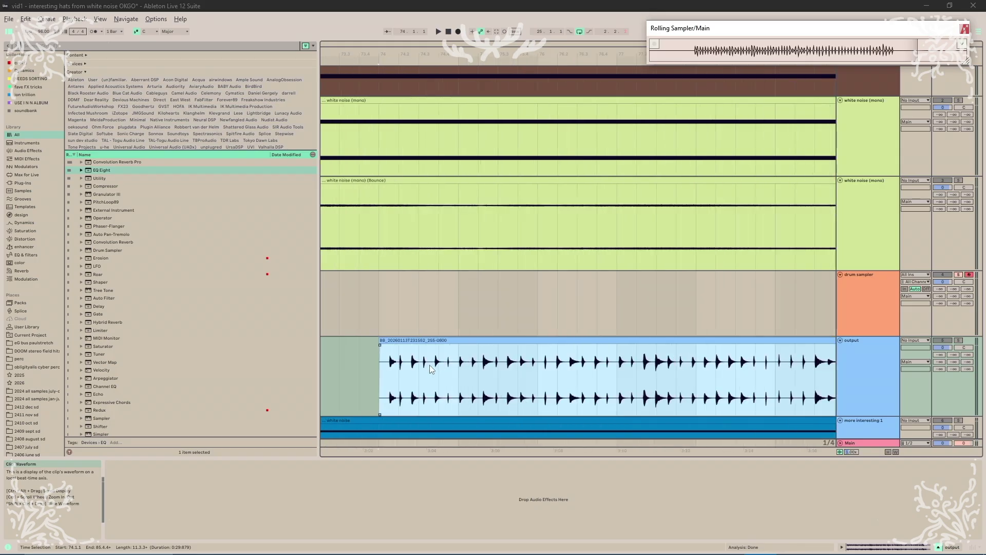
{"action": "scroll", "coordinate": [429, 365], "scroll_direction": "down", "scroll_amount": 5}
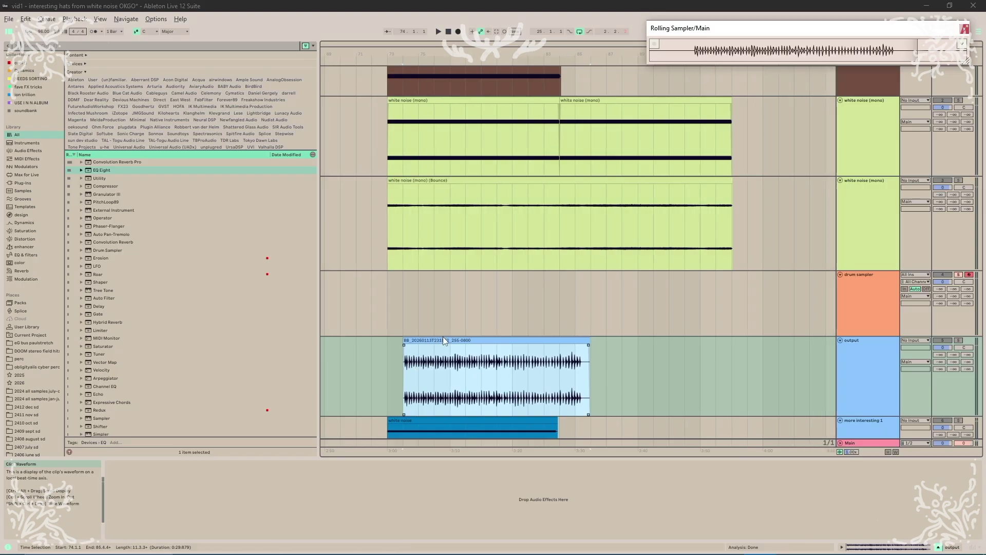
{"action": "left_click", "coordinate": [442, 341]}
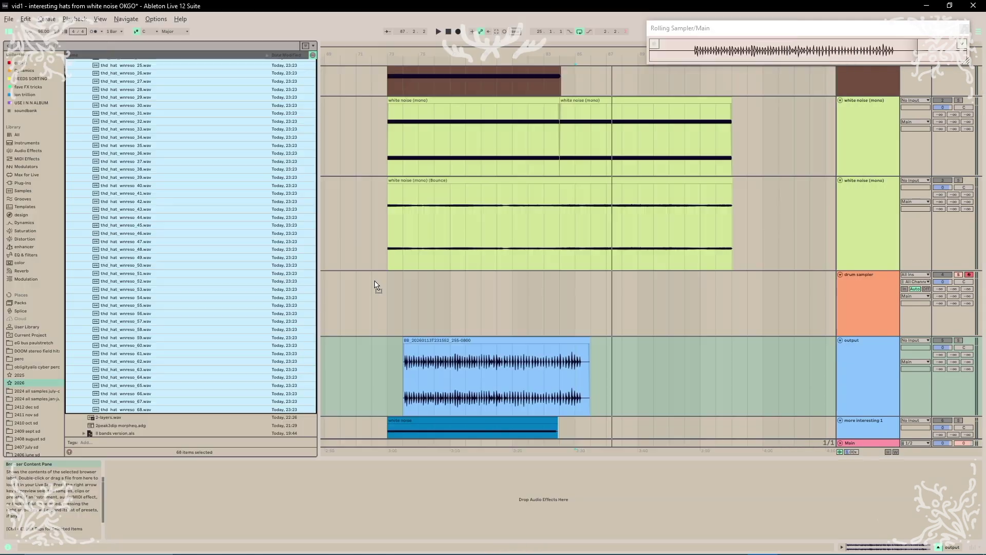
{"action": "left_click_drag", "start_coordinate": [376, 285], "coordinate": [596, 365]}
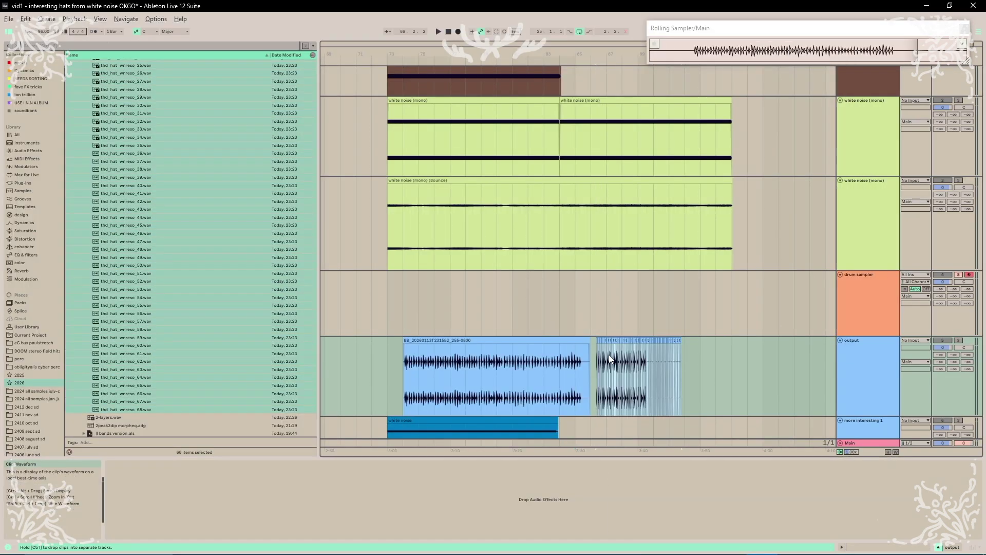
Inspect and play the sliced thd_hat_wnreso samples on the output track.
{"action": "scroll", "coordinate": [586, 370], "scroll_direction": "up", "scroll_amount": 5}
{"action": "scroll", "coordinate": [547, 371], "scroll_direction": "up", "scroll_amount": 5}
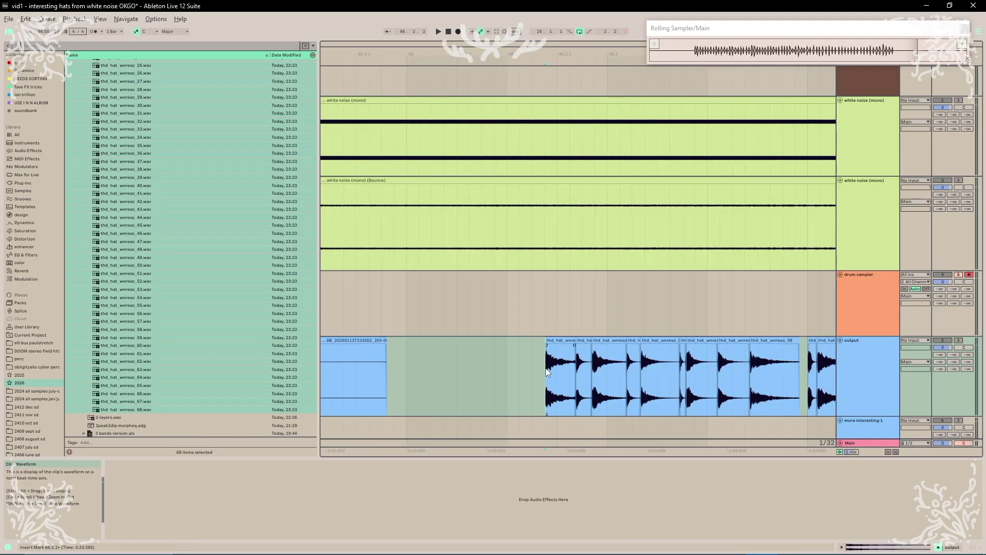
{"action": "scroll", "coordinate": [546, 368], "scroll_direction": "down", "scroll_amount": 2}
{"action": "scroll", "coordinate": [546, 368], "scroll_direction": "right", "scroll_amount": 2}
{"action": "key", "text": "space"}
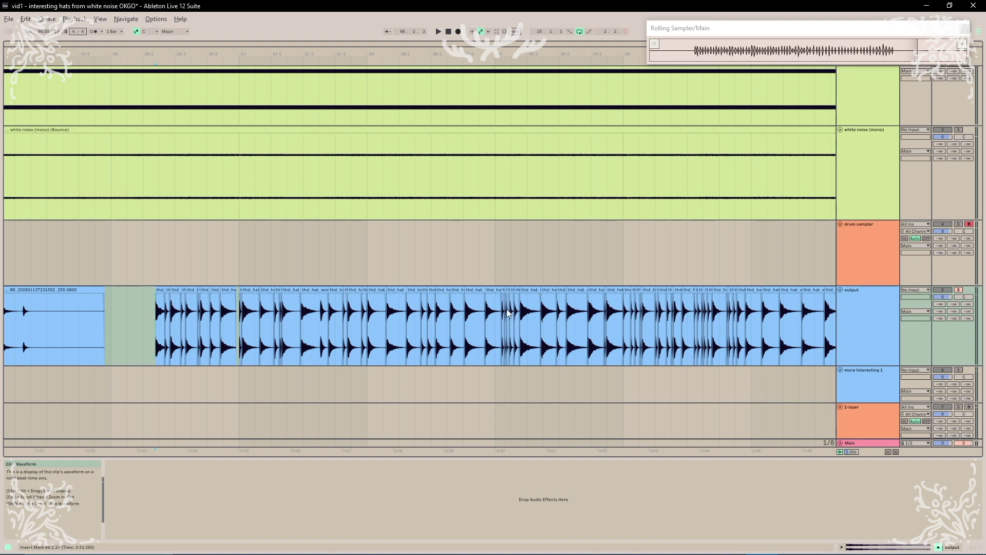
Show the tagged hat samples with the browser filters and find files similar to thd_hat_wnreso_01.wav.
{"action": "key", "text": "ctrl+alt+b"}
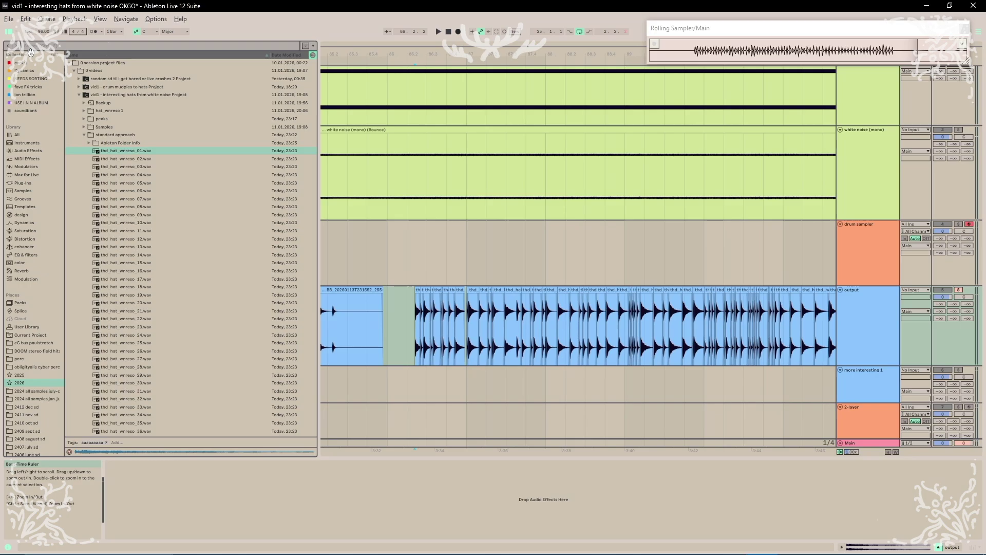
{"action": "left_click", "coordinate": [305, 45]}
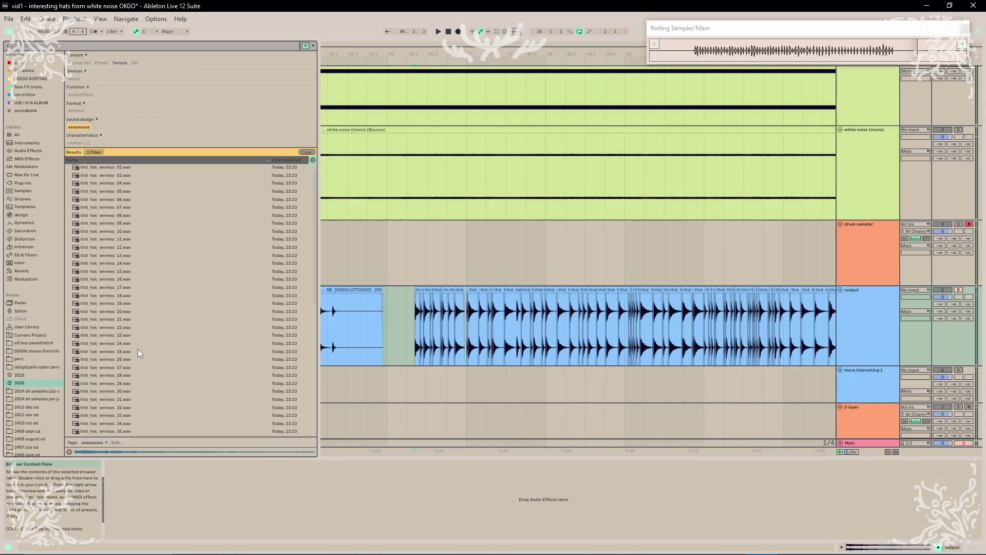
{"action": "scroll", "coordinate": [81, 360], "scroll_direction": "down", "scroll_amount": 10}
{"action": "scroll", "coordinate": [216, 309], "scroll_direction": "up", "scroll_amount": 10}
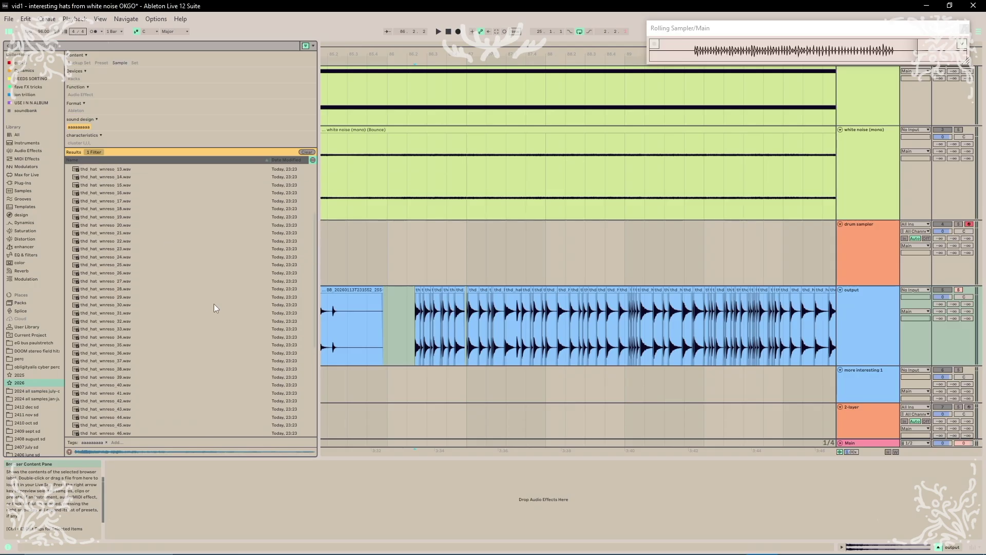
{"action": "key", "text": "Down"}
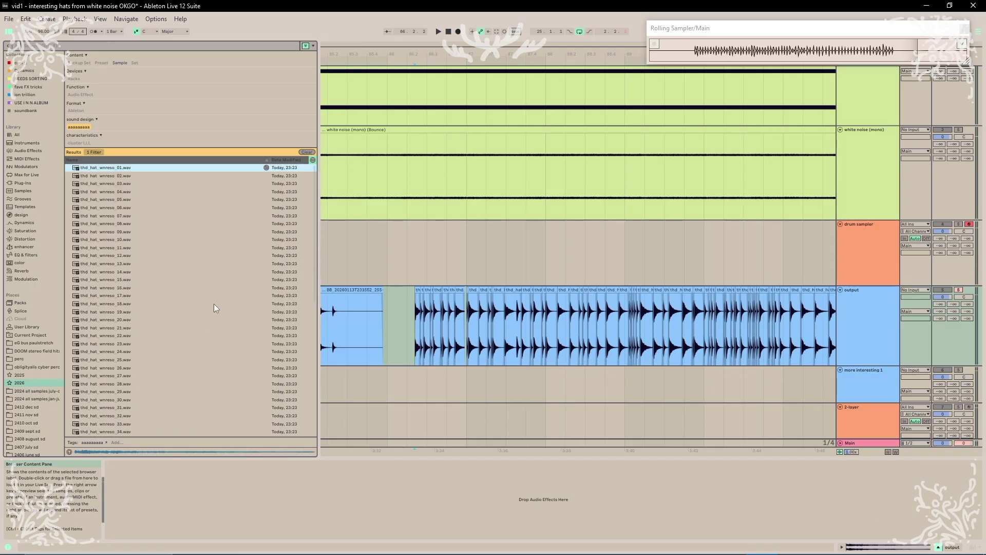
{"action": "left_click", "coordinate": [267, 168]}
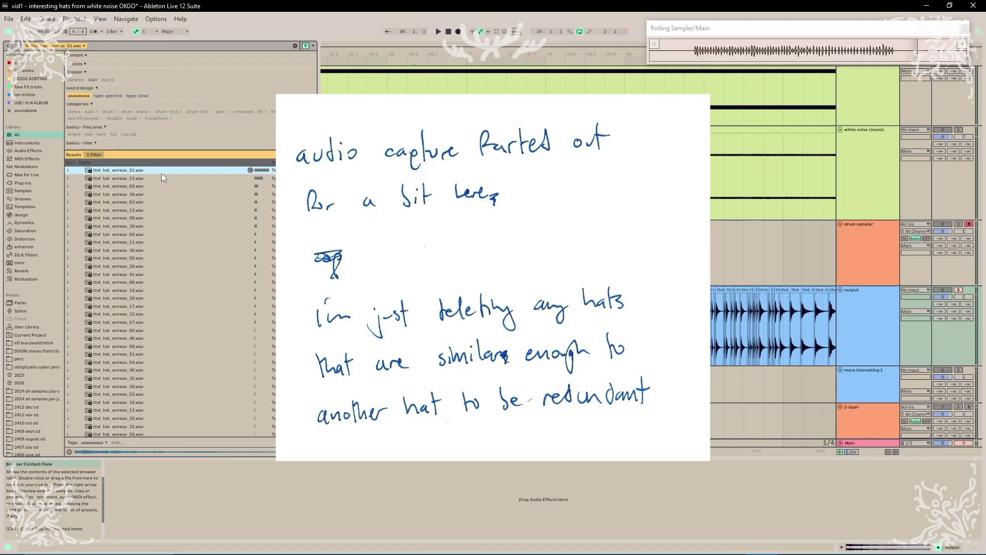
Find files similar to thd_hat_wnreso_38.wav and delete the redundant thd_hat_wnreso_65.wav.
{"action": "key", "text": "Down"}
{"action": "key", "text": "Down"}
{"action": "key", "text": "Down"}
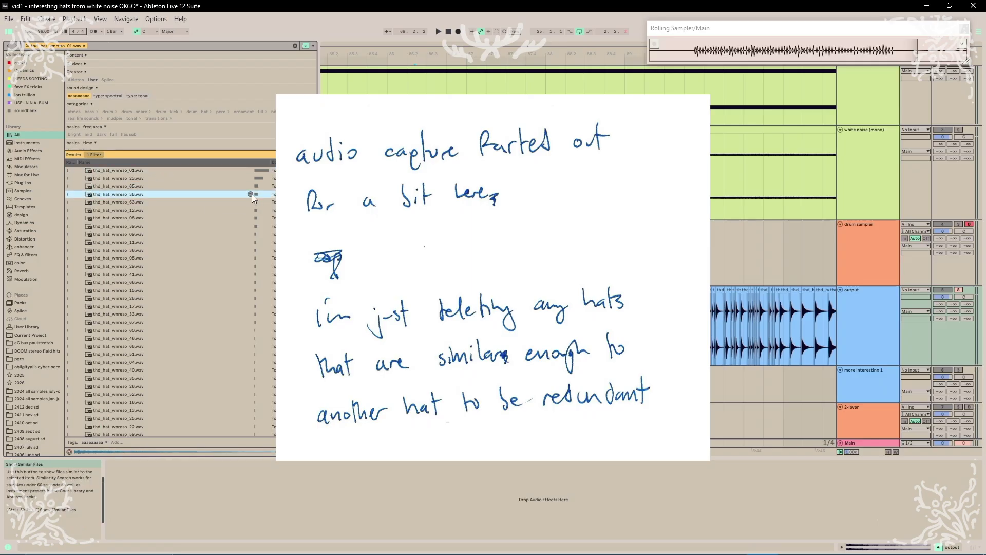
{"action": "left_click", "coordinate": [252, 194]}
{"action": "left_click", "coordinate": [237, 178]}
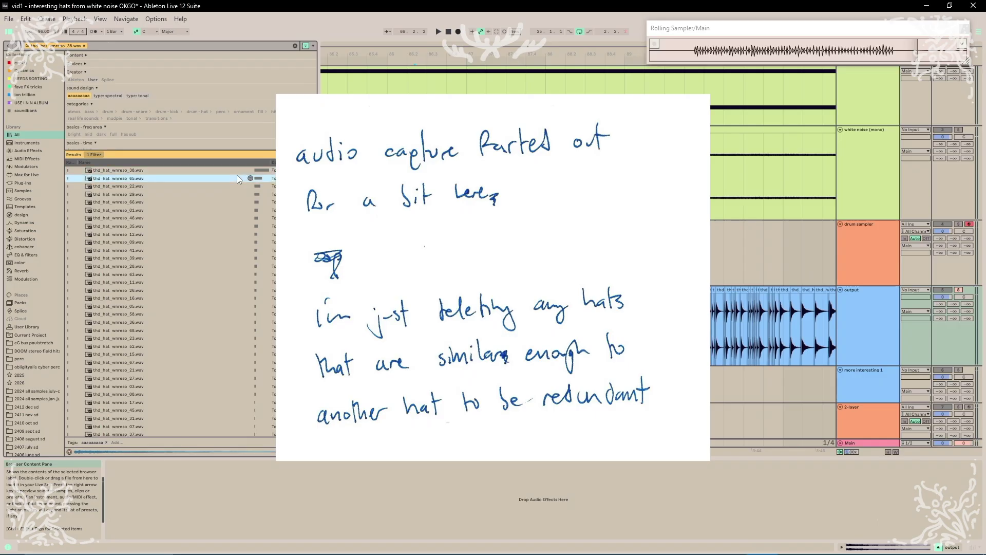
{"action": "key", "text": "Delete"}
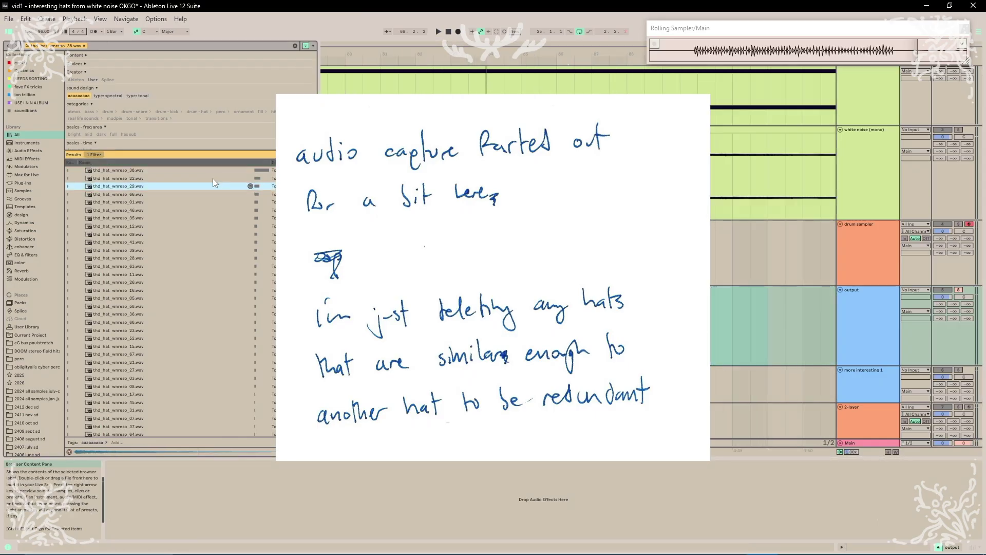
Enlarge the browser and compare more hats with similarity searches on thd_hat_wnreso_11.wav and thd_hat_wnreso_63.wav.
{"action": "key", "text": "Down"}
{"action": "left_click", "coordinate": [241, 175]}
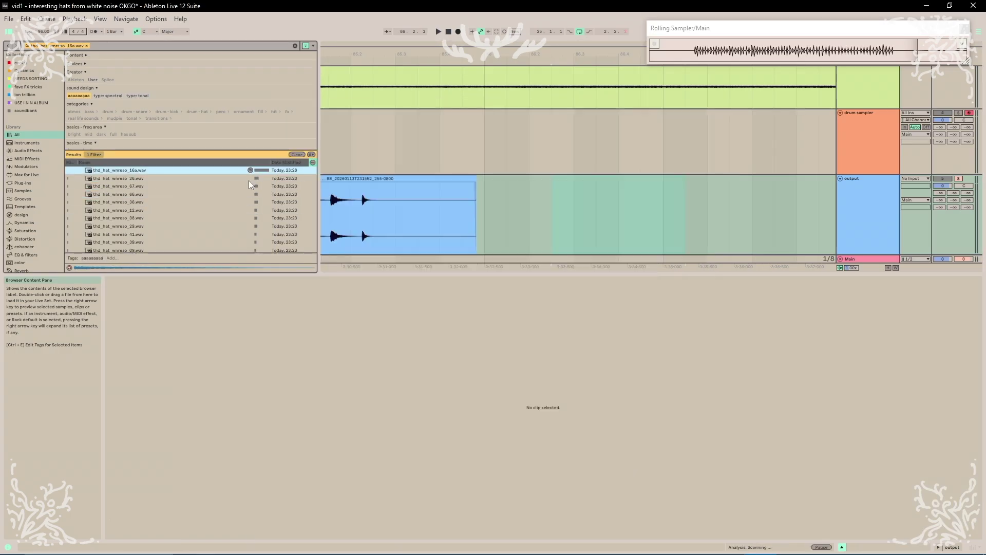
{"action": "left_click_drag", "start_coordinate": [255, 272], "coordinate": [237, 396]}
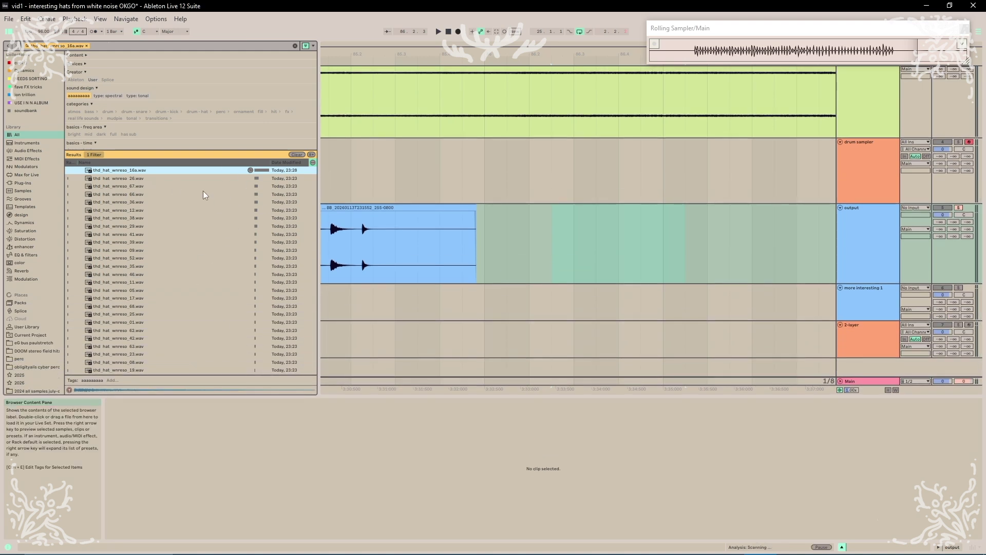
{"action": "left_click", "coordinate": [238, 282]}
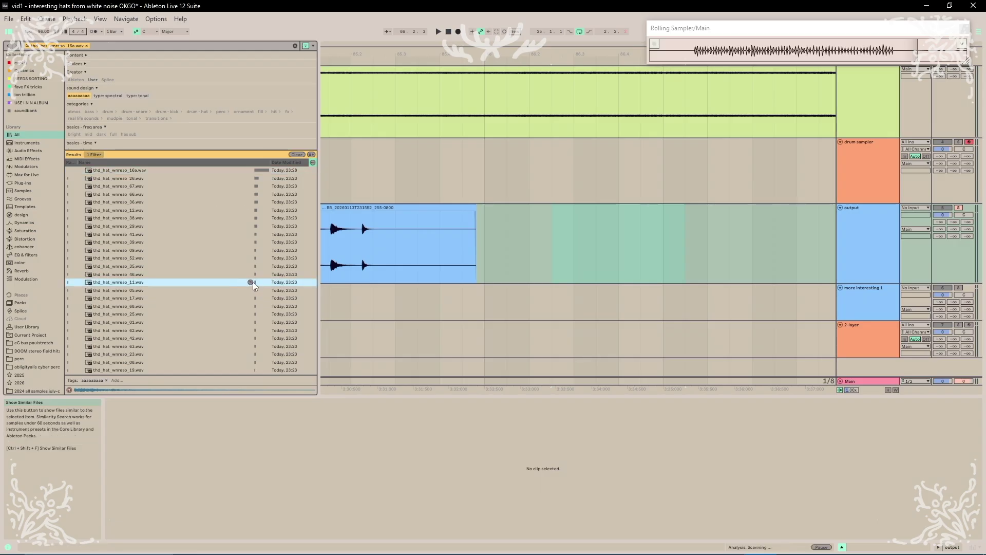
{"action": "left_click", "coordinate": [253, 281]}
{"action": "left_click", "coordinate": [237, 178]}
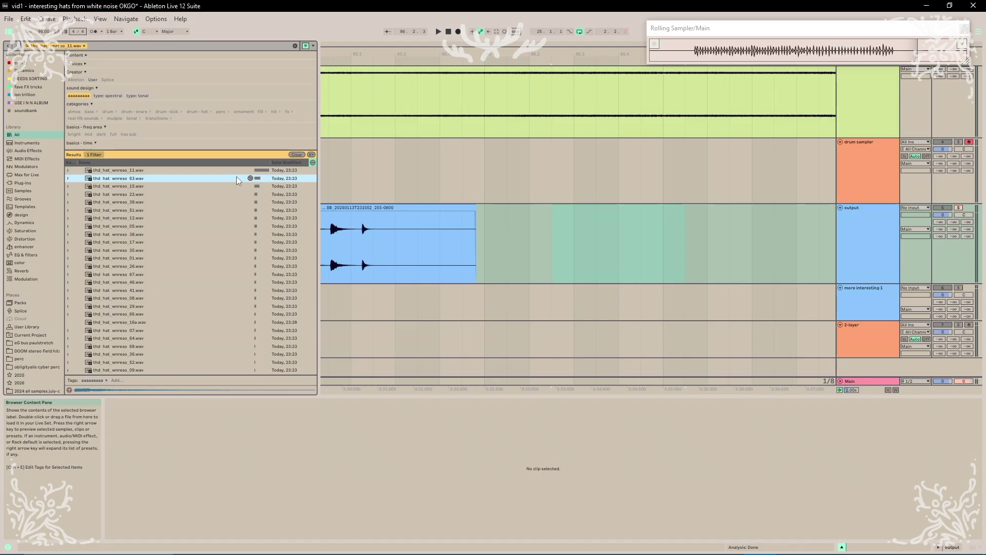
{"action": "left_click", "coordinate": [250, 178]}
{"action": "left_click", "coordinate": [251, 193]}
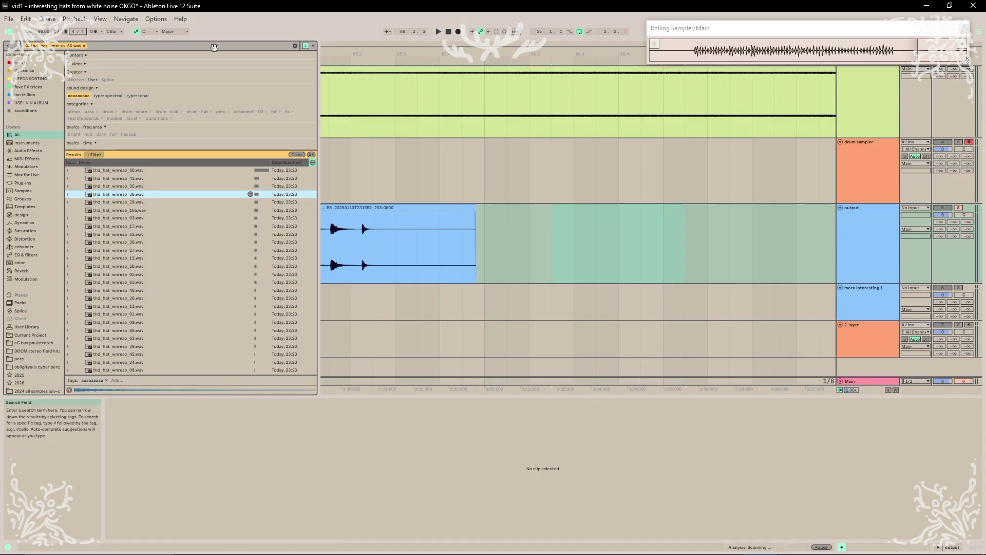
Hide the browser and look over the recorded hat clip and noise tracks in the arrangement.
{"action": "key", "text": "ctrl+alt+b"}
{"action": "left_click", "coordinate": [430, 237]}
{"action": "scroll", "coordinate": [563, 163], "scroll_direction": "down", "scroll_amount": 5}
{"action": "scroll", "coordinate": [563, 162], "scroll_direction": "up", "scroll_amount": 2}
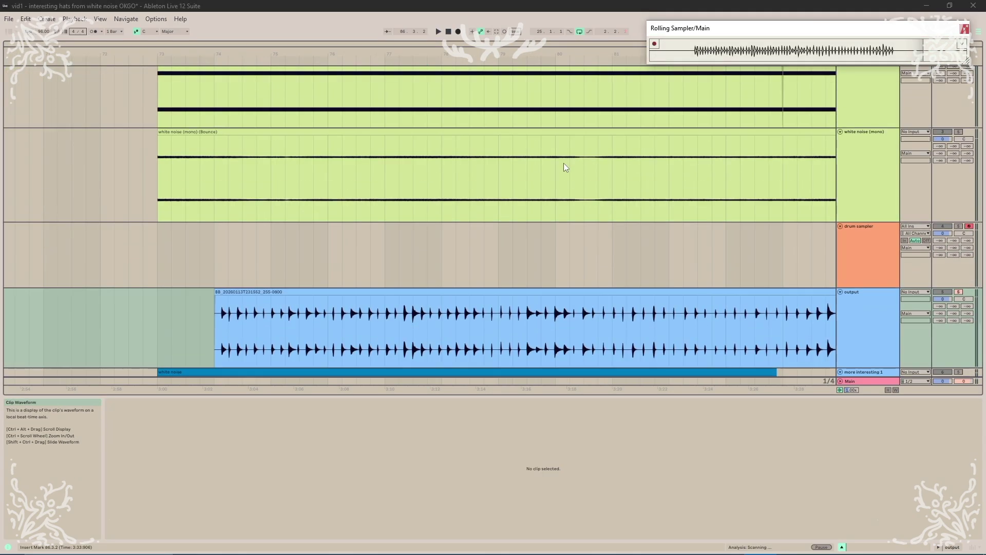
{"action": "scroll", "coordinate": [564, 164], "scroll_direction": "up", "scroll_amount": 3}
{"action": "left_click_drag", "start_coordinate": [560, 54], "coordinate": [560, 33]}
{"action": "scroll", "coordinate": [438, 295], "scroll_direction": "down", "scroll_amount": 4}
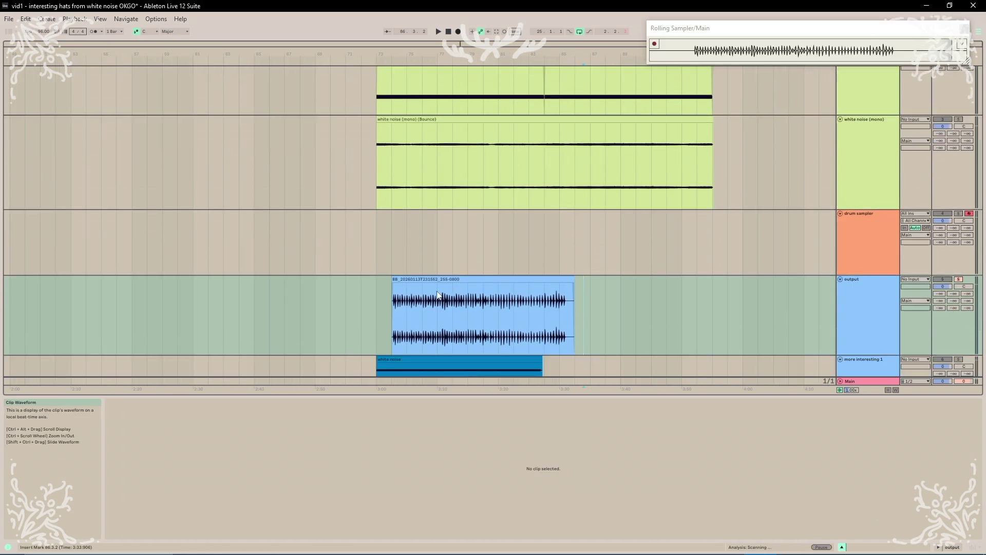
Review the white noise (mono) source clips with their effect chain and the bounced clip below them.
{"action": "scroll", "coordinate": [439, 296], "scroll_direction": "down", "scroll_amount": 2}
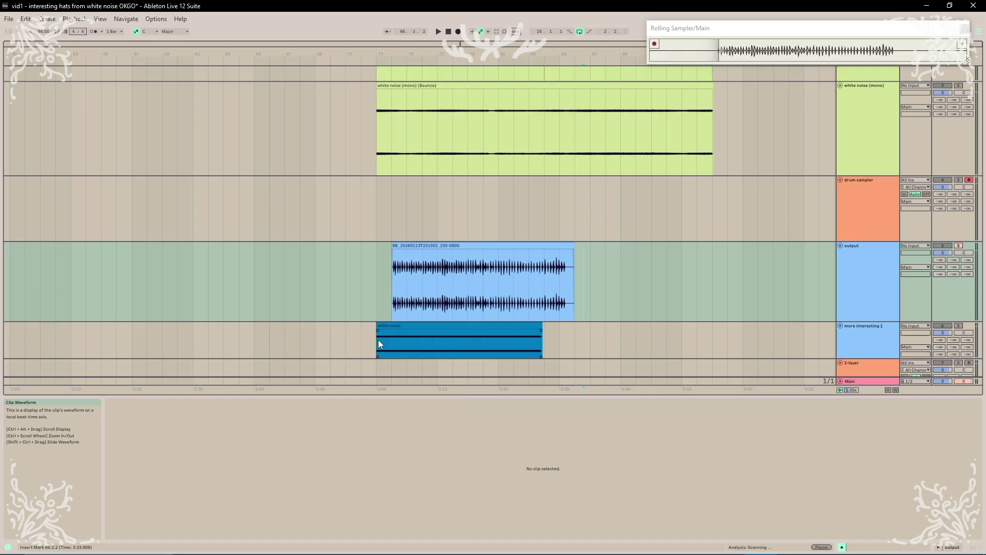
{"action": "scroll", "coordinate": [339, 124], "scroll_direction": "up", "scroll_amount": 4}
{"action": "left_click", "coordinate": [382, 138]}
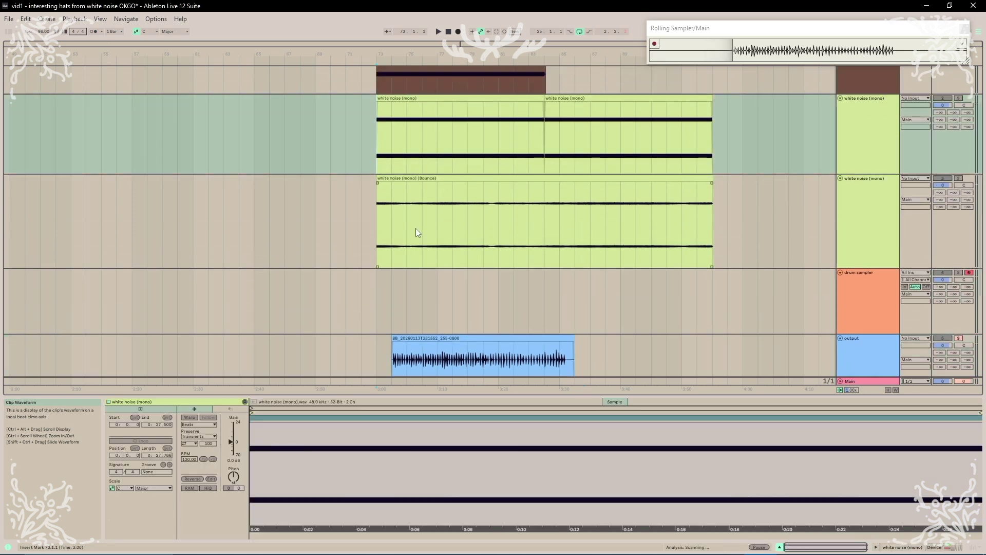
{"action": "scroll", "coordinate": [415, 228], "scroll_direction": "up", "scroll_amount": 1}
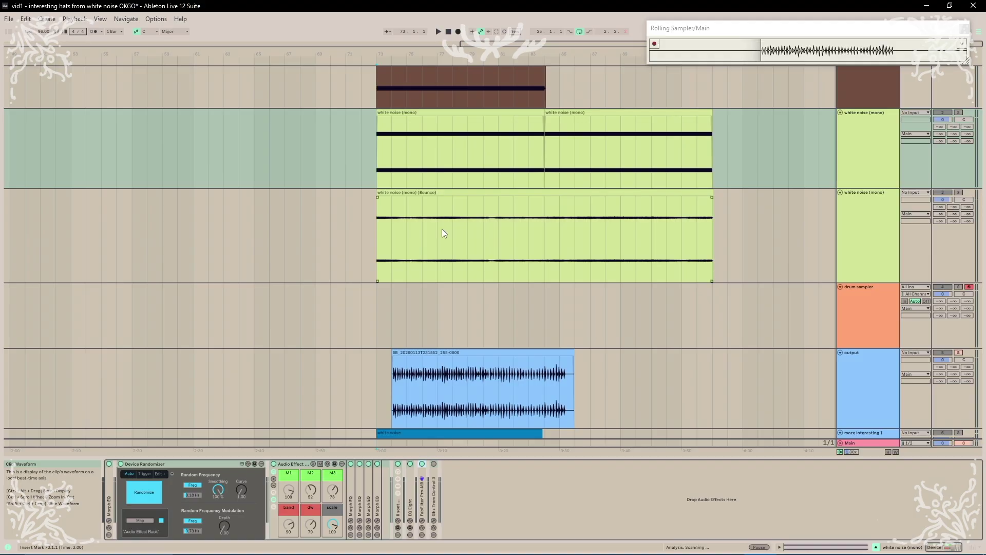
{"action": "left_click", "coordinate": [375, 222]}
{"action": "left_click", "coordinate": [402, 249]}
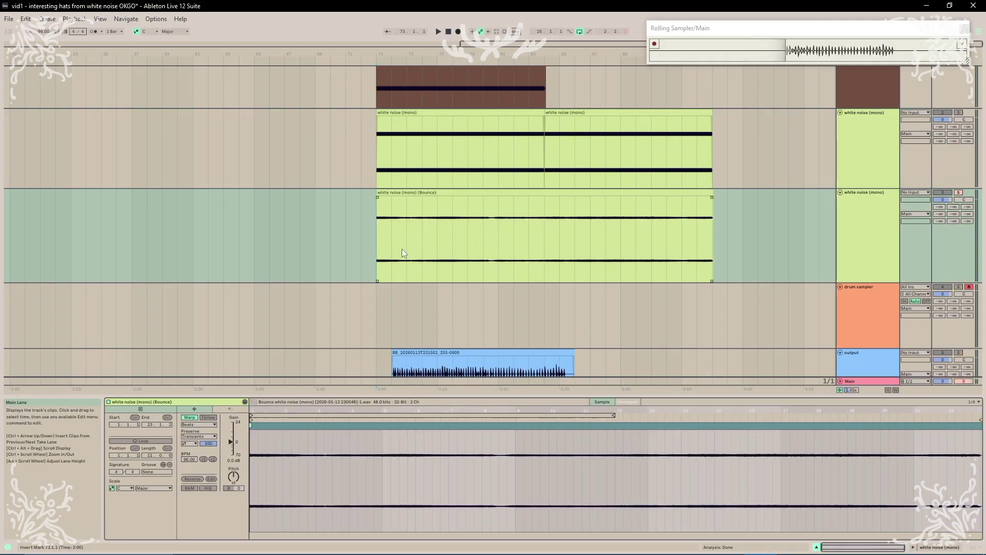
{"action": "left_click", "coordinate": [397, 292]}
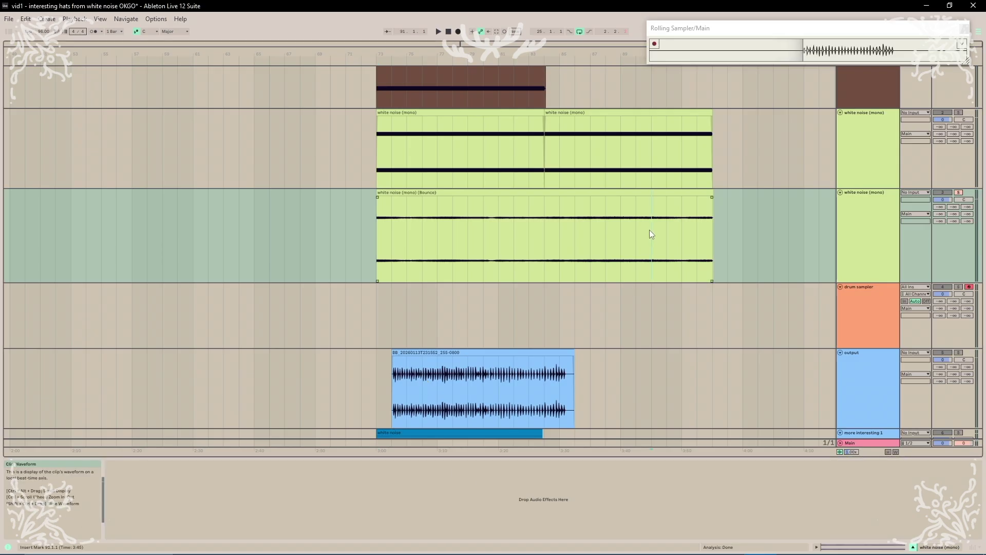
Duplicate the white noise clip on the more interesting 1 track.
{"action": "scroll", "coordinate": [650, 229], "scroll_direction": "down", "scroll_amount": 3}
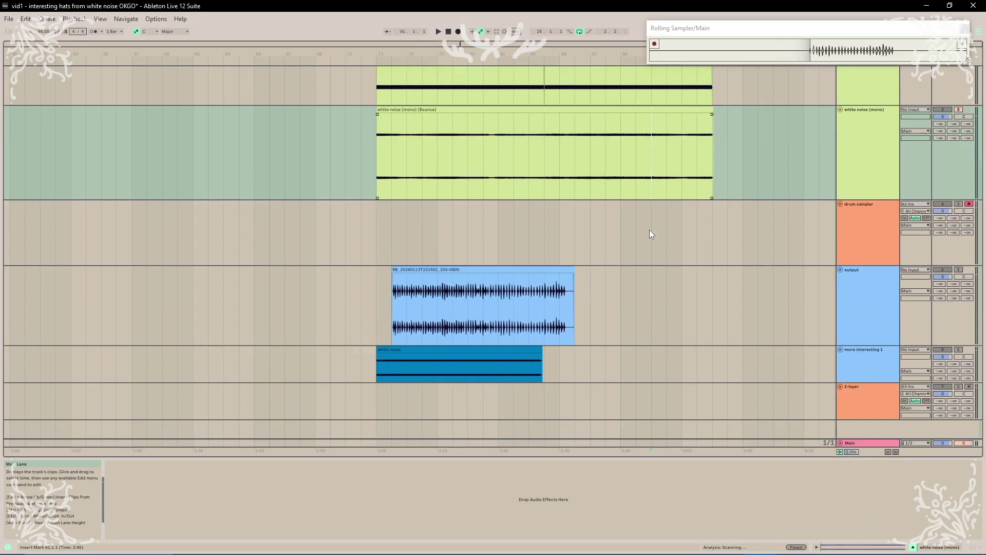
{"action": "left_click", "coordinate": [384, 375]}
{"action": "left_click", "coordinate": [496, 351]}
{"action": "key", "text": "ctrl+d"}
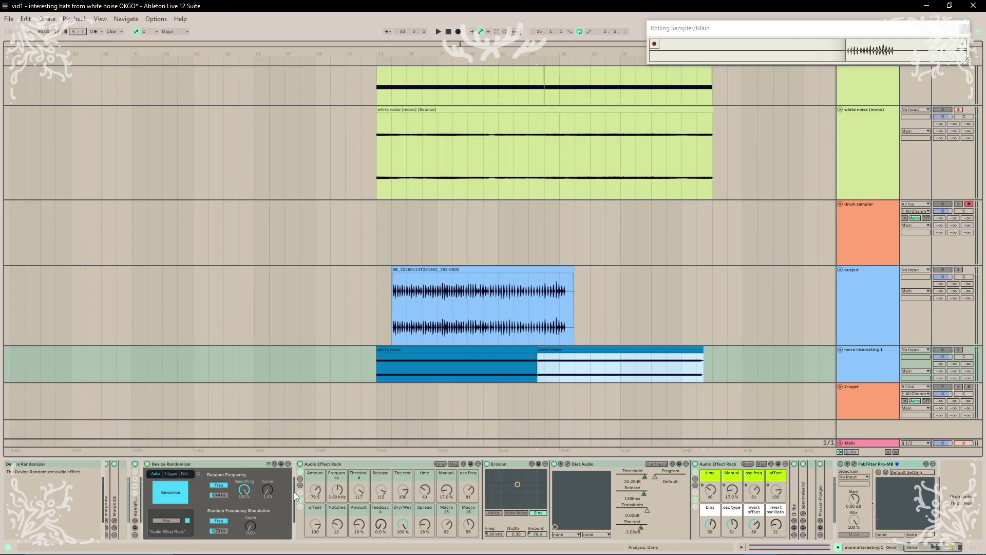
Examine the Diet Audio, spectralsand and Phaser-Flanger devices in the more interesting 1 effect chain.
{"action": "left_click", "coordinate": [605, 471]}
{"action": "left_click", "coordinate": [568, 463]}
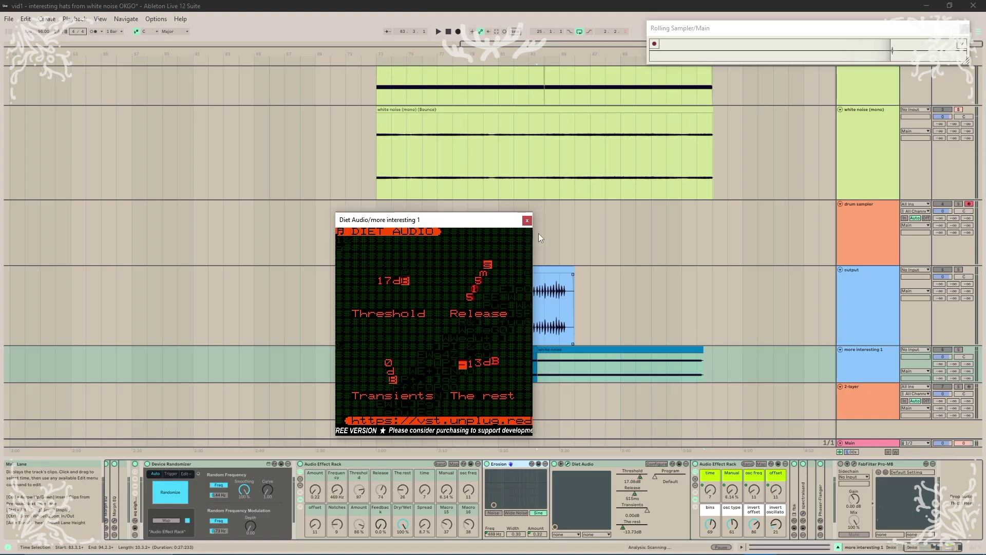
{"action": "left_click", "coordinate": [528, 220]}
{"action": "left_click", "coordinate": [804, 514]}
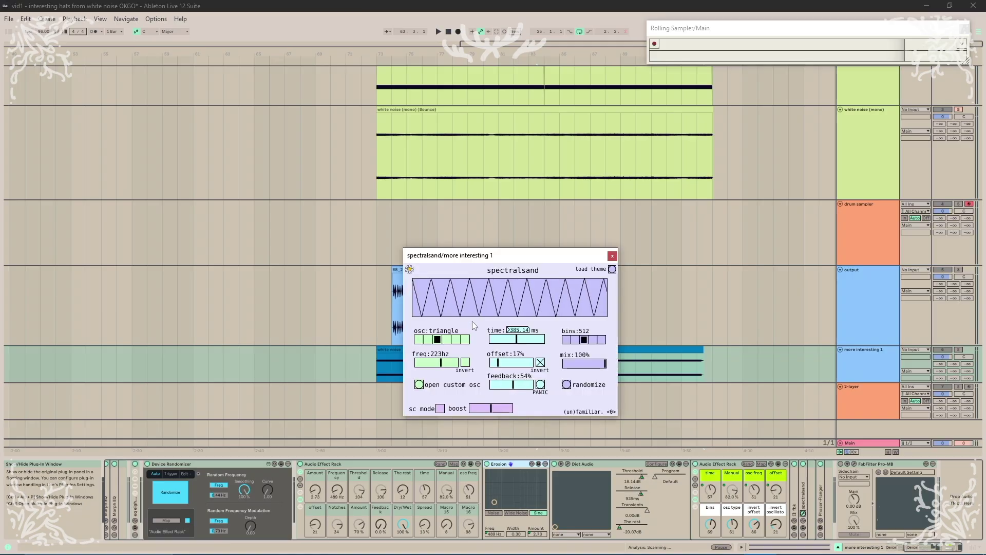
{"action": "left_click", "coordinate": [613, 256]}
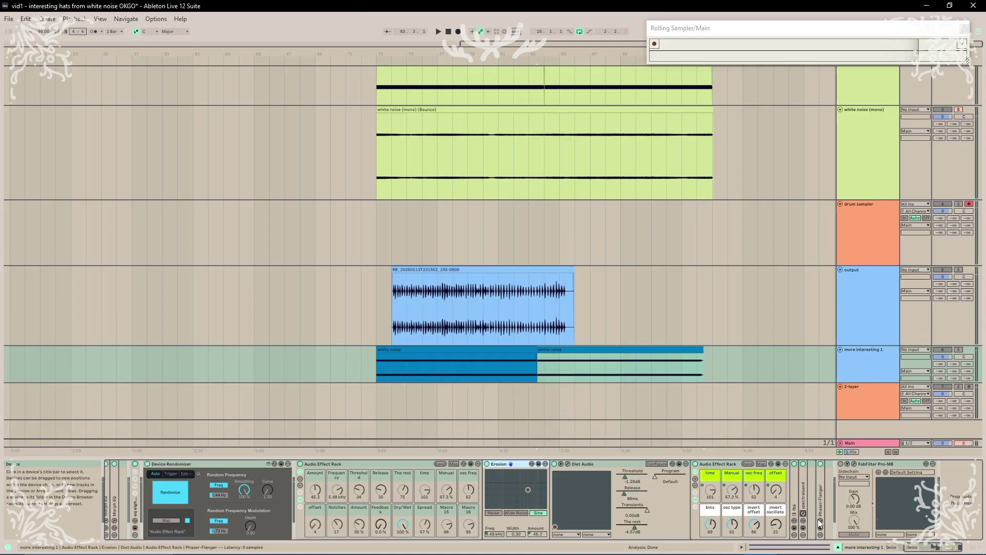
{"action": "double_click", "coordinate": [822, 501]}
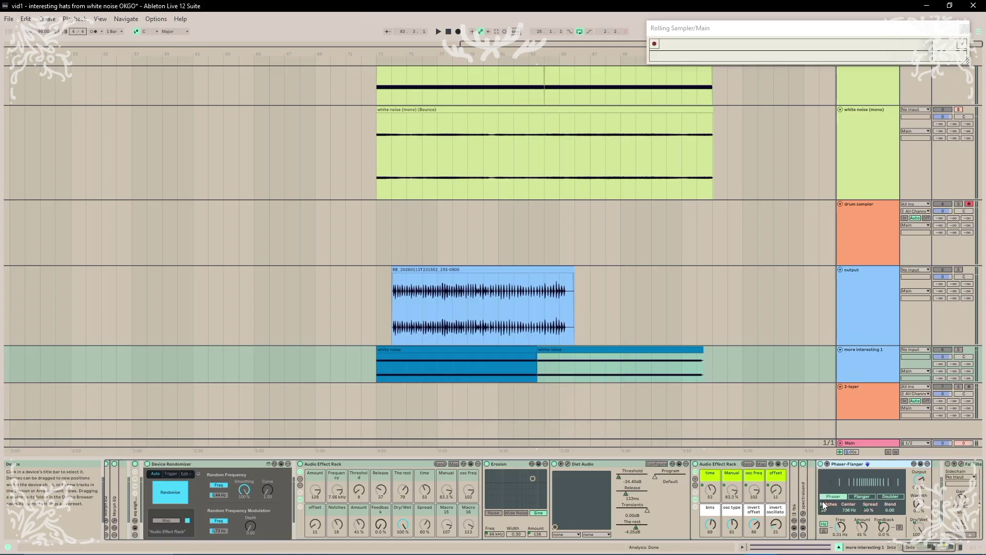
{"action": "double_click", "coordinate": [766, 464]}
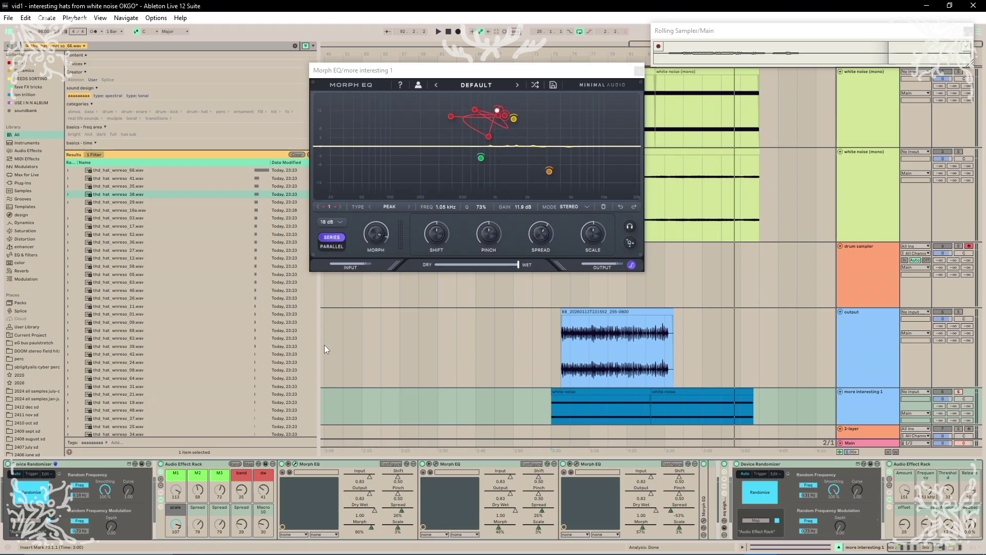
Show the morph path of the yellow band 3 in Morph EQ on the more interesting 1 track.
{"action": "left_click", "coordinate": [487, 131]}
{"action": "left_click", "coordinate": [511, 123]}
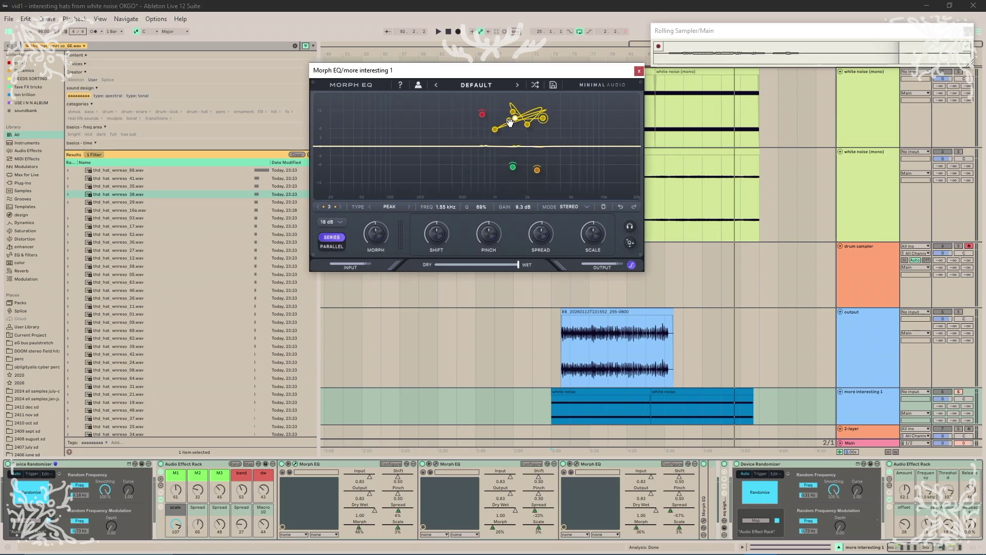
{"action": "left_click_drag", "start_coordinate": [510, 122], "coordinate": [527, 114]}
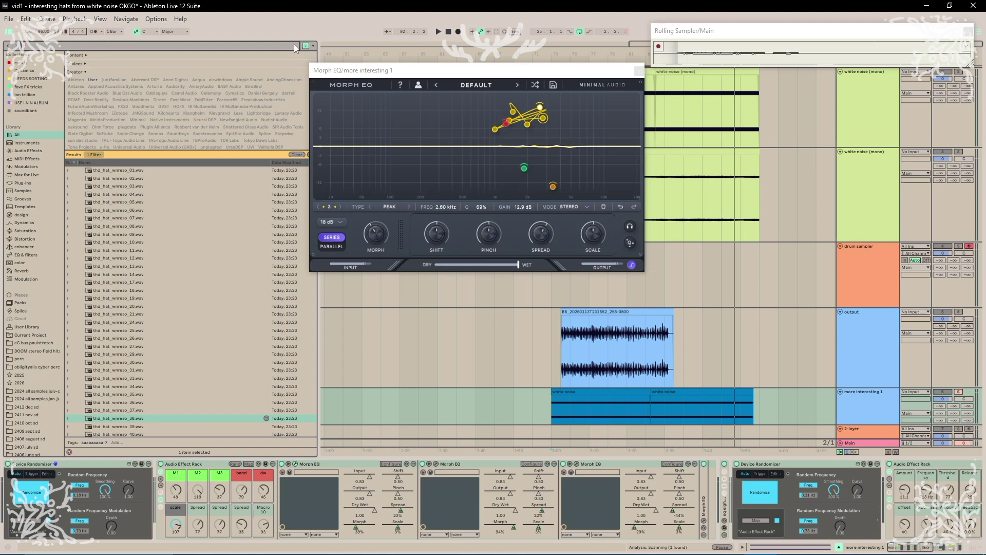
Search the browser for corpus and add Corpus after the second Device Randomizer on the more interesting 1 track.
{"action": "left_click", "coordinate": [294, 45]}
{"action": "type", "text": "corpus"}
{"action": "left_click_drag", "start_coordinate": [100, 170], "coordinate": [747, 475]}
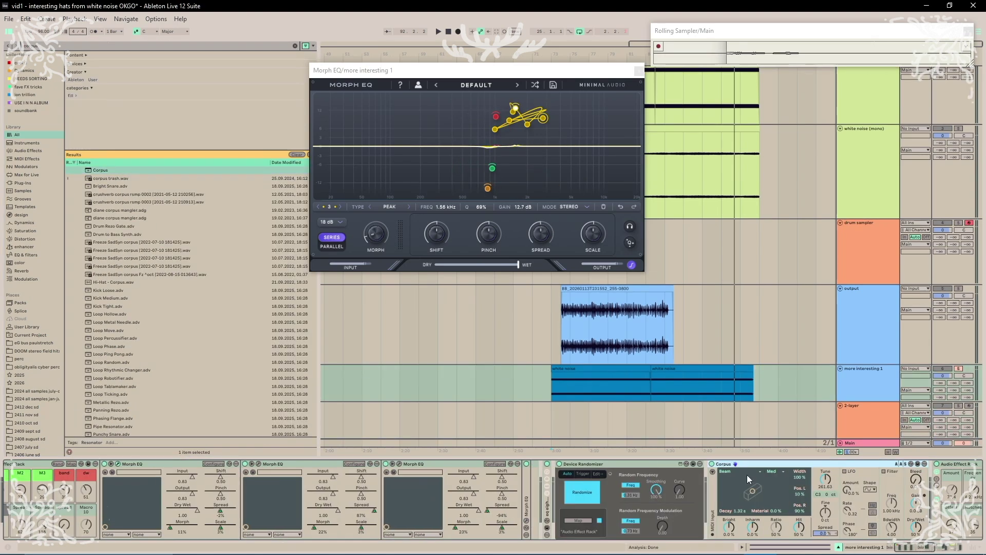
Group Corpus into an Audio Effect Rack and map its tune, spread, quality, type, ratio, material, inharmonics, dry/wet, decay and brightness to macros.
{"action": "type", "text": "mac"}
{"action": "scroll", "coordinate": [767, 467], "scroll_direction": "down", "scroll_amount": 5}
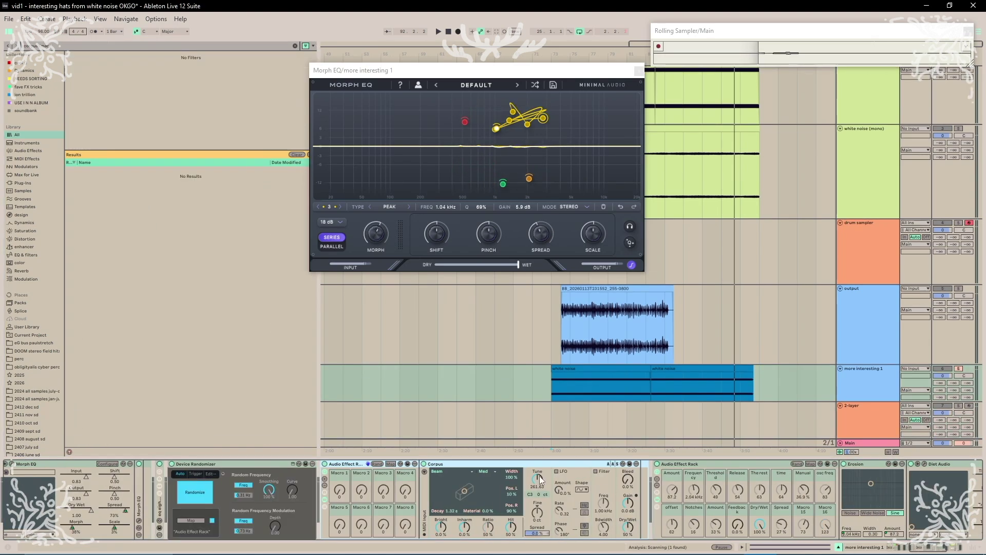
{"action": "right_click", "coordinate": [443, 531]}
{"action": "left_click", "coordinate": [545, 449]}
{"action": "left_click", "coordinate": [391, 464]}
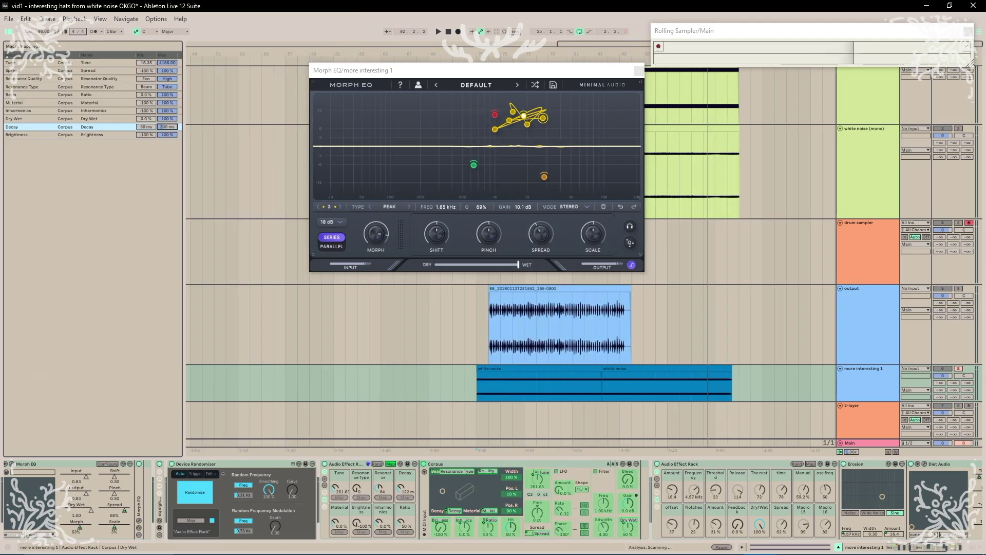
{"action": "left_click", "coordinate": [391, 464]}
Collapse Corpus inside its rack and duplicate the Device Randomizer in front of that rack.
{"action": "left_click", "coordinate": [324, 479]}
{"action": "double_click", "coordinate": [450, 464]}
{"action": "left_click", "coordinate": [549, 390]}
{"action": "left_click", "coordinate": [205, 464]}
{"action": "key", "text": "ctrl+d"}
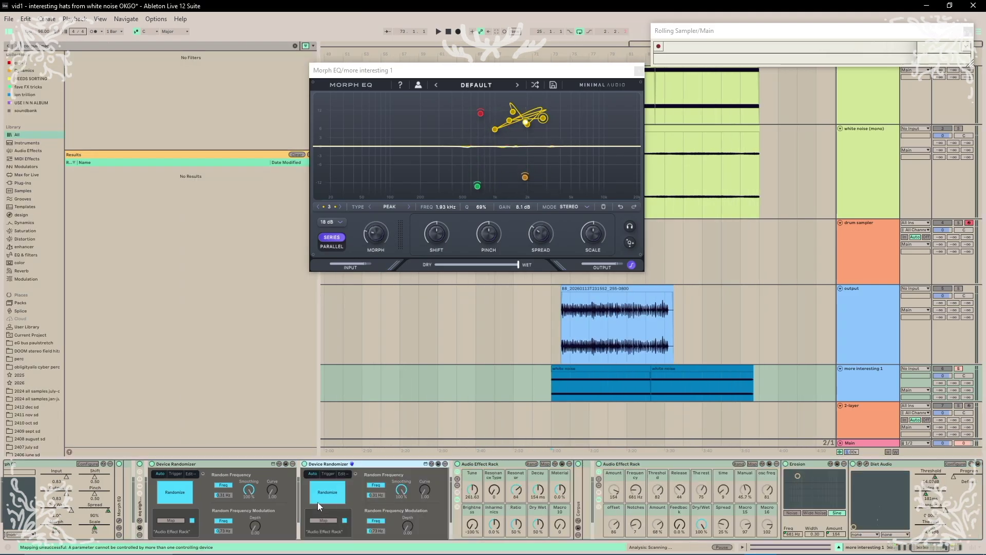
Map the duplicated Device Randomizer to the Corpus rack's macros and play the white noise through it.
{"action": "left_click_drag", "start_coordinate": [318, 502], "coordinate": [806, 491]}
{"action": "key", "text": "space"}
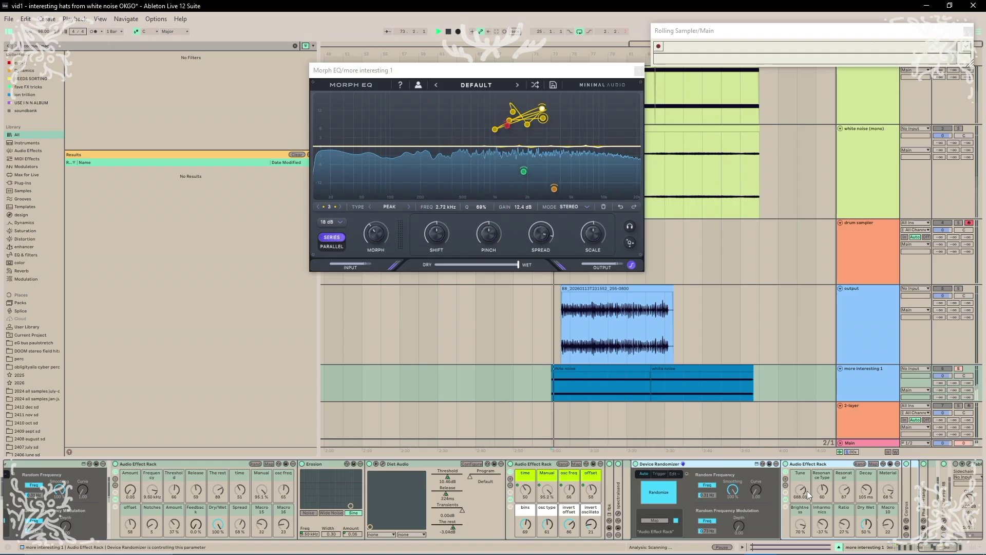
{"action": "scroll", "coordinate": [843, 501], "scroll_direction": "right", "scroll_amount": 2}
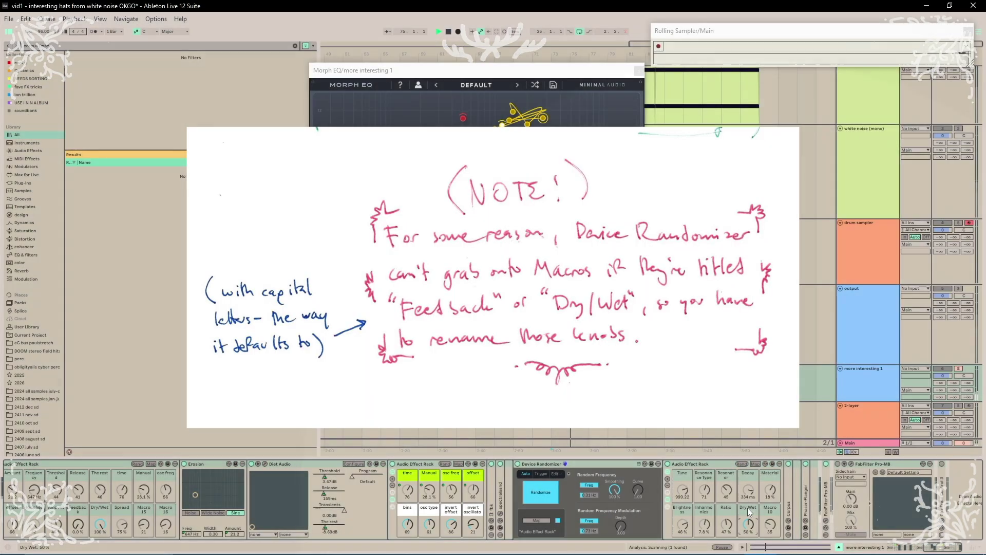
Stop playback and rename the Dry/Wet macro of the Corpus rack to dw so the Device Randomizer can control it.
{"action": "key", "text": "space"}
{"action": "left_click", "coordinate": [747, 508]}
{"action": "key", "text": "ctrl+r"}
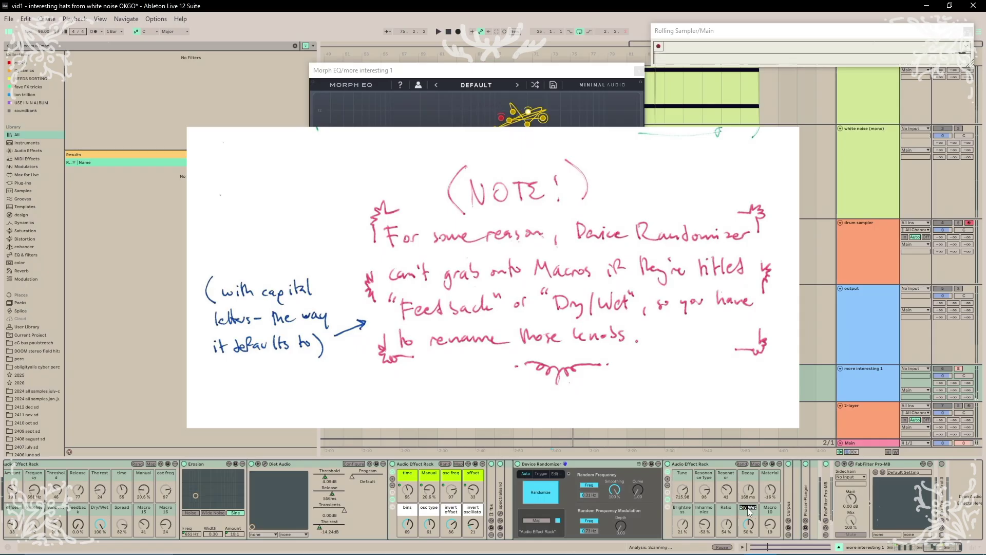
{"action": "type", "text": "dw"}
{"action": "key", "text": "Return"}
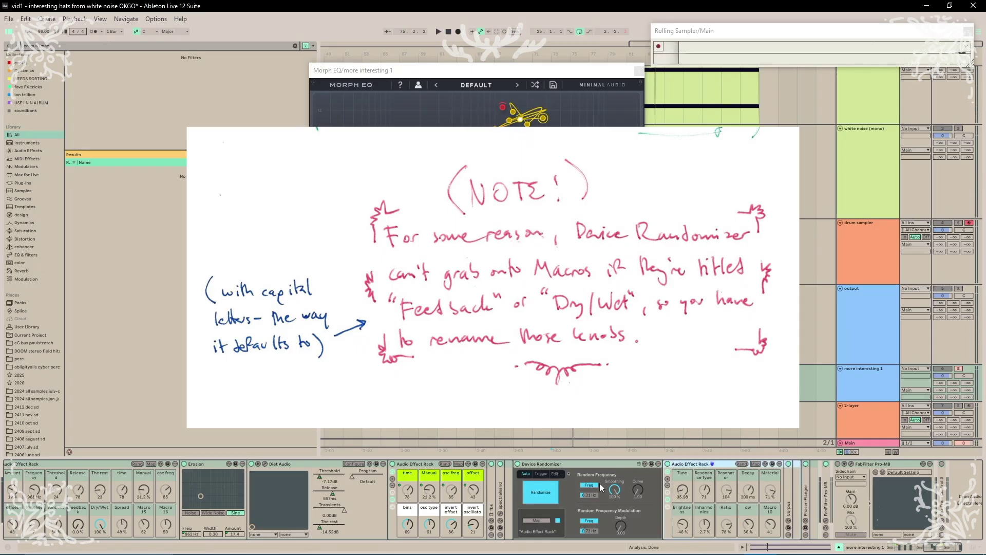
{"action": "key", "text": "space"}
{"action": "scroll", "coordinate": [637, 498], "scroll_direction": "right", "scroll_amount": 2}
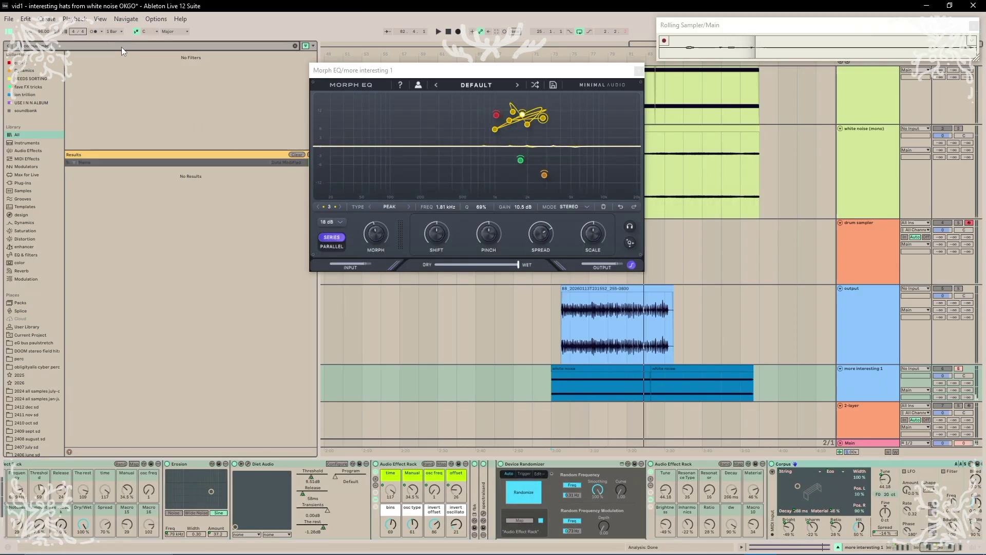
Search the browser for dtblk and add the DtBlk randomizer.adg preset before the Corpus rack's Device Randomizer.
{"action": "key", "text": "BackSpace"}
{"action": "key", "text": "BackSpace"}
{"action": "key", "text": "BackSpace"}
{"action": "key", "text": "BackSpace"}
{"action": "key", "text": "BackSpace"}
{"action": "key", "text": "BackSpace"}
{"action": "key", "text": "BackSpace"}
{"action": "key", "text": "BackSpace"}
{"action": "key", "text": "BackSpace"}
{"action": "key", "text": "BackSpace"}
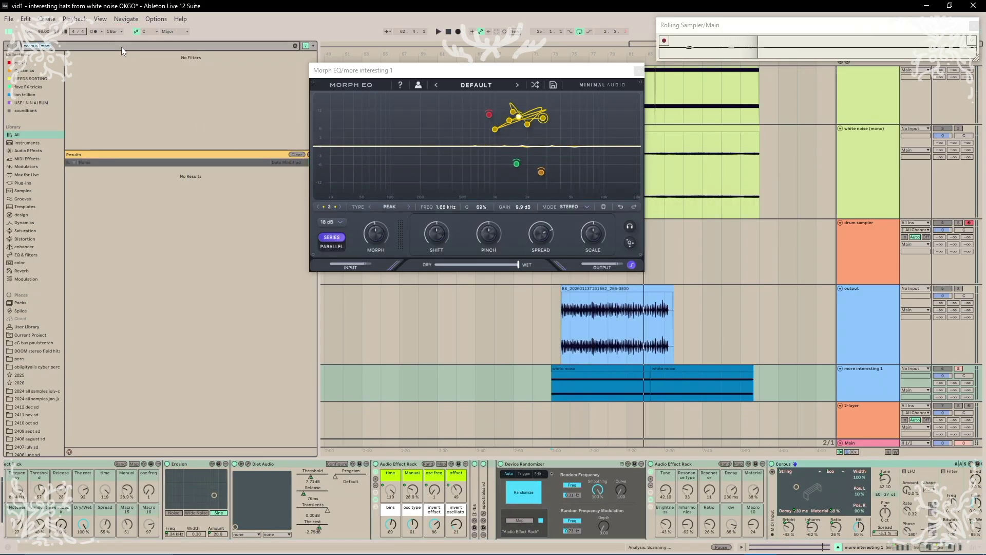
{"action": "type", "text": "dtblk"}
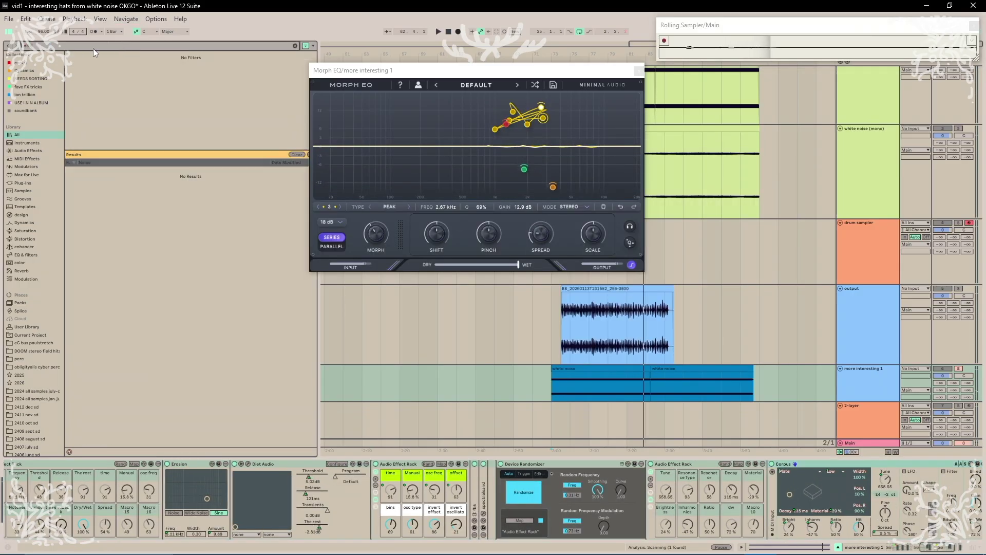
{"action": "key", "text": "Return"}
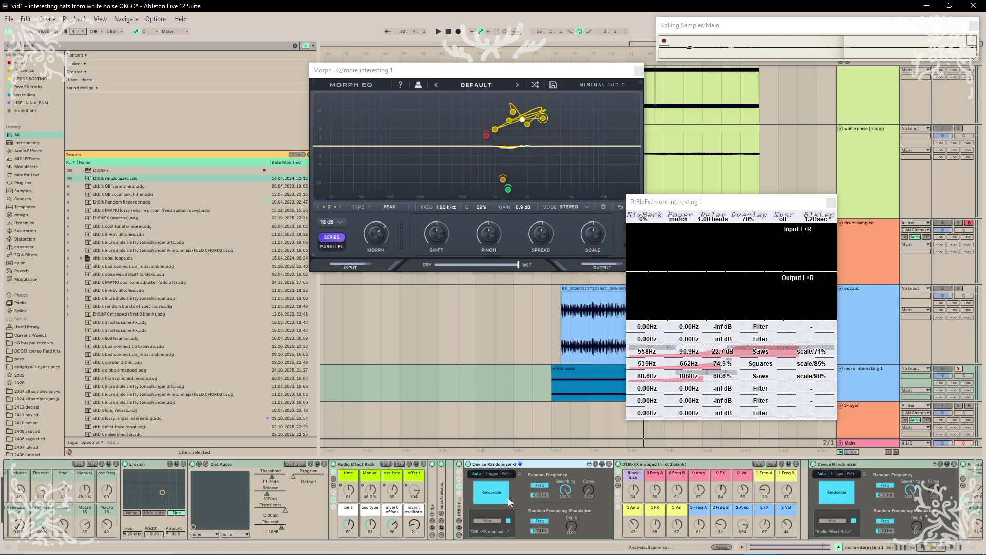
Narrow the minimum and maximum of the Tune macro mapping on the Corpus rack.
{"action": "scroll", "coordinate": [572, 488], "scroll_direction": "right", "scroll_amount": 5}
{"action": "scroll", "coordinate": [737, 487], "scroll_direction": "right", "scroll_amount": 2}
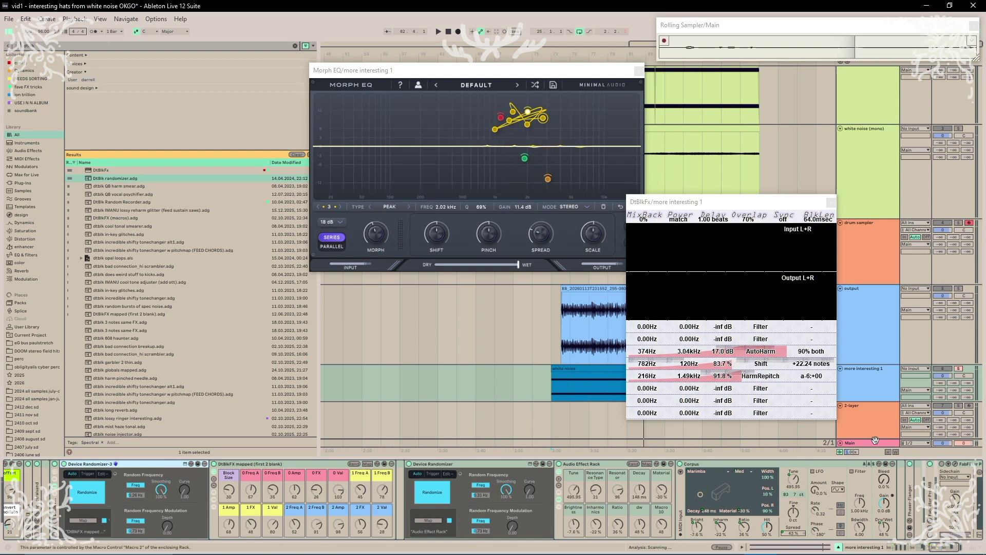
{"action": "left_click", "coordinate": [646, 465]}
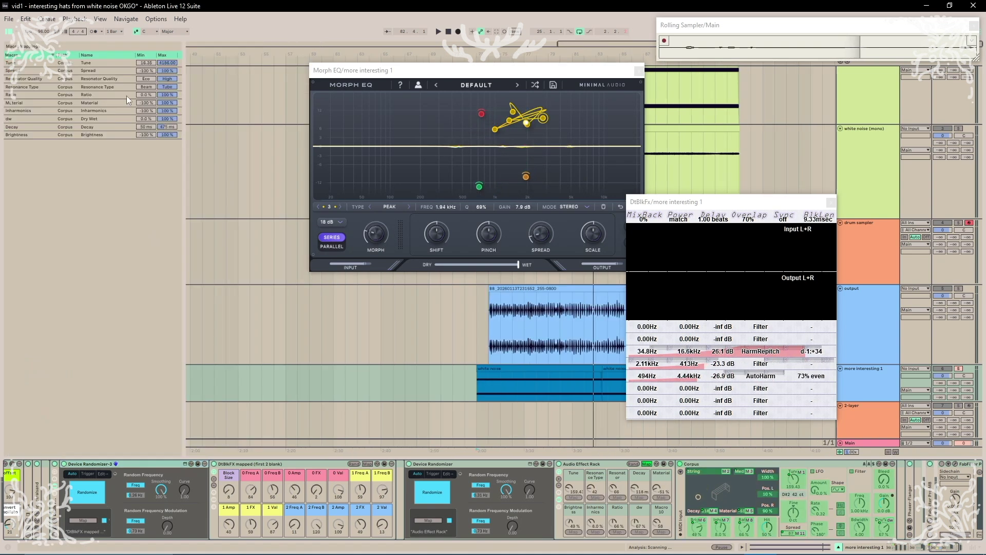
{"action": "left_click", "coordinate": [31, 62]}
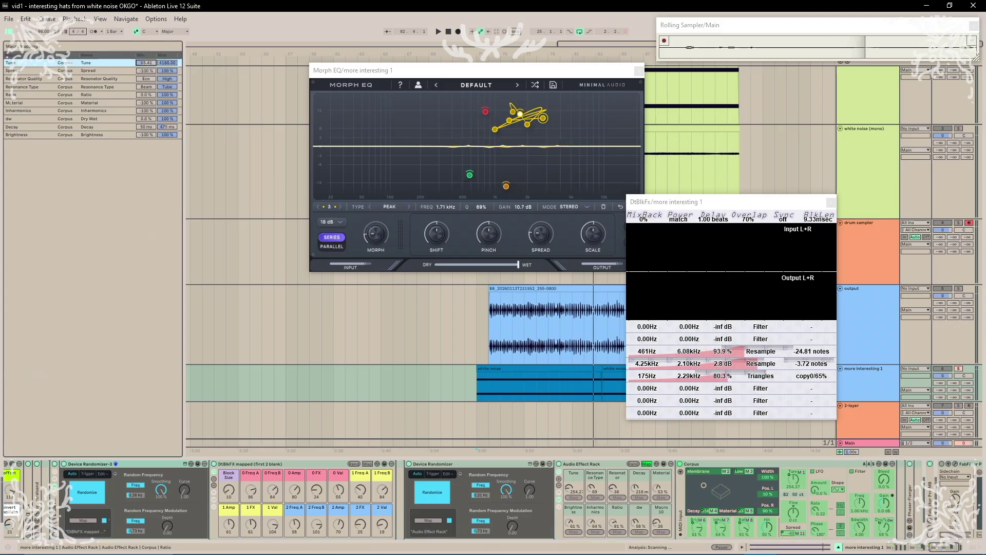
{"action": "left_click_drag", "start_coordinate": [160, 63], "coordinate": [160, 82]}
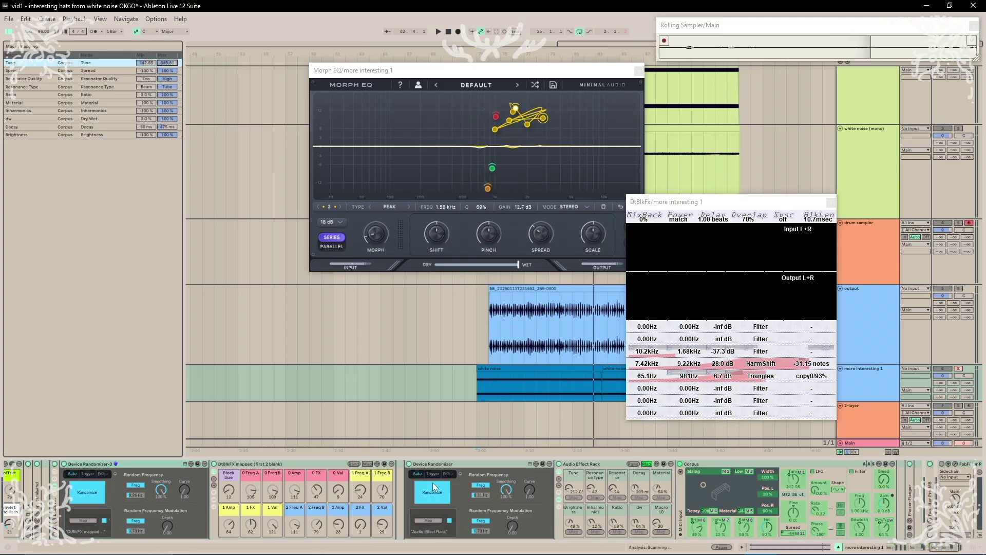
{"action": "left_click_drag", "start_coordinate": [483, 494], "coordinate": [484, 497]}
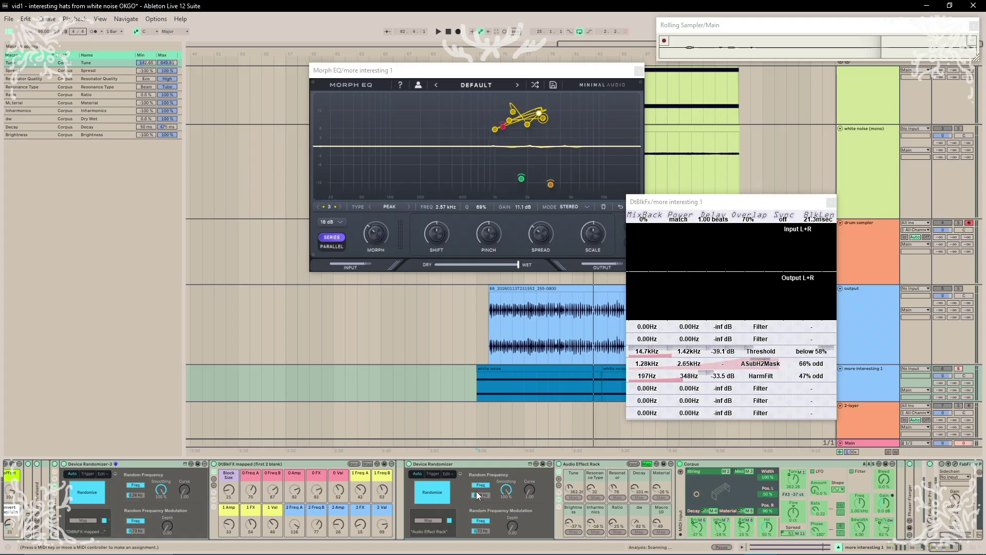
Place the insert marker at the start of the white noise clip and close the DtBlkFx plug-in window.
{"action": "scroll", "coordinate": [504, 480], "scroll_direction": "left", "scroll_amount": 2}
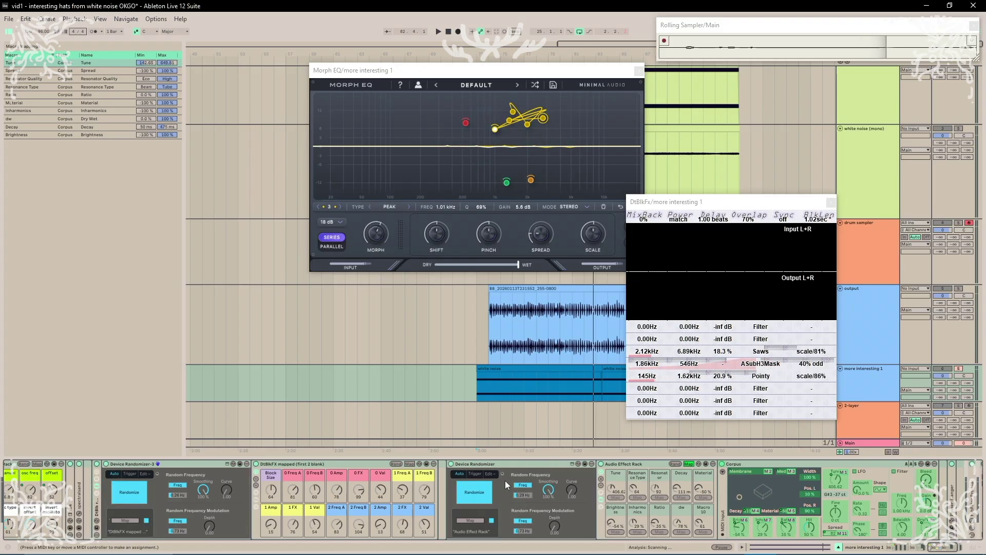
{"action": "scroll", "coordinate": [505, 480], "scroll_direction": "left", "scroll_amount": 5}
{"action": "left_click", "coordinate": [477, 387]}
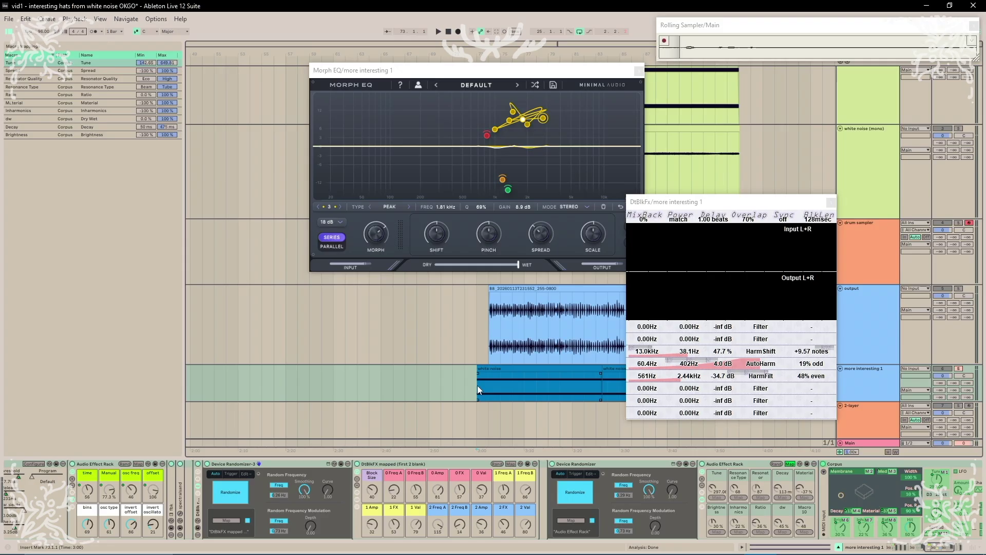
{"action": "left_click", "coordinate": [831, 202]}
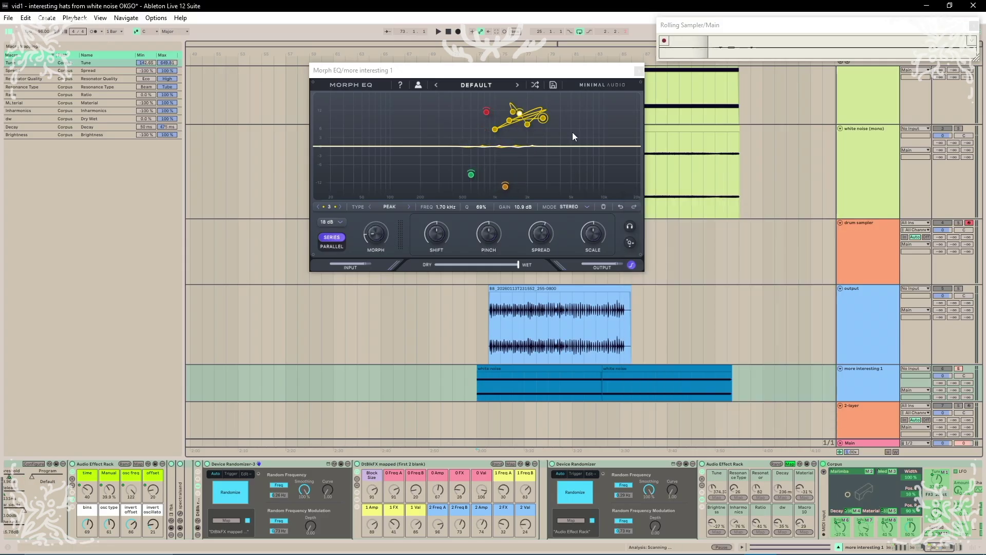
Add Erosion and Phaser-Flanger in a macro-mapped Audio Effect Rack behind the first Device Randomizer on the more interesting 1 track.
{"action": "scroll", "coordinate": [461, 487], "scroll_direction": "down", "scroll_amount": 10}
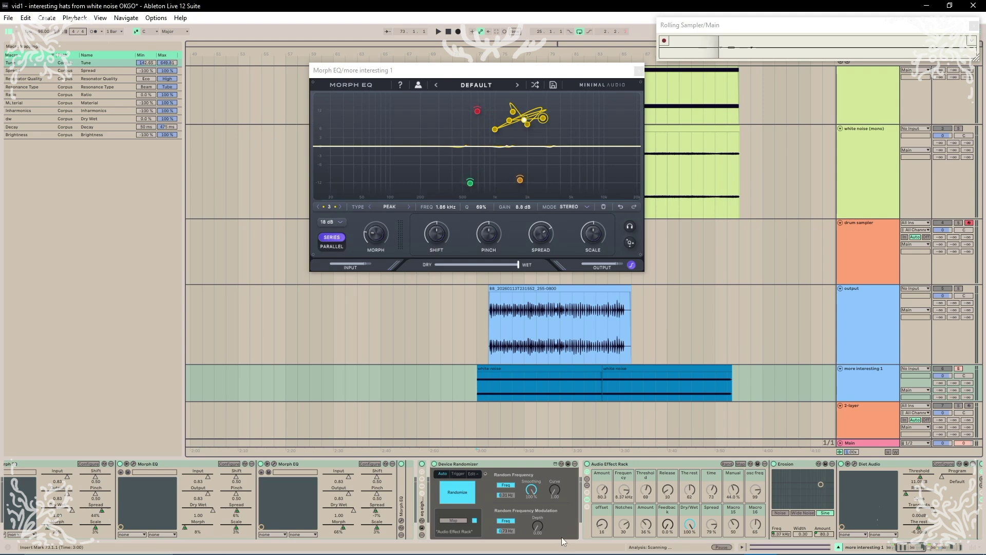
{"action": "scroll", "coordinate": [825, 485], "scroll_direction": "down", "scroll_amount": 5}
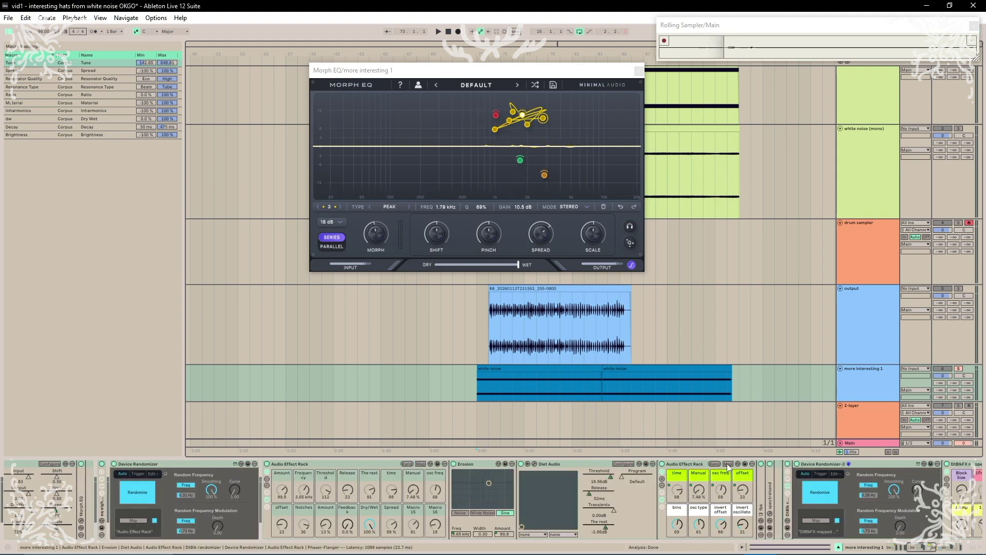
{"action": "key", "text": "ctrl+alt+b"}
{"action": "left_click", "coordinate": [20, 63]}
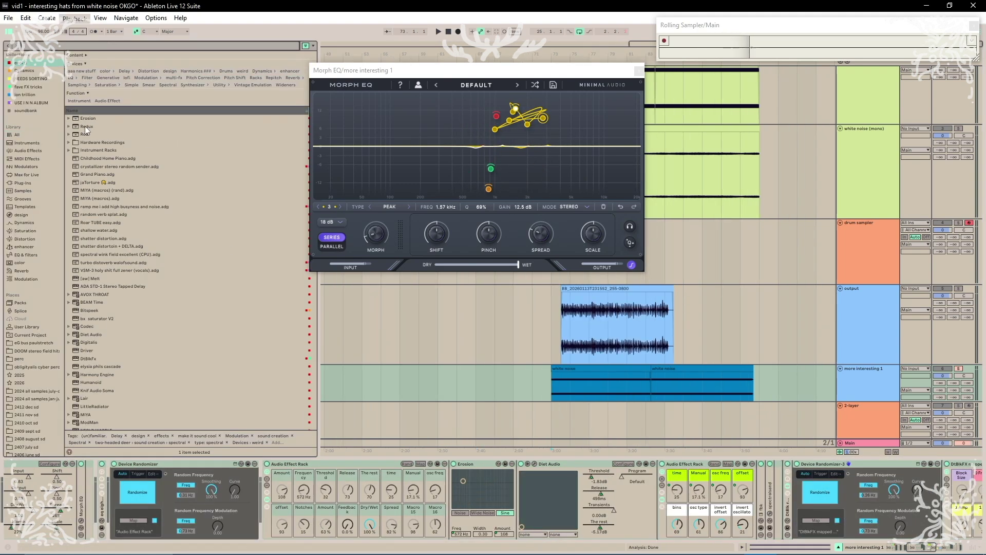
{"action": "left_click_drag", "start_coordinate": [89, 118], "coordinate": [263, 487]}
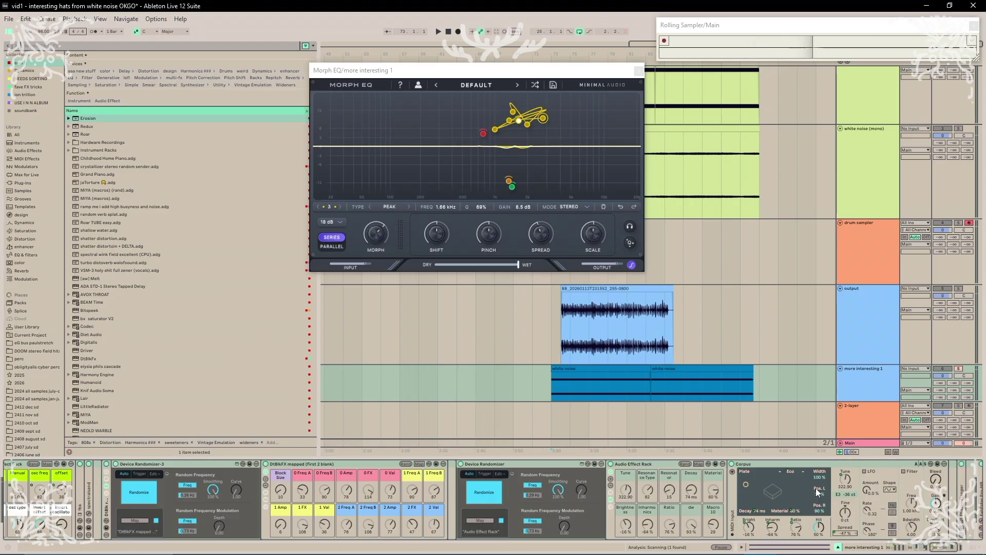
{"action": "right_click", "coordinate": [345, 494]}
{"action": "left_click", "coordinate": [383, 436]}
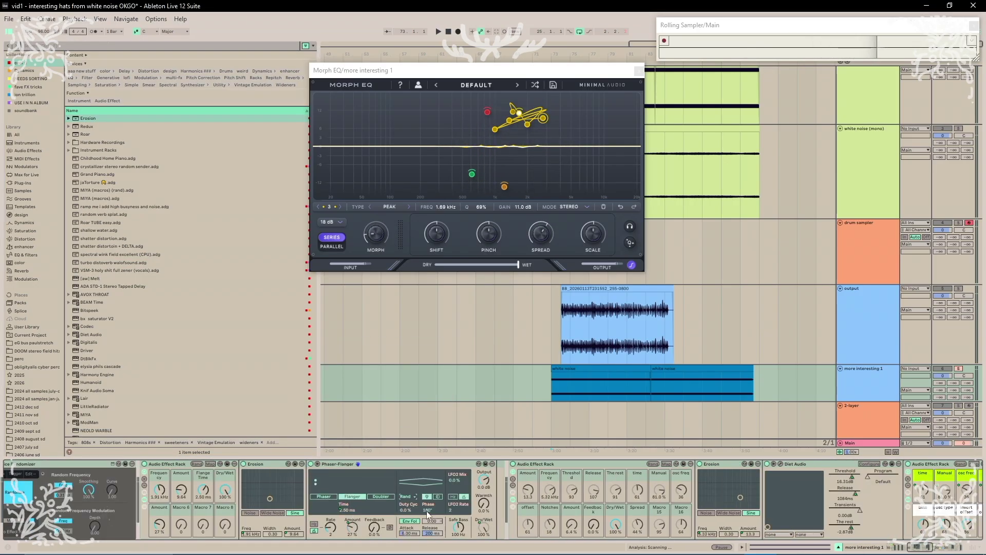
Add Wave Shifter after Phaser-Flanger and play the white noise clips through the chain.
{"action": "scroll", "coordinate": [118, 327], "scroll_direction": "down", "scroll_amount": 4}
{"action": "double_click", "coordinate": [92, 433]}
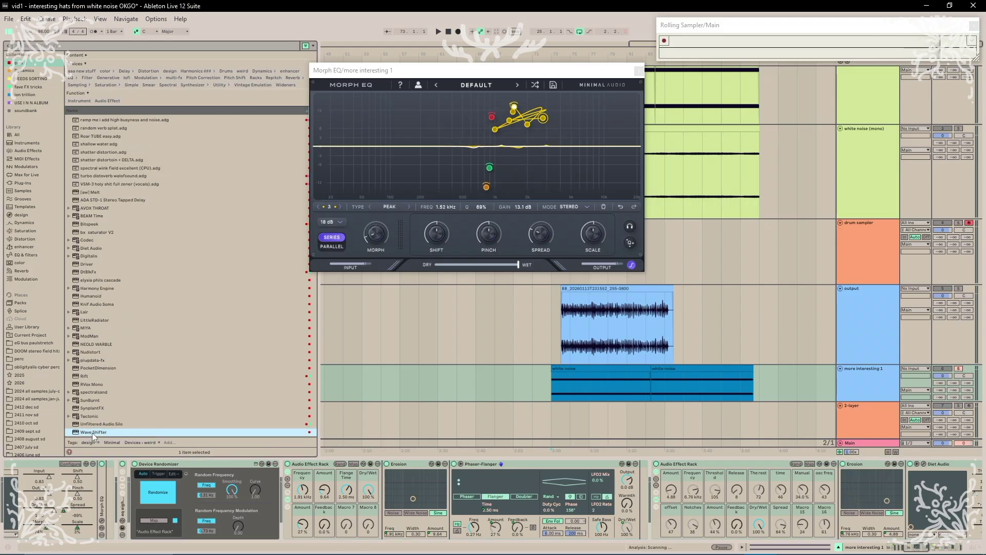
{"action": "left_click", "coordinate": [549, 384]}
{"action": "key", "text": "space"}
{"action": "scroll", "coordinate": [566, 513], "scroll_direction": "down", "scroll_amount": 10}
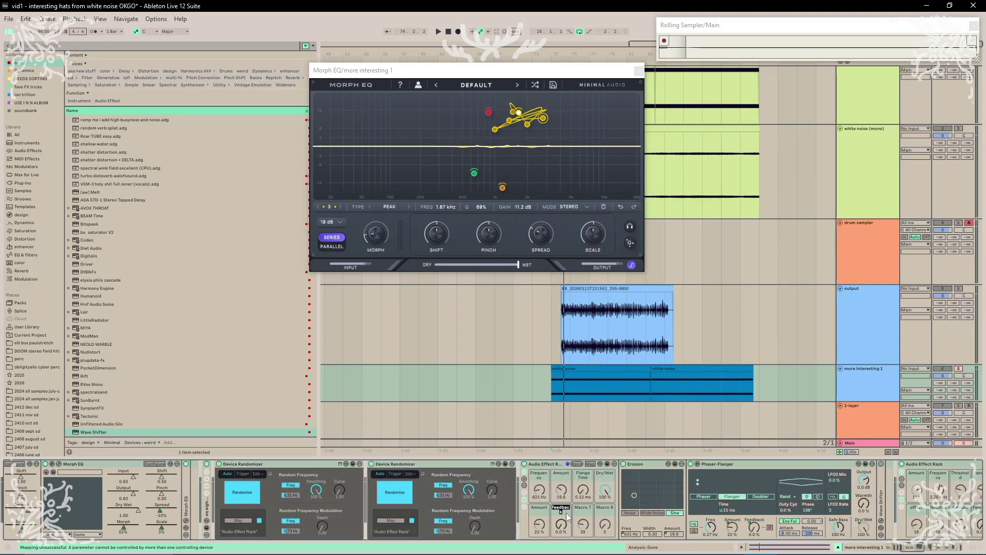
{"action": "scroll", "coordinate": [594, 514], "scroll_direction": "down", "scroll_amount": 5}
Raise the input level of FabFilter Pro-MB to +3.90 dB and close its window.
{"action": "left_click", "coordinate": [824, 463]}
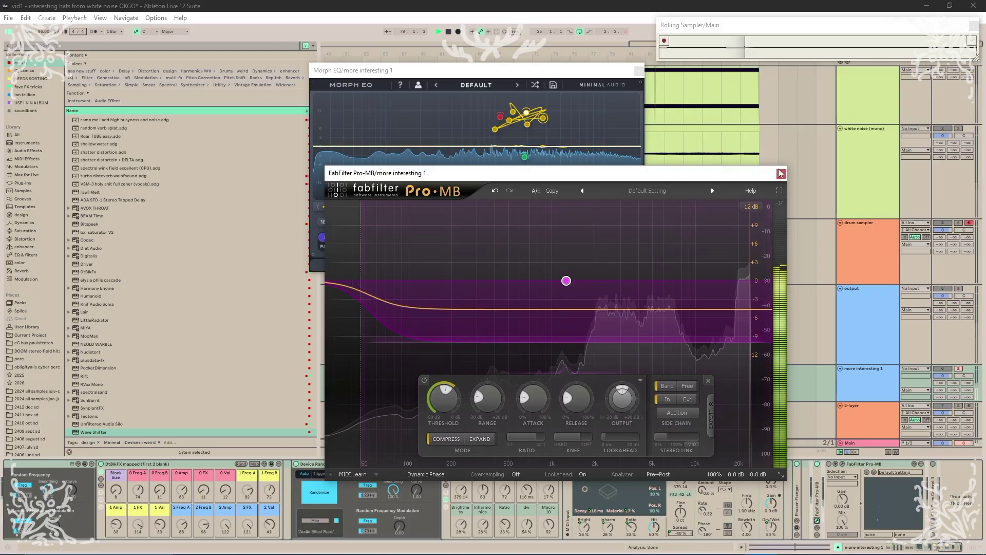
{"action": "left_click", "coordinate": [652, 499]}
{"action": "scroll", "coordinate": [657, 499], "scroll_direction": "up", "scroll_amount": 10}
{"action": "scroll", "coordinate": [657, 499], "scroll_direction": "down", "scroll_amount": 10}
{"action": "left_click", "coordinate": [825, 464]}
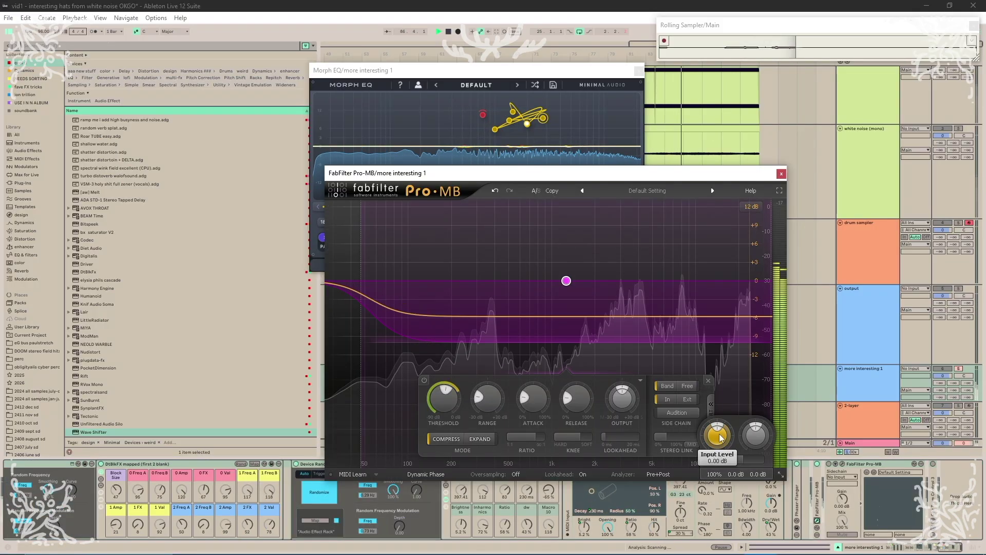
{"action": "scroll", "coordinate": [725, 417], "scroll_direction": "up", "scroll_amount": 3}
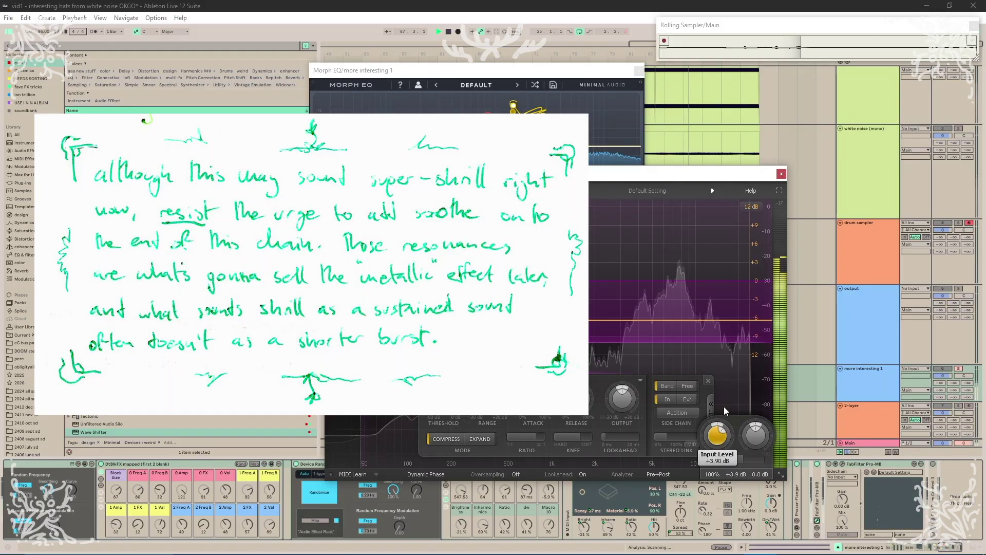
{"action": "left_click", "coordinate": [781, 175]}
Move the DtBlkFX randomizer and its rack behind the Corpus rack, and add a low-cutting EQ Eight before FabFilter Pro-MB.
{"action": "scroll", "coordinate": [633, 506], "scroll_direction": "up", "scroll_amount": 10}
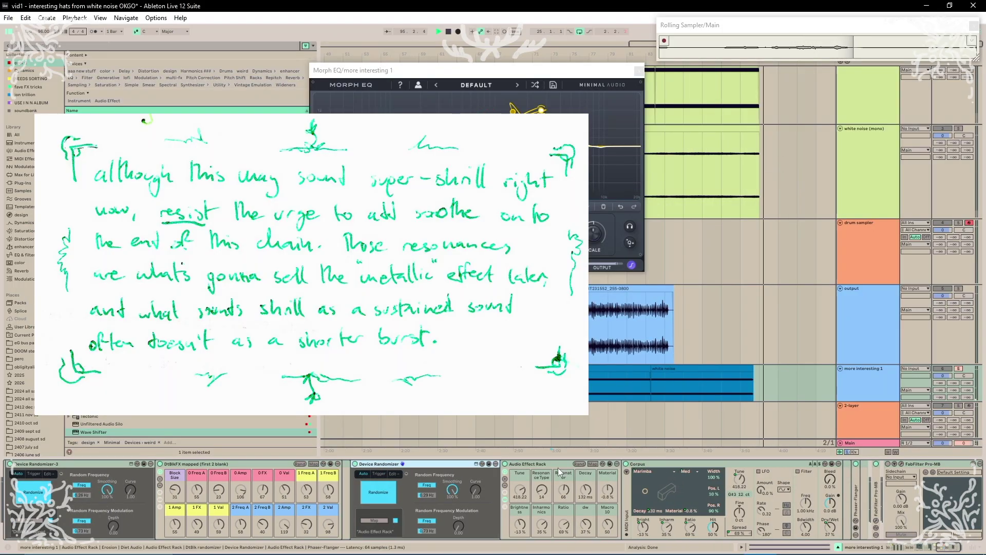
{"action": "scroll", "coordinate": [634, 506], "scroll_direction": "down", "scroll_amount": 5}
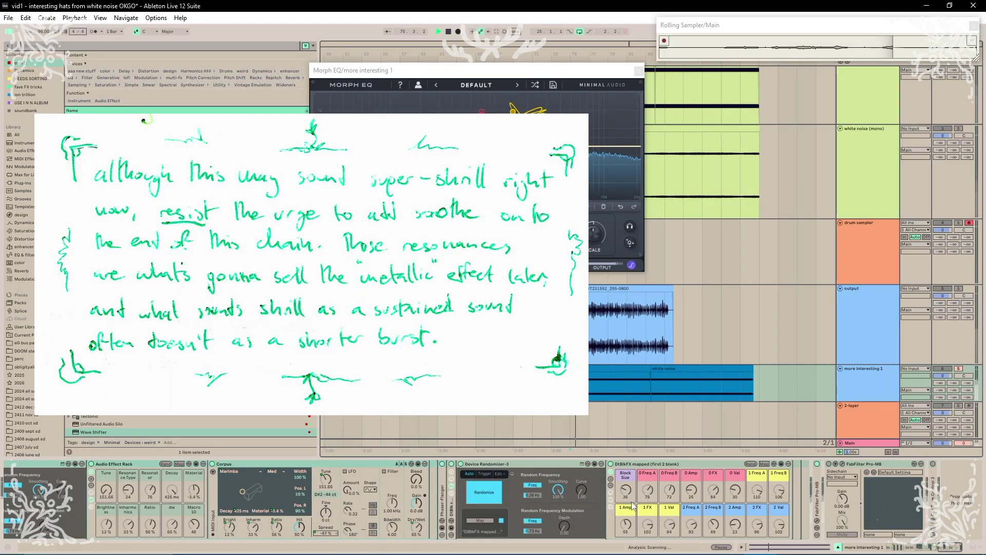
{"action": "key", "text": "ctrl+f"}
{"action": "type", "text": "eq"}
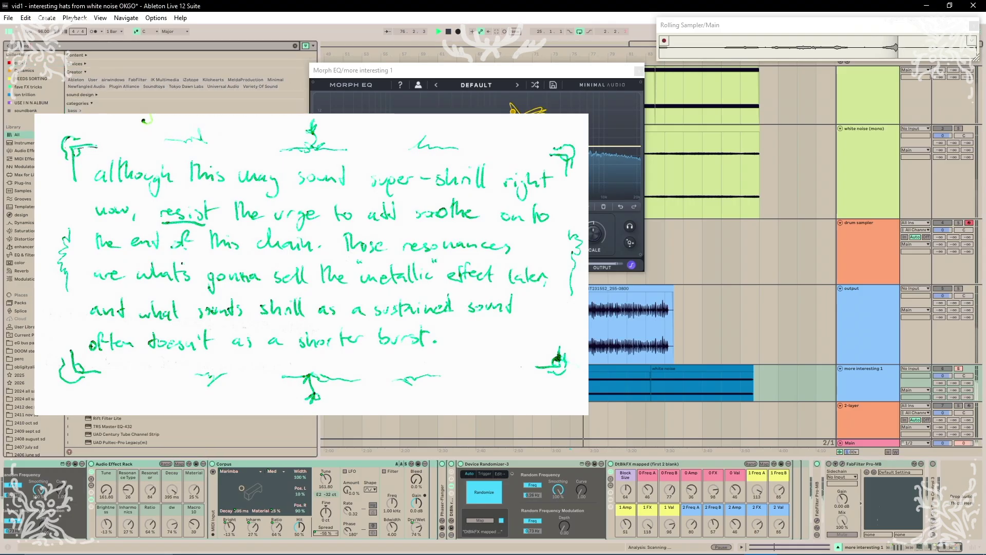
{"action": "key", "text": "Return"}
{"action": "key", "text": "ctrl+alt+p"}
{"action": "key", "text": "ctrl+alt+p"}
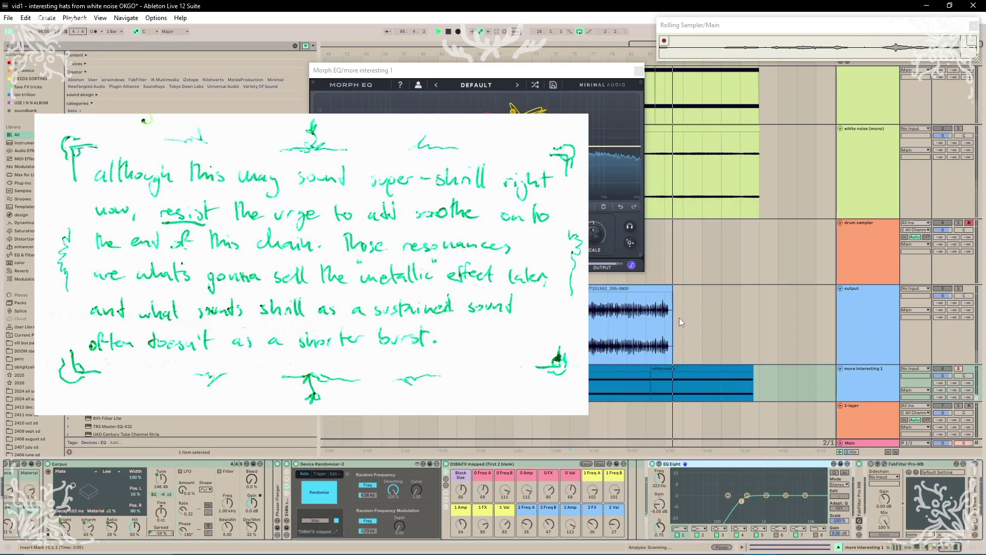
{"action": "key", "text": "ctrl+alt+p"}
{"action": "key", "text": "ctrl+alt+p"}
Stop playback, search the browser for morph and insert Morph EQ before Corpus inside its rack.
{"action": "scroll", "coordinate": [430, 499], "scroll_direction": "up", "scroll_amount": 10}
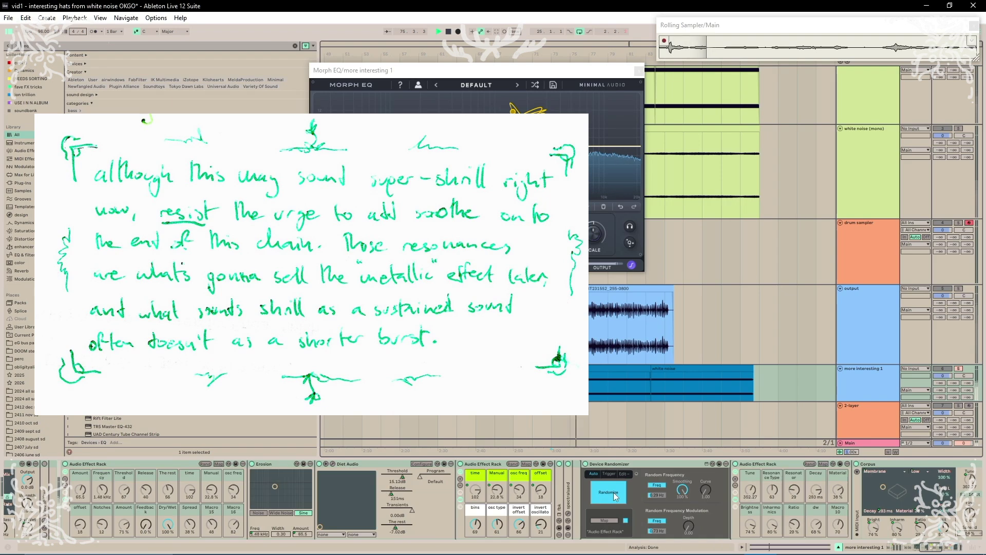
{"action": "scroll", "coordinate": [429, 499], "scroll_direction": "up", "scroll_amount": 10}
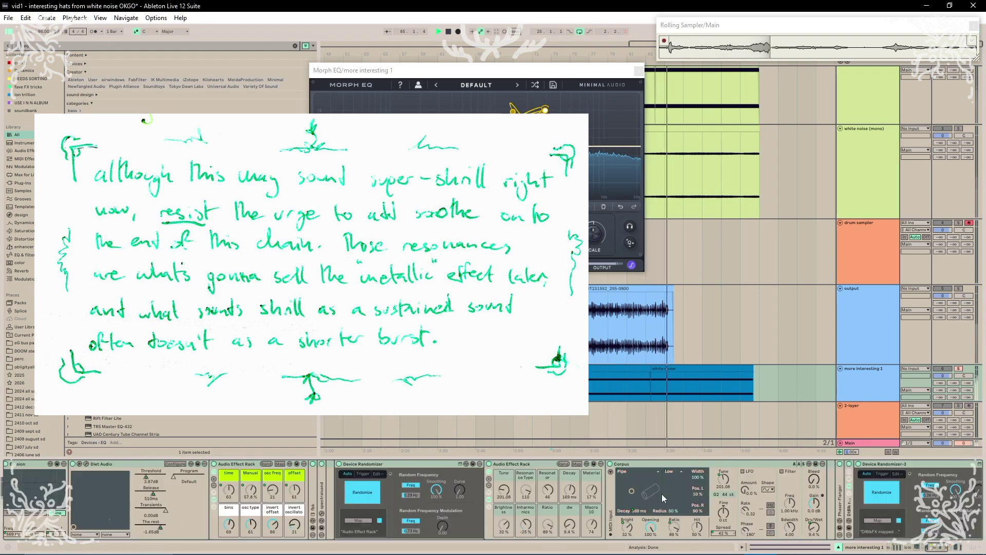
{"action": "key", "text": "space"}
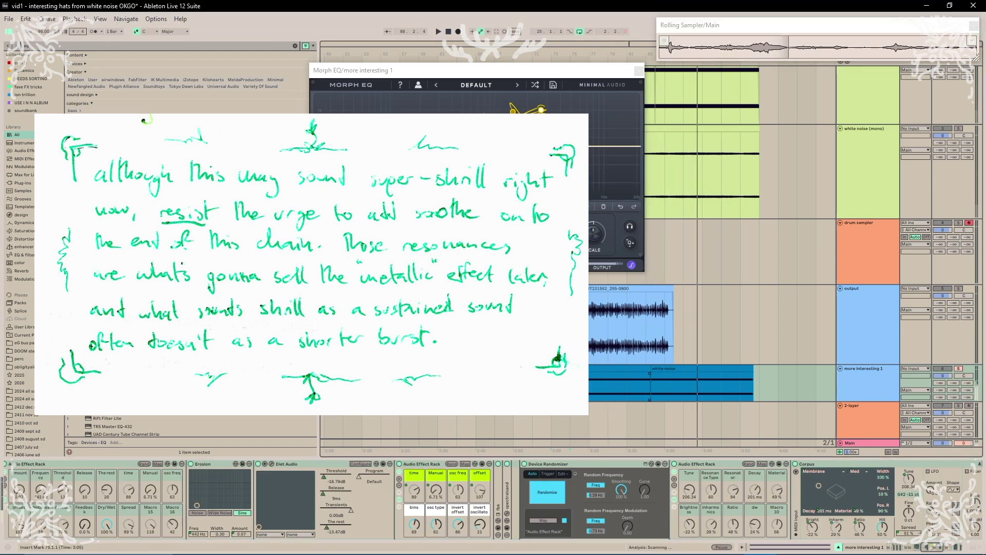
{"action": "scroll", "coordinate": [479, 499], "scroll_direction": "up", "scroll_amount": 2}
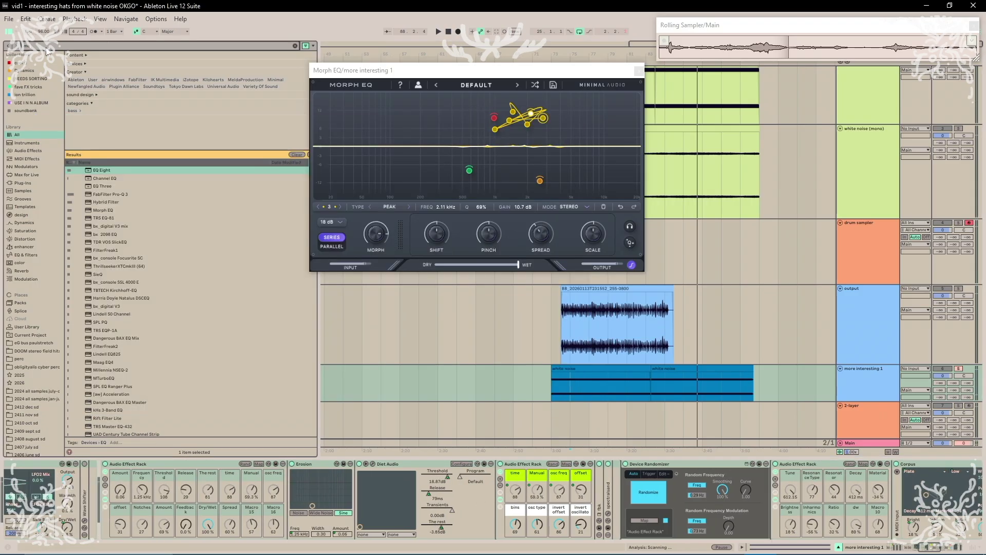
{"action": "type", "text": "morph"}
{"action": "left_click_drag", "start_coordinate": [103, 170], "coordinate": [631, 478]}
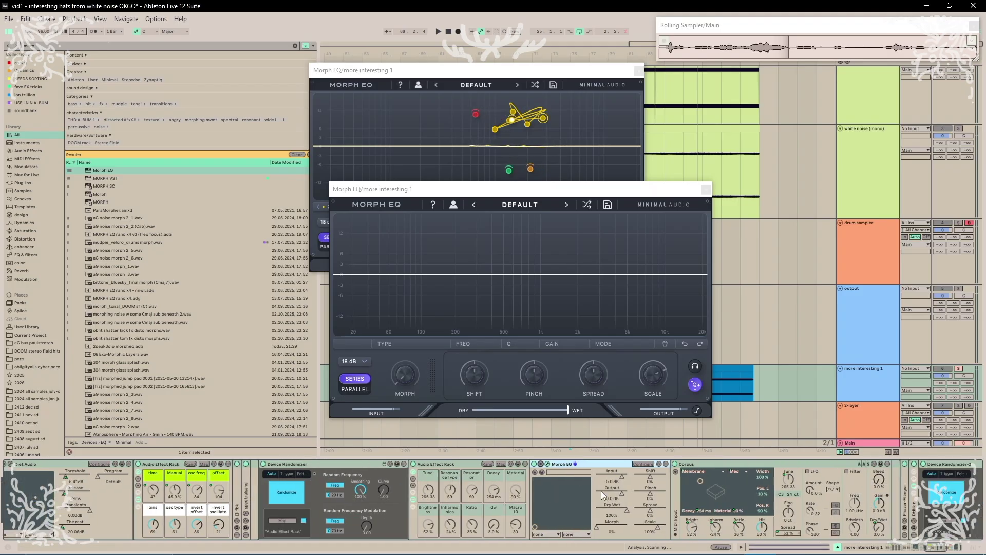
Load the user preset rand - narrows 2 in the new Morph EQ and play the white noise through the chain.
{"action": "left_click", "coordinate": [516, 204]}
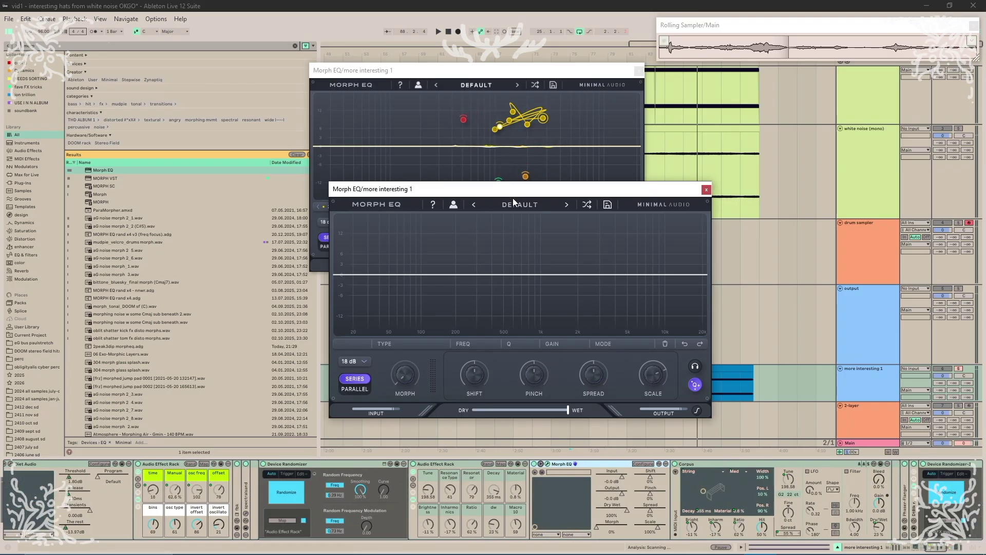
{"action": "mouse_move", "coordinate": [555, 295]}
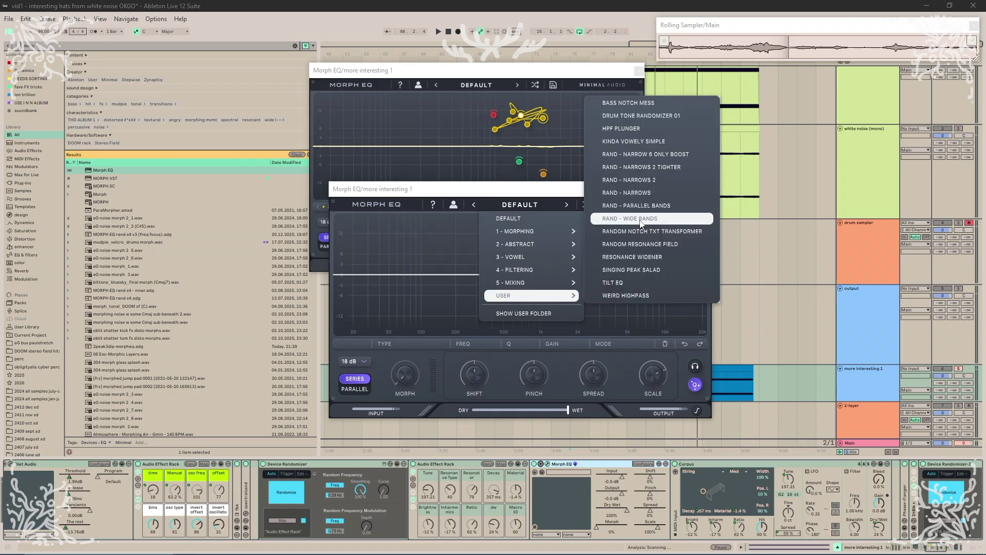
{"action": "left_click", "coordinate": [650, 180]}
{"action": "left_click", "coordinate": [578, 442]}
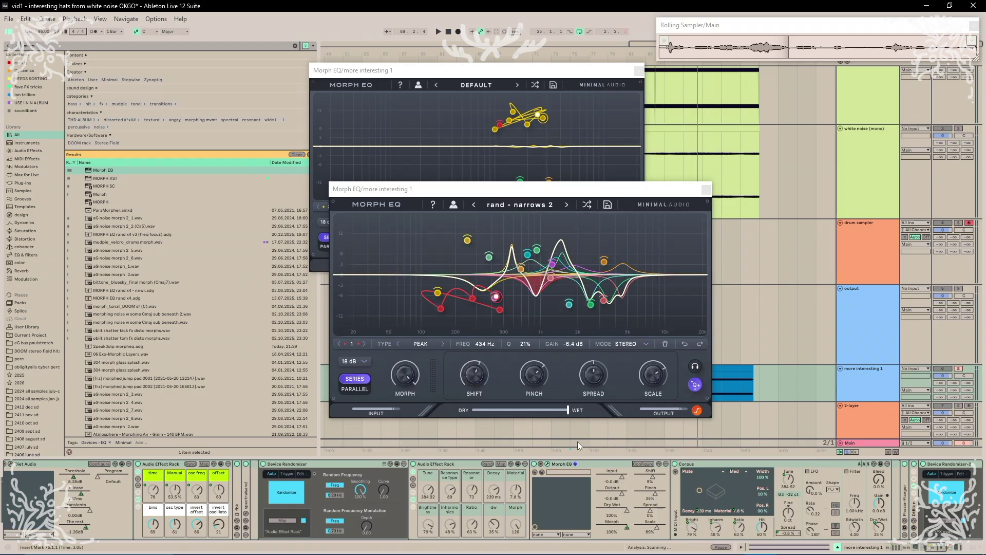
{"action": "key", "text": "space"}
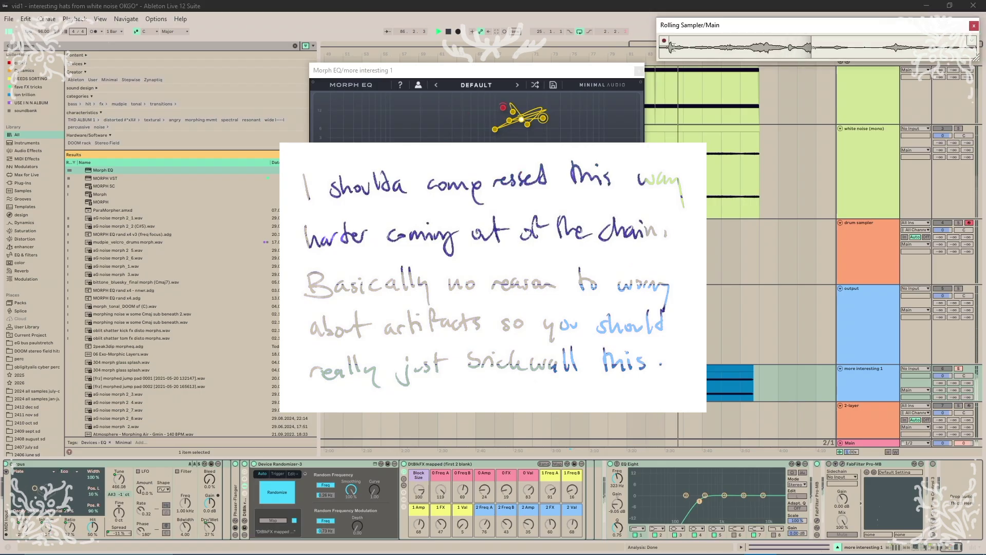
{"action": "key", "text": "space"}
Place the Rolling Sampler capture on the output track and process it in iZotope RX 10 with the Cenozoix Compressor.
{"action": "left_click_drag", "start_coordinate": [972, 40], "coordinate": [498, 321]}
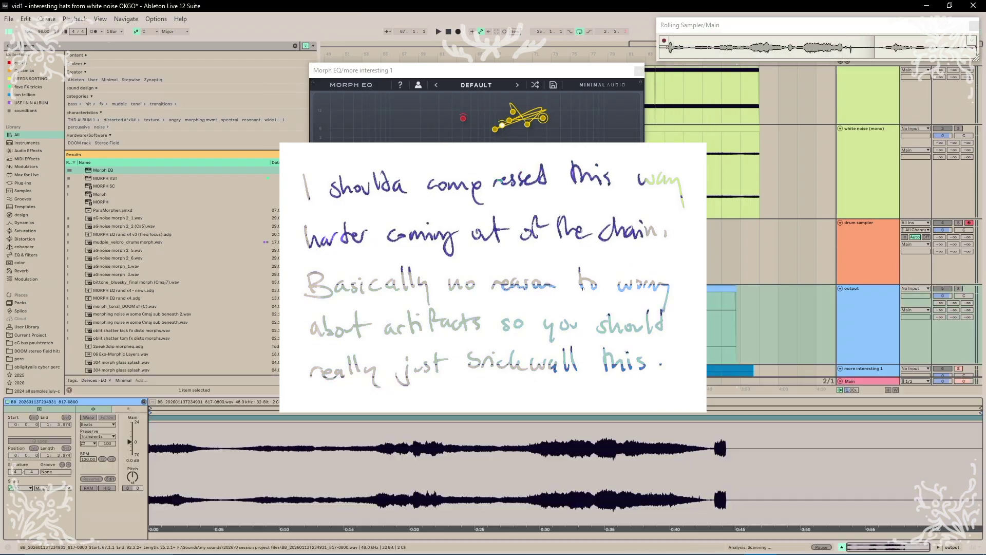
{"action": "left_click", "coordinate": [92, 434]}
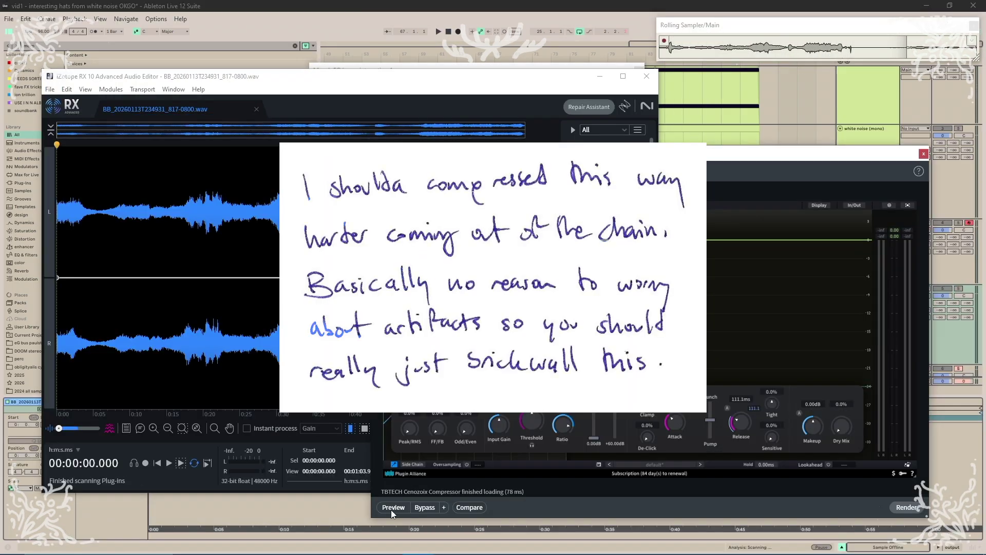
{"action": "left_click", "coordinate": [374, 486]}
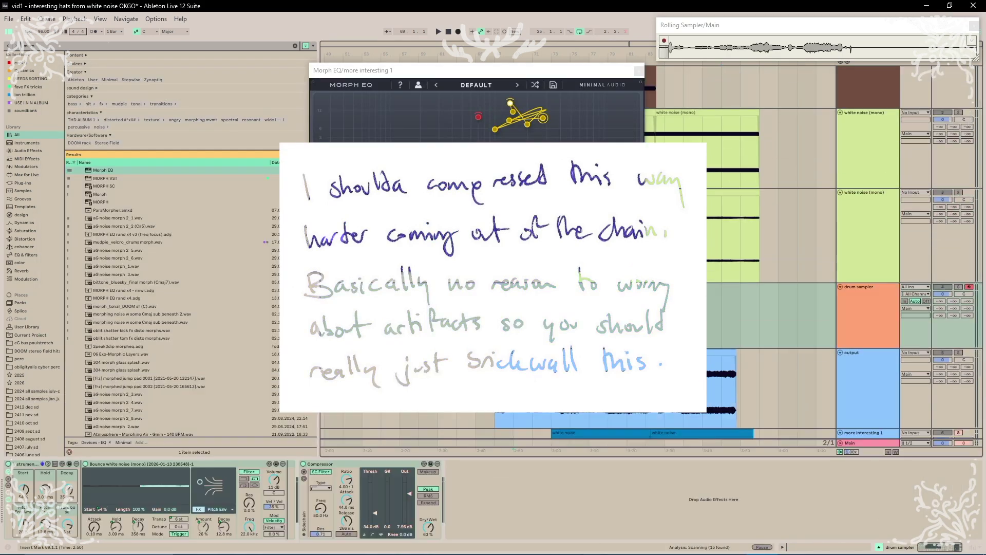
Load the compressed output clip into the sampler on the drum sampler track.
{"action": "left_click", "coordinate": [538, 352]}
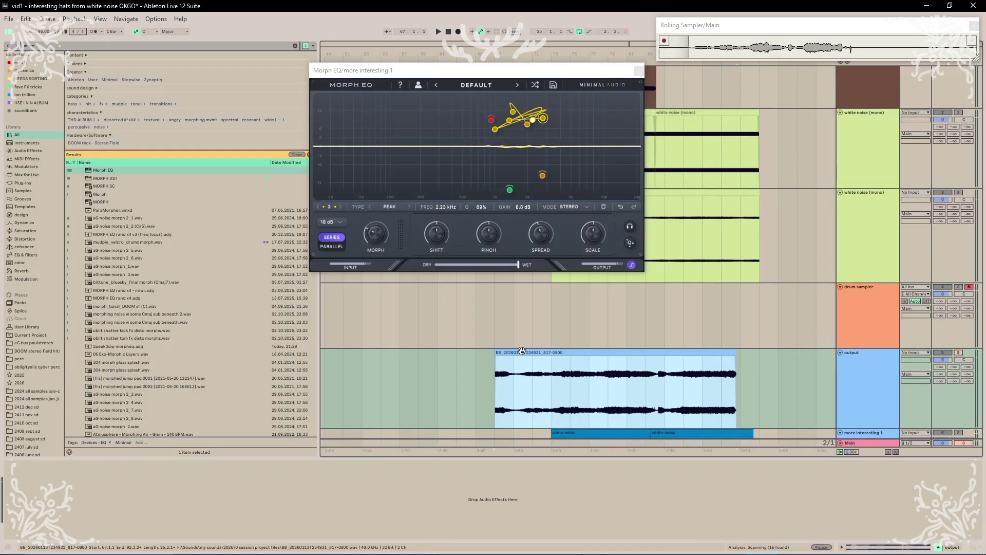
{"action": "left_click", "coordinate": [498, 326]}
{"action": "left_click", "coordinate": [545, 354]}
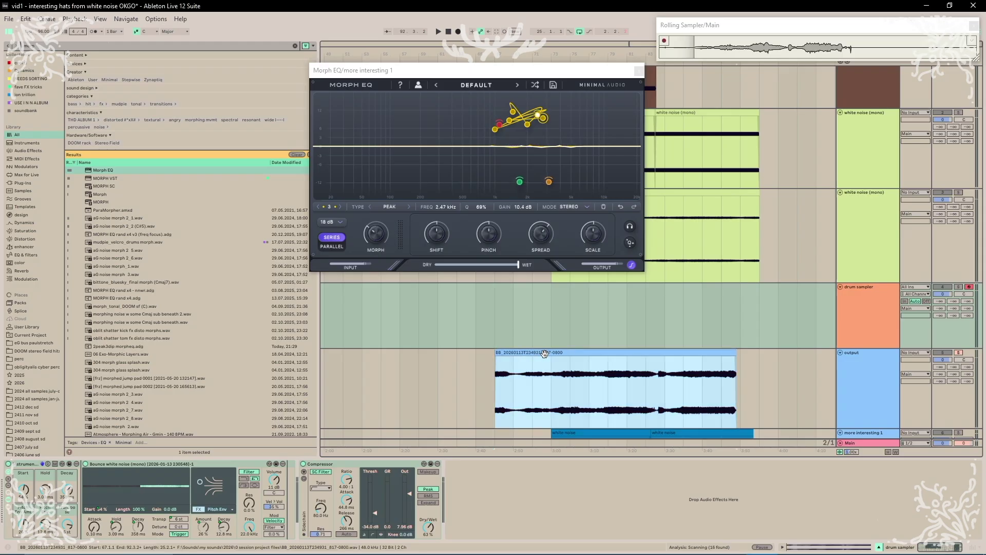
{"action": "left_click_drag", "start_coordinate": [545, 354], "coordinate": [154, 488]}
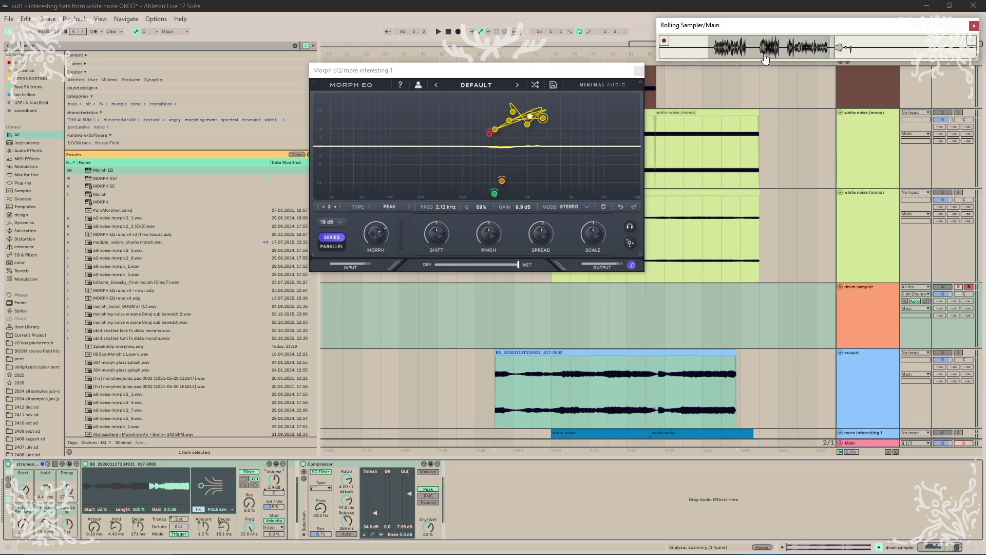
Place the Rolling Sampler recording of the hits over the existing clip on the output track and inspect its waveform.
{"action": "left_click_drag", "start_coordinate": [686, 267], "coordinate": [527, 375]}
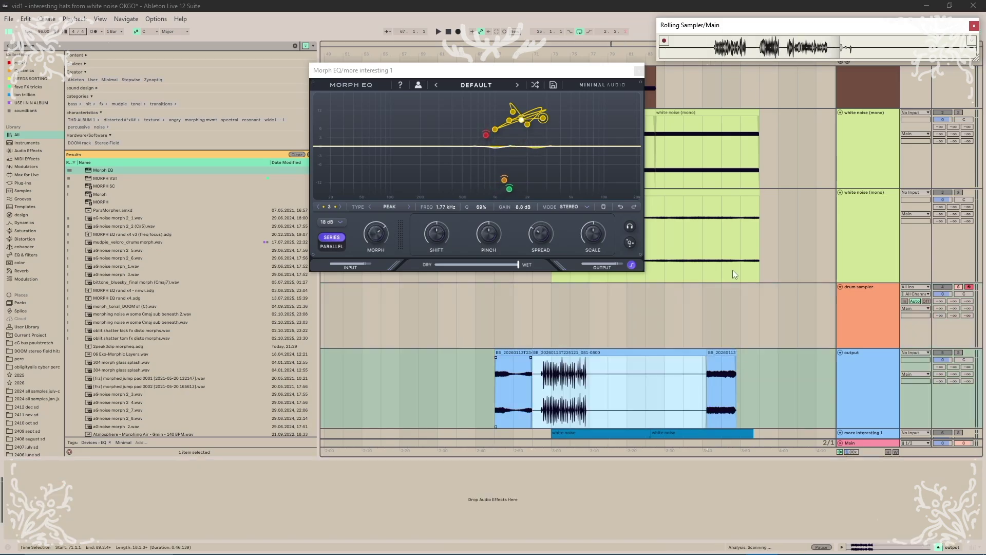
{"action": "scroll", "coordinate": [712, 257], "scroll_direction": "up", "scroll_amount": 3}
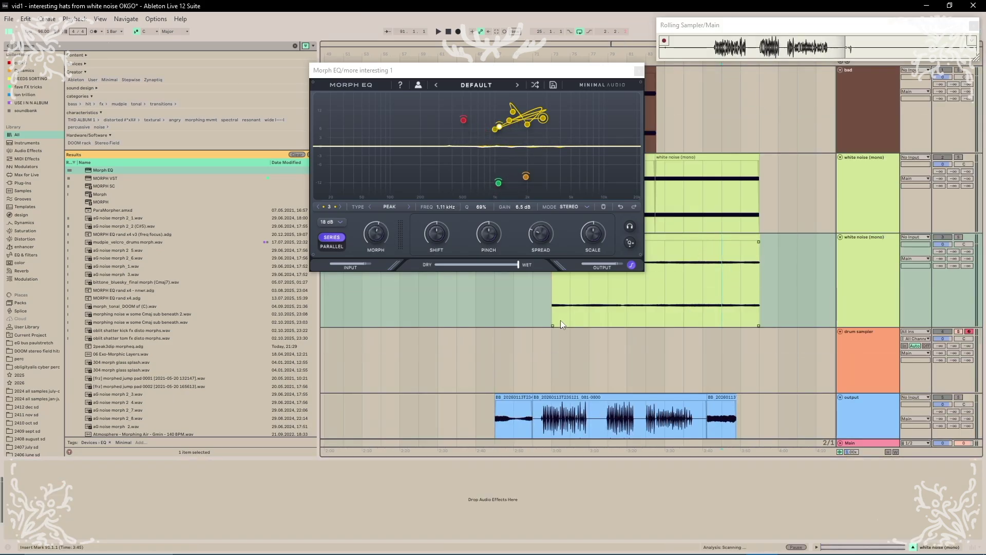
{"action": "left_click", "coordinate": [560, 319]}
{"action": "scroll", "coordinate": [676, 328], "scroll_direction": "down", "scroll_amount": 5}
{"action": "left_click", "coordinate": [537, 380]}
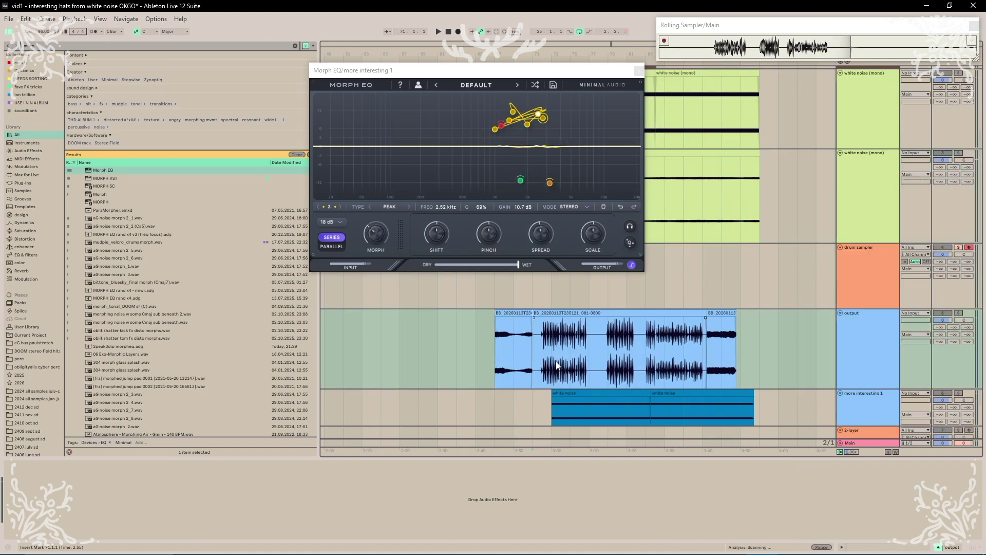
{"action": "scroll", "coordinate": [554, 366], "scroll_direction": "up", "scroll_amount": 5}
{"action": "left_click", "coordinate": [488, 347]}
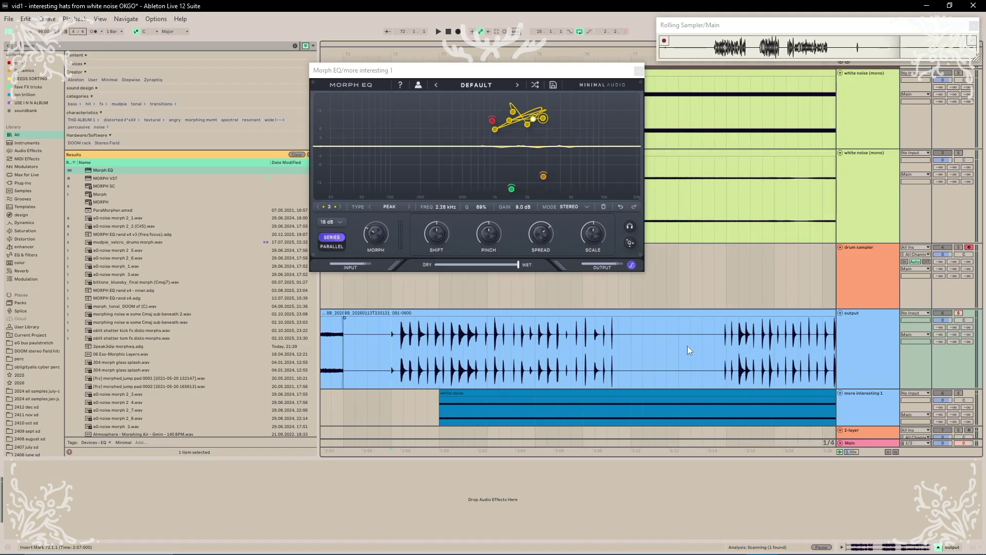
Examine the trans and body chains and the macro mappings of the 2-layer track's instrument rack.
{"action": "scroll", "coordinate": [688, 347], "scroll_direction": "down", "scroll_amount": 1}
{"action": "left_click", "coordinate": [863, 394]}
{"action": "scroll", "coordinate": [732, 387], "scroll_direction": "right", "scroll_amount": 3}
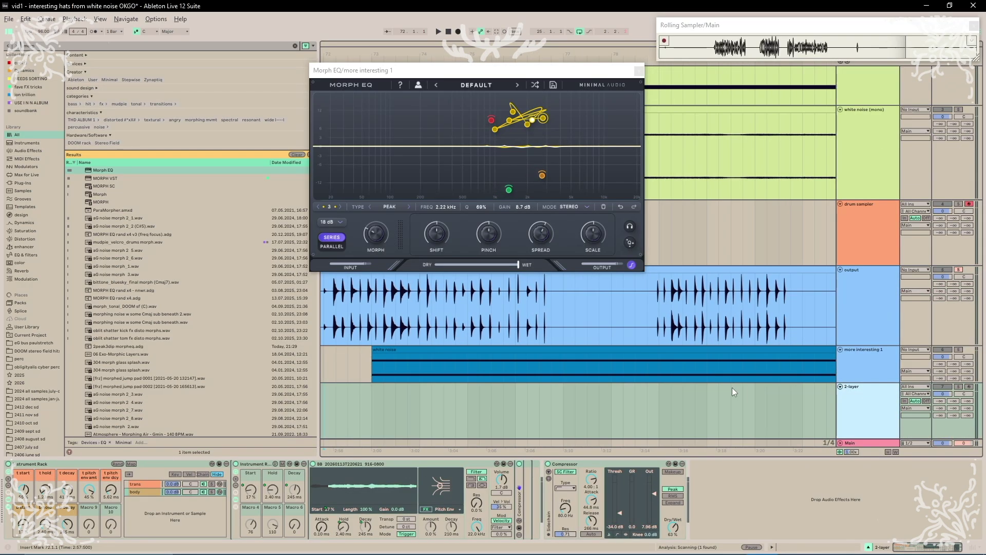
{"action": "scroll", "coordinate": [637, 361], "scroll_direction": "down", "scroll_amount": 1}
{"action": "left_click", "coordinate": [492, 393]}
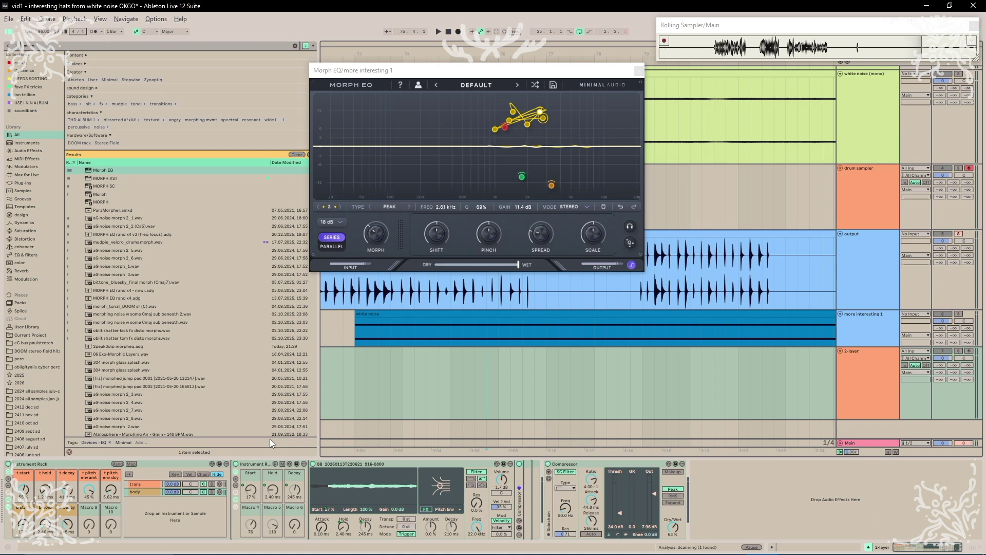
{"action": "left_click", "coordinate": [155, 483]}
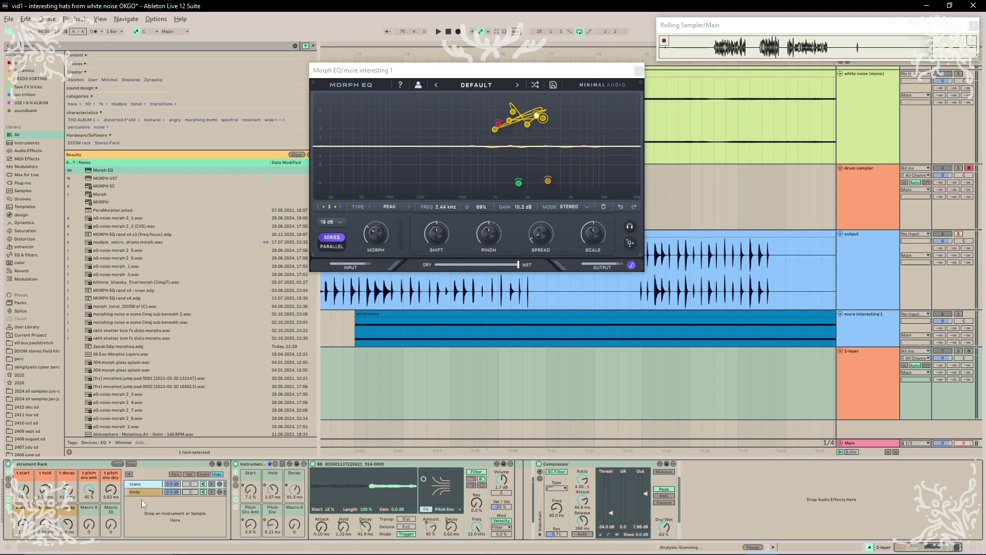
{"action": "left_click", "coordinate": [149, 493]}
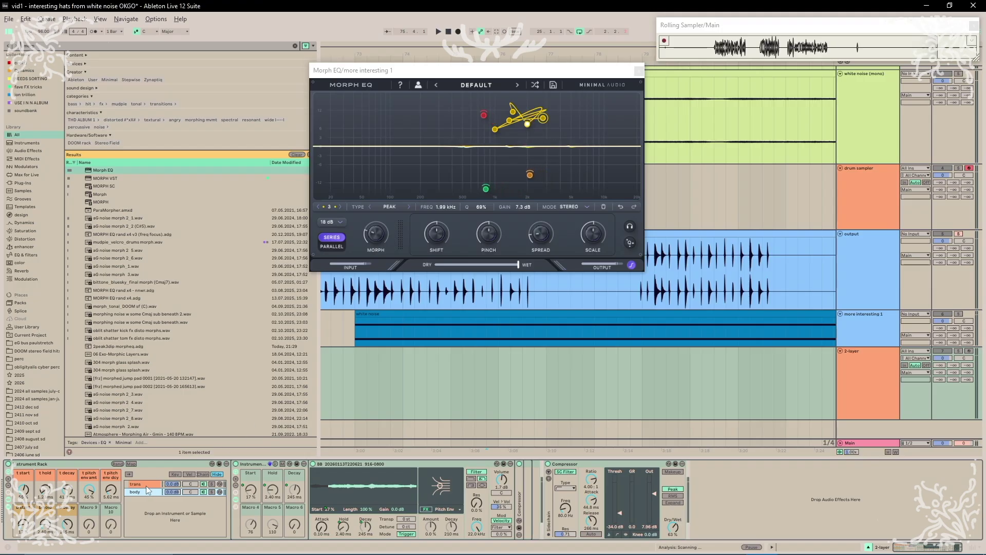
{"action": "left_click", "coordinate": [131, 464]}
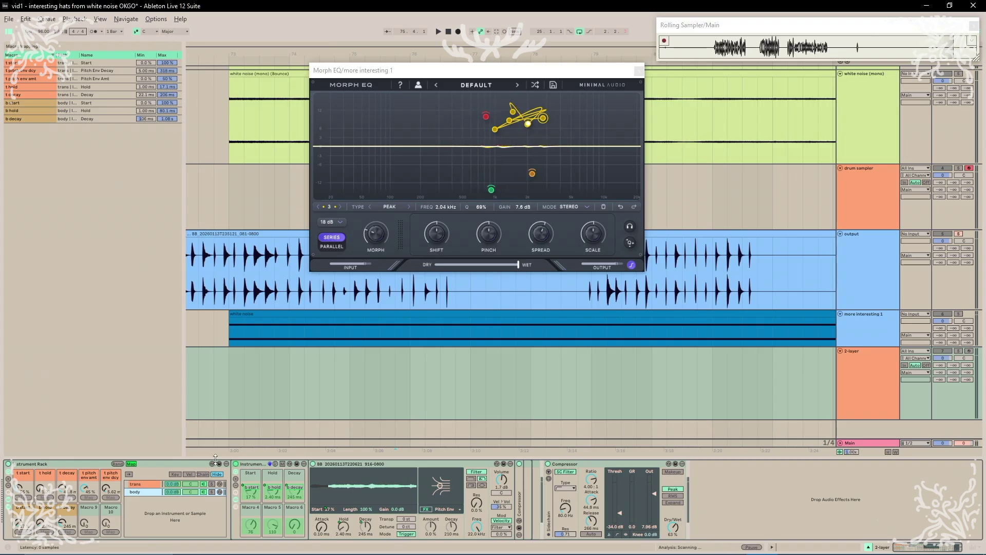
Audition the soloed trans chain of the 2-layer rack while randomizing the rack's macros several times.
{"action": "left_click", "coordinate": [495, 390]}
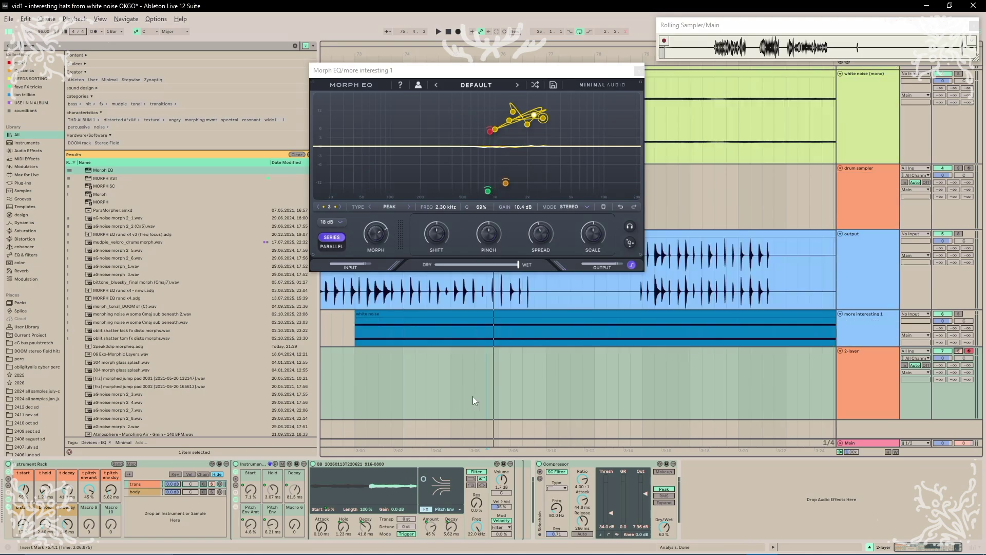
{"action": "key", "text": "a"}
{"action": "left_click", "coordinate": [118, 464]}
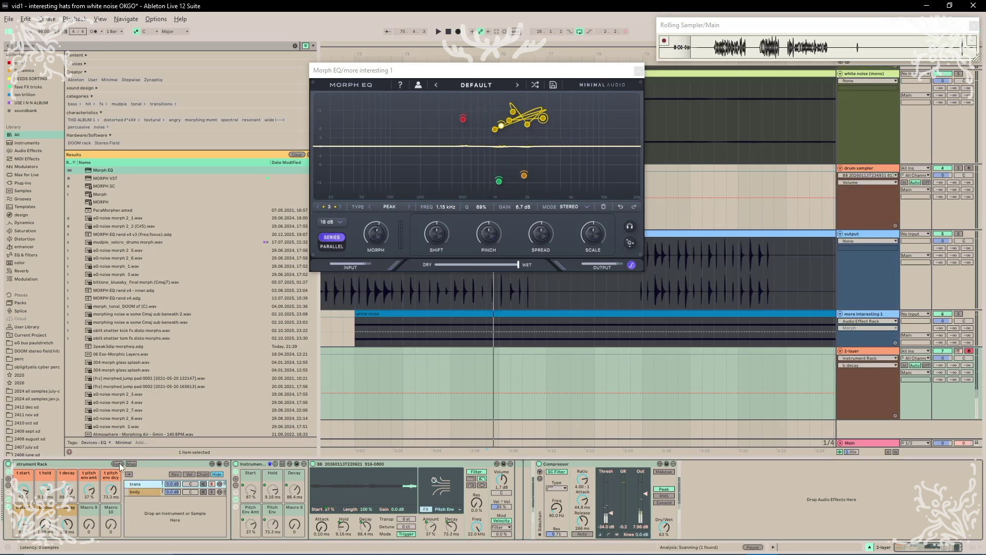
{"action": "left_click", "coordinate": [118, 464]}
{"action": "left_click", "coordinate": [117, 464]}
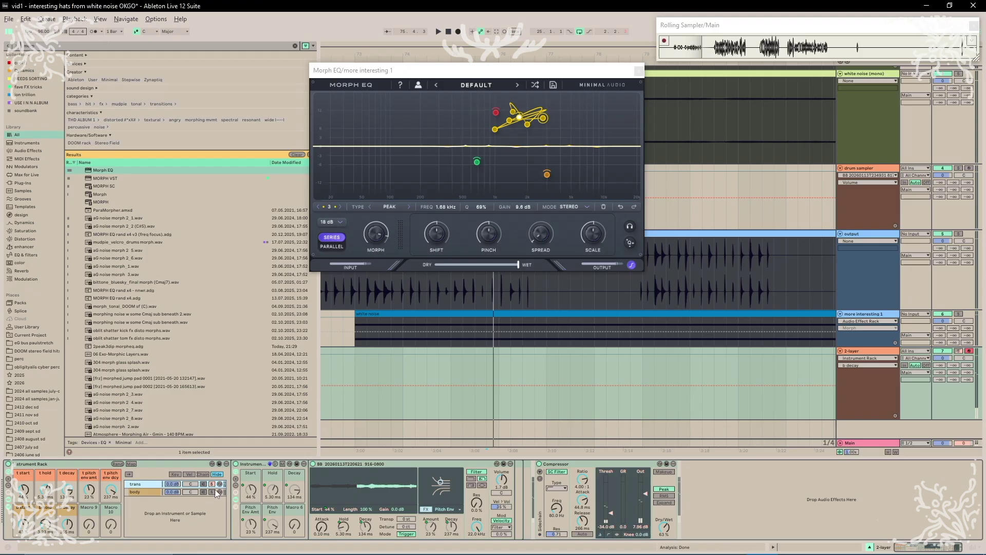
Solo the body chain of the 2-layer rack and randomize the macros several times.
{"action": "left_click", "coordinate": [210, 493]}
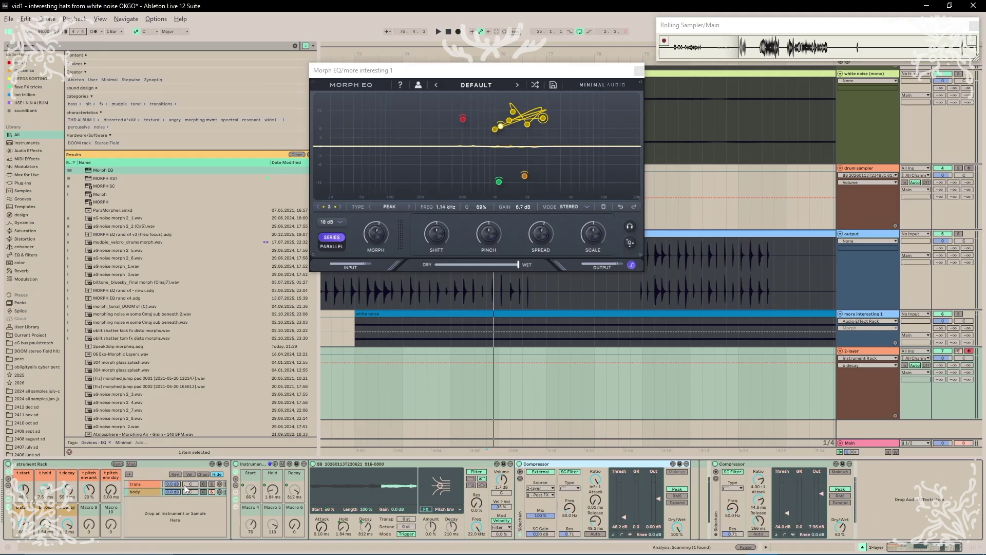
{"action": "left_click", "coordinate": [117, 464]}
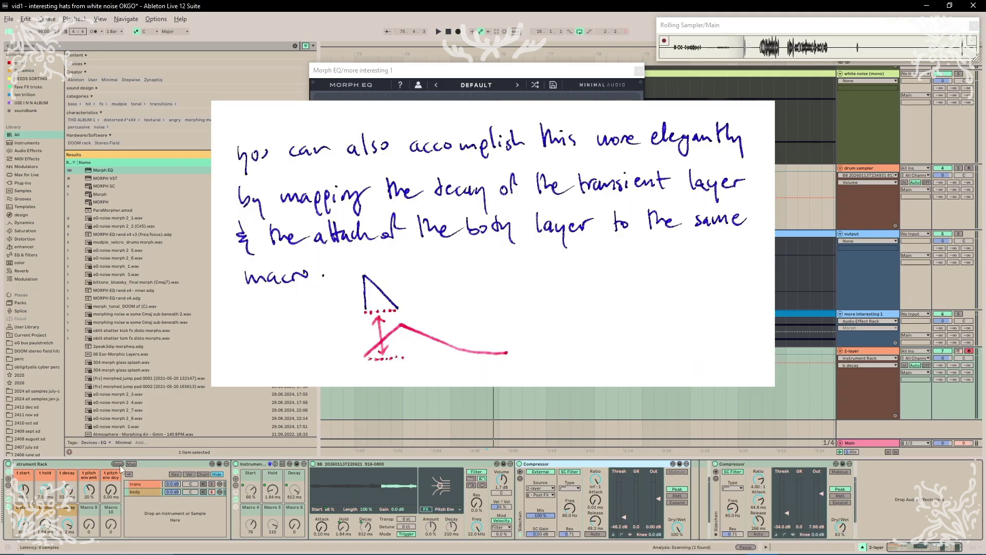
{"action": "left_click", "coordinate": [118, 464]}
{"action": "left_click", "coordinate": [117, 463]}
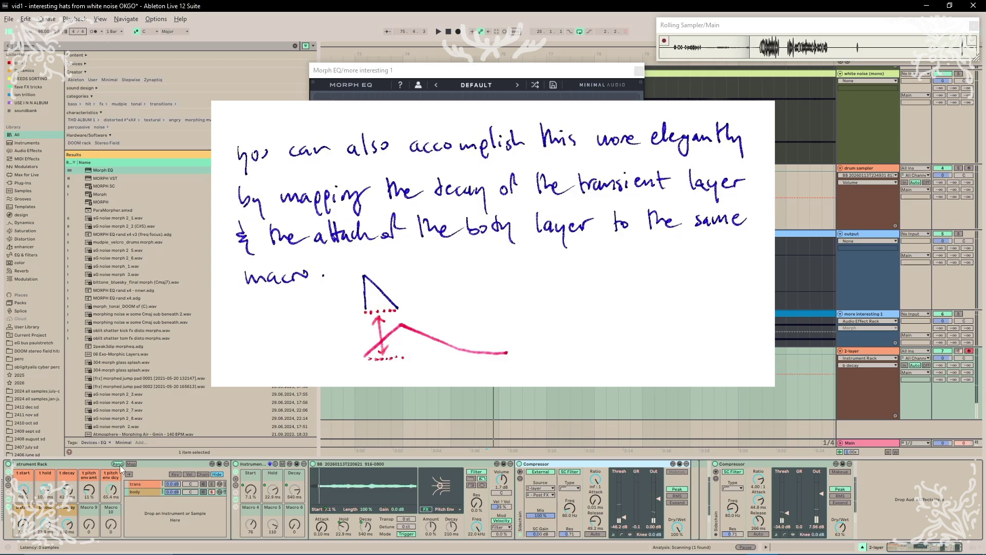
{"action": "left_click", "coordinate": [118, 464]}
Randomize the 2-layer rack's macros repeatedly to audition the trans and body chains together.
{"action": "left_click", "coordinate": [118, 464]}
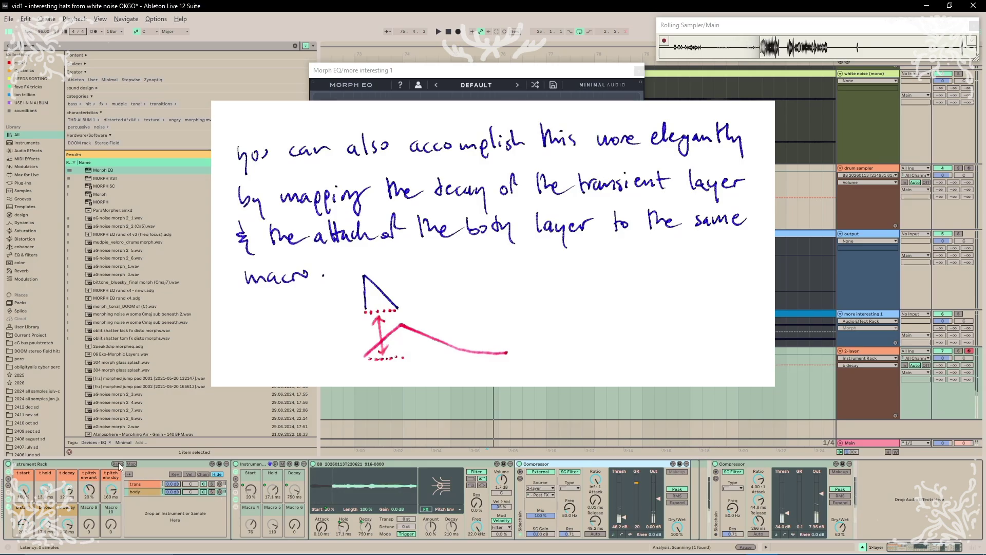
{"action": "left_click", "coordinate": [118, 465]}
{"action": "left_click", "coordinate": [118, 464]}
{"action": "left_click", "coordinate": [118, 464]}
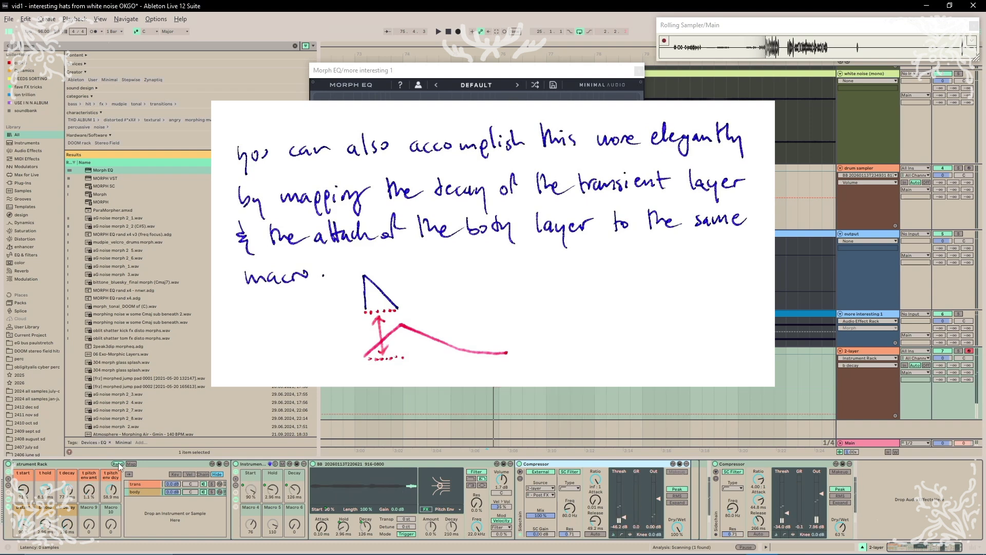
{"action": "left_click", "coordinate": [118, 465]}
{"action": "left_click", "coordinate": [118, 464]}
{"action": "left_click", "coordinate": [118, 464]}
{"action": "left_click", "coordinate": [118, 465]}
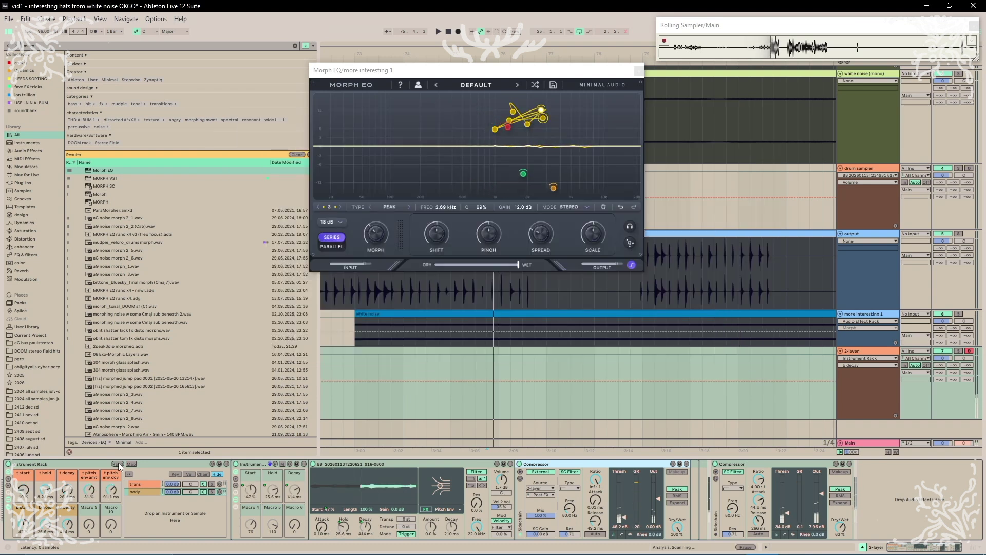
{"action": "left_click", "coordinate": [118, 465]}
{"action": "left_click", "coordinate": [118, 465]}
{"action": "left_click", "coordinate": [119, 465]}
{"action": "left_click", "coordinate": [118, 465]}
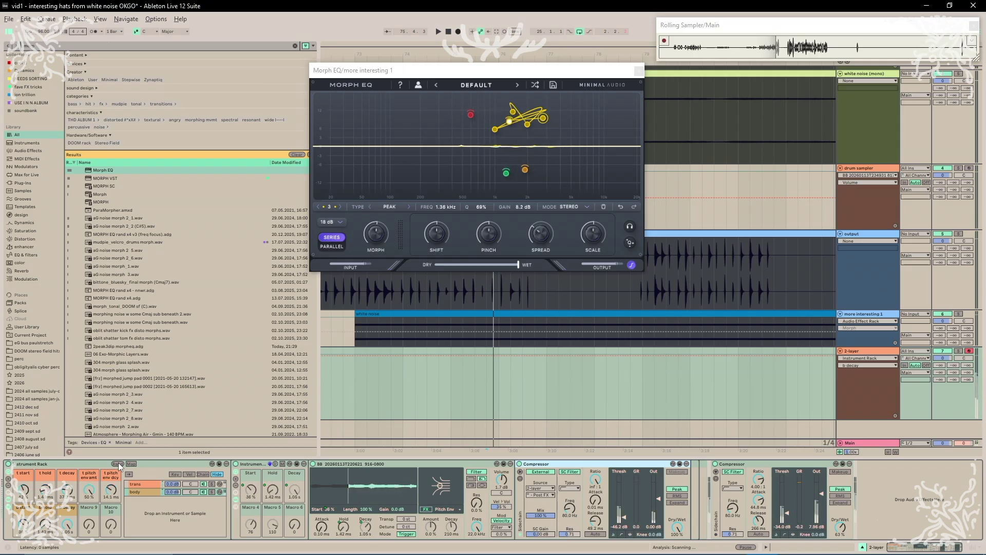
{"action": "left_click", "coordinate": [118, 465]}
{"action": "left_click", "coordinate": [118, 464]}
{"action": "left_click", "coordinate": [118, 464]}
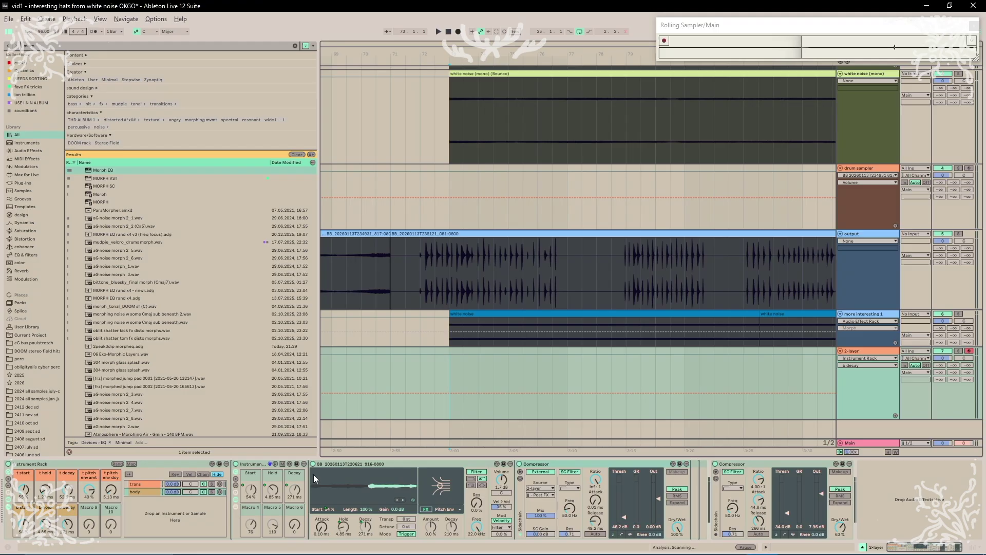
Set the insert marker at the start of the bounced white noise (mono) clip.
{"action": "scroll", "coordinate": [512, 304], "scroll_direction": "up", "scroll_amount": 5}
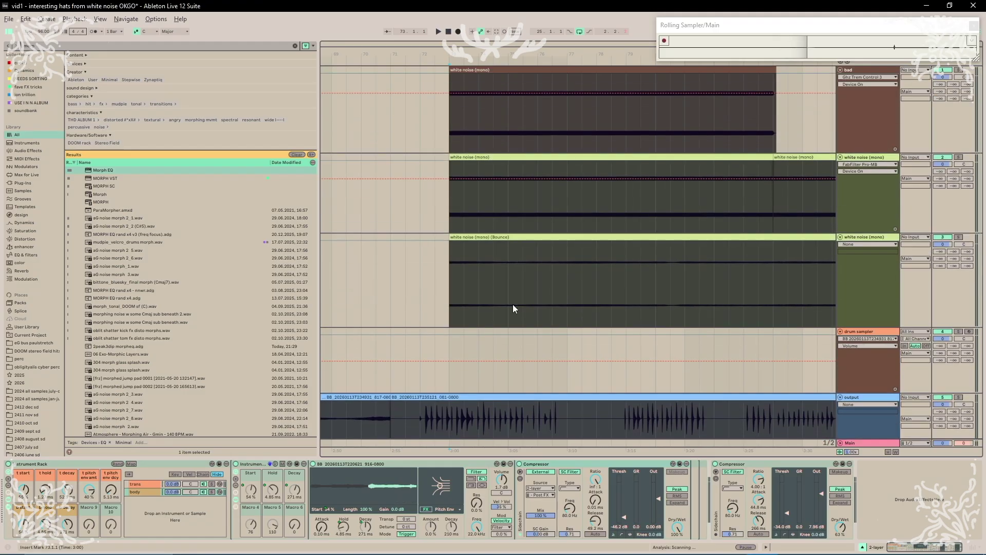
{"action": "left_click", "coordinate": [448, 272]}
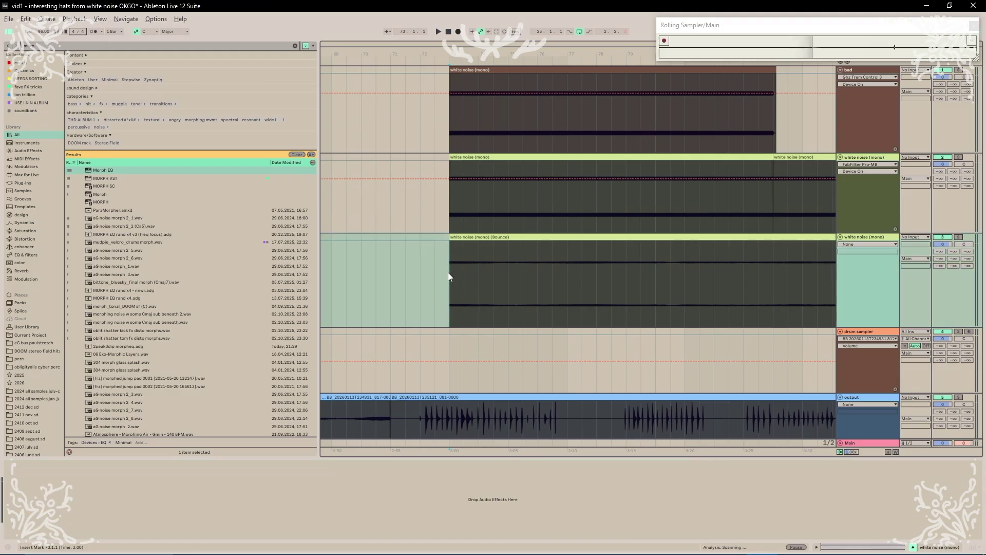